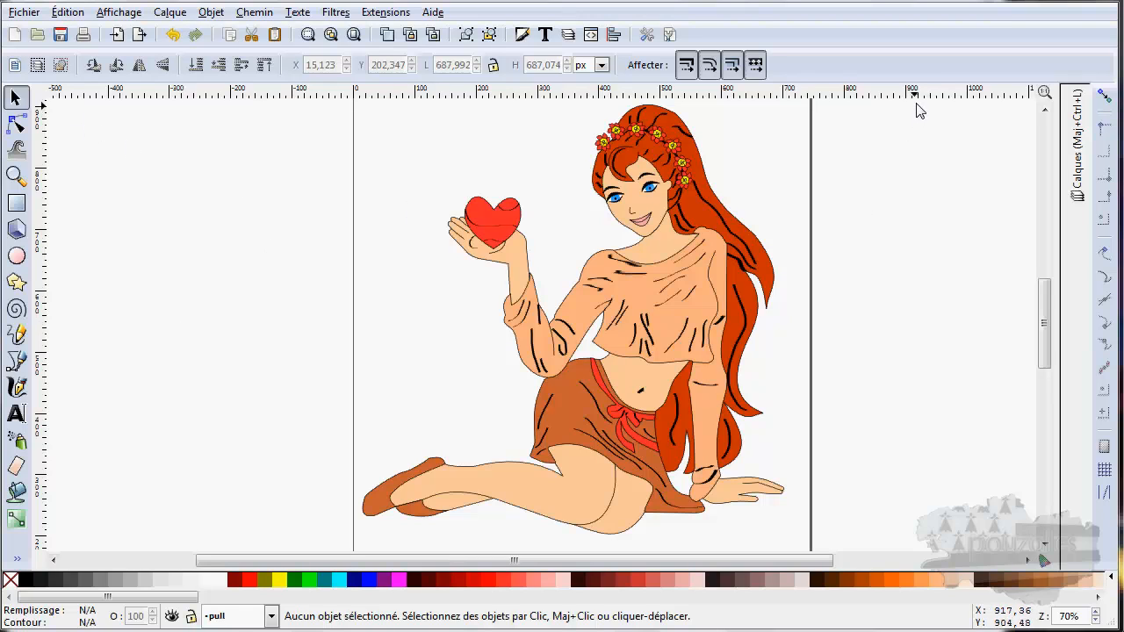
# - Select all the objects of the drawing, try to shift them slightly, undo the change and clear the selection
pyautogui.moveTo(917, 101); pyautogui.dragTo(343, 545)
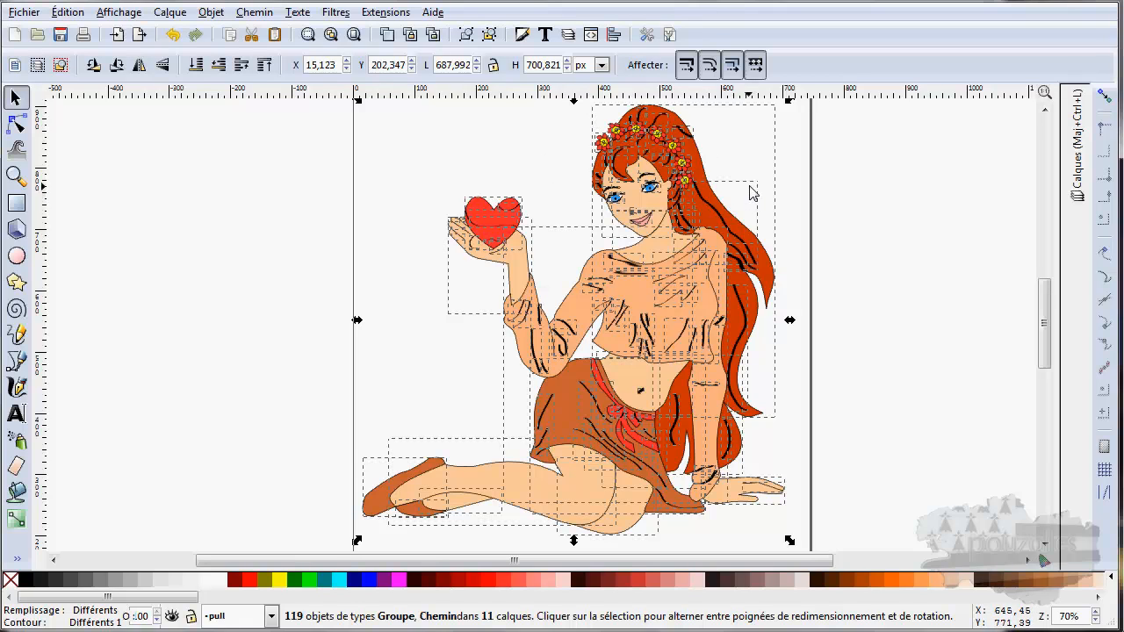
pyautogui.moveTo(729, 220); pyautogui.dragTo(754, 211)
pyautogui.hotkey('ctrl', 'z')
pyautogui.click(409, 342)
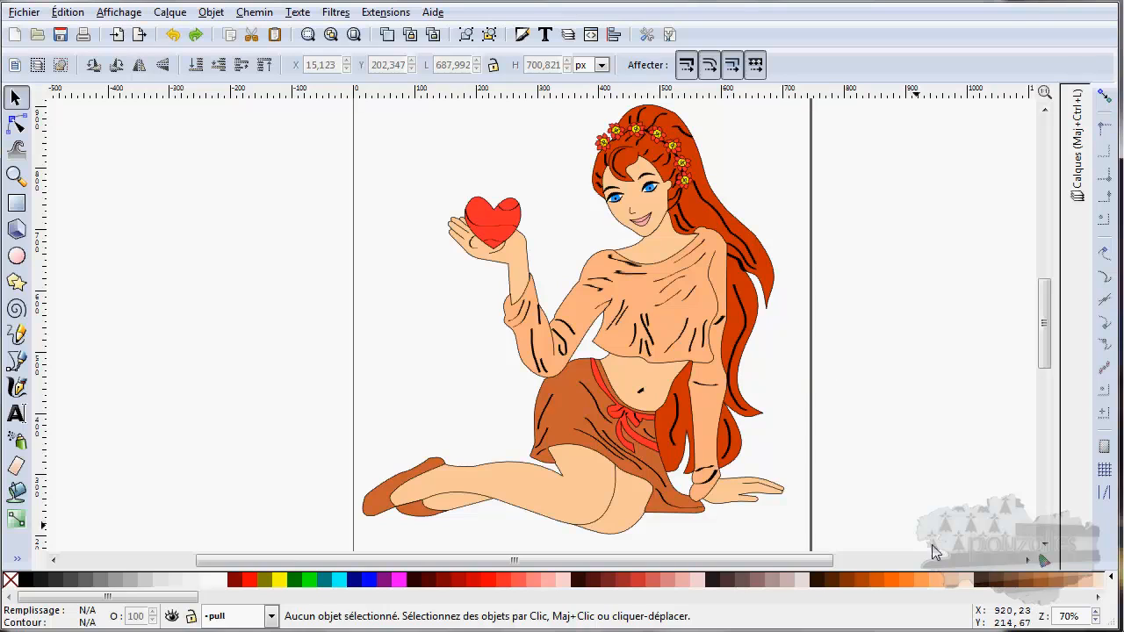
# - Switch to the image viewer and examine the pixels of the bitmap version's outlines around the shoulder at high magnification
pyautogui.hotkey('alt', 'Tab')
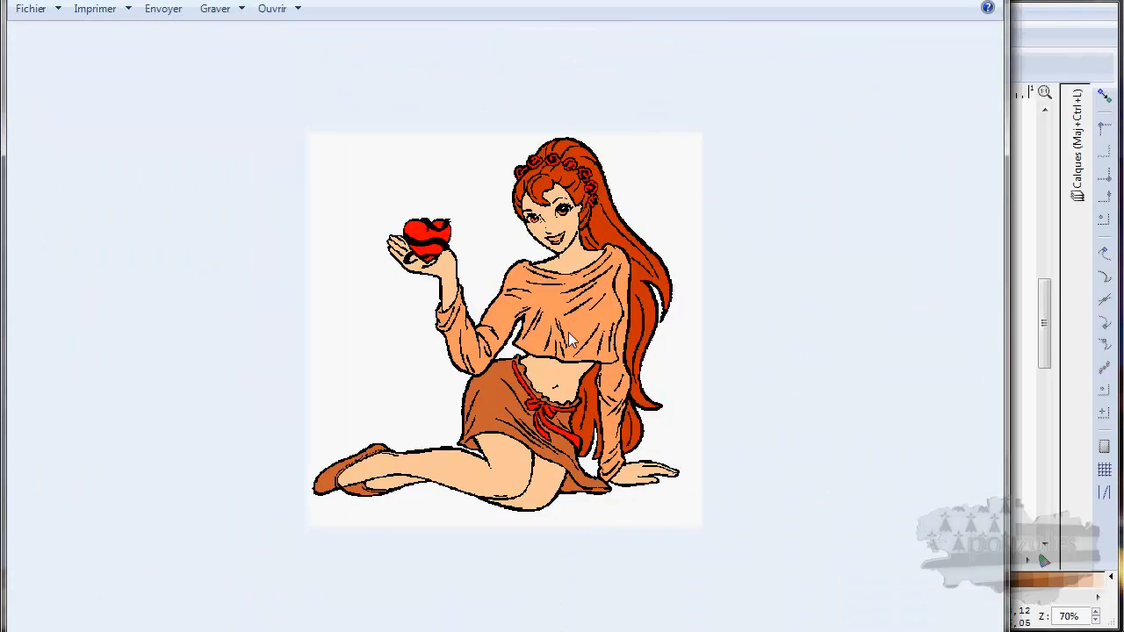
pyautogui.scroll(5, 569, 339)
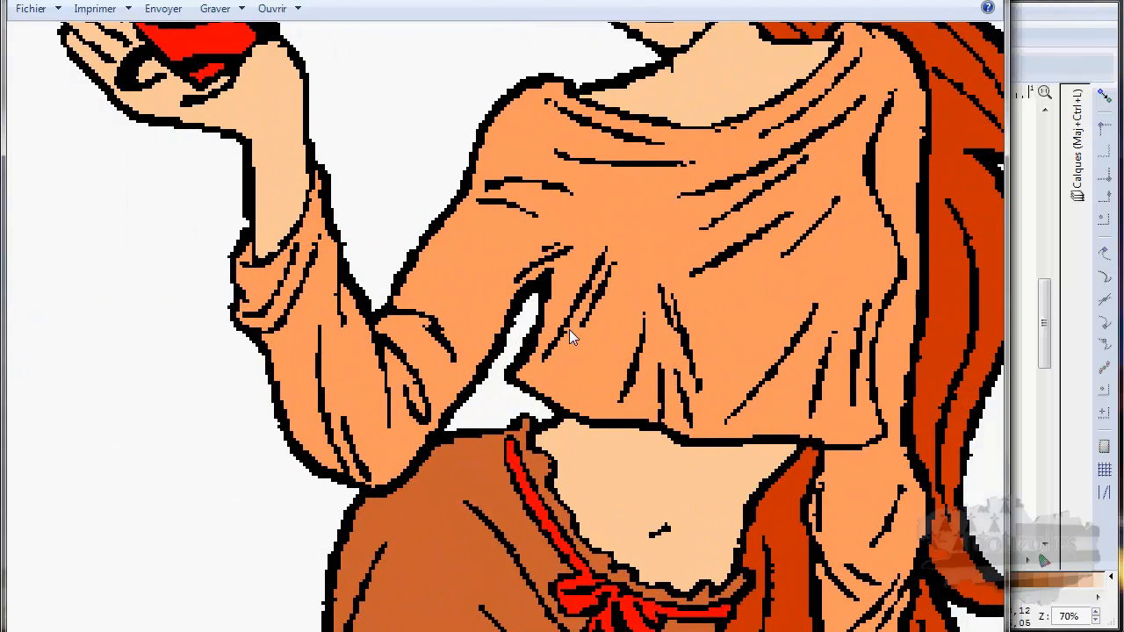
pyautogui.scroll(1, 569, 339)
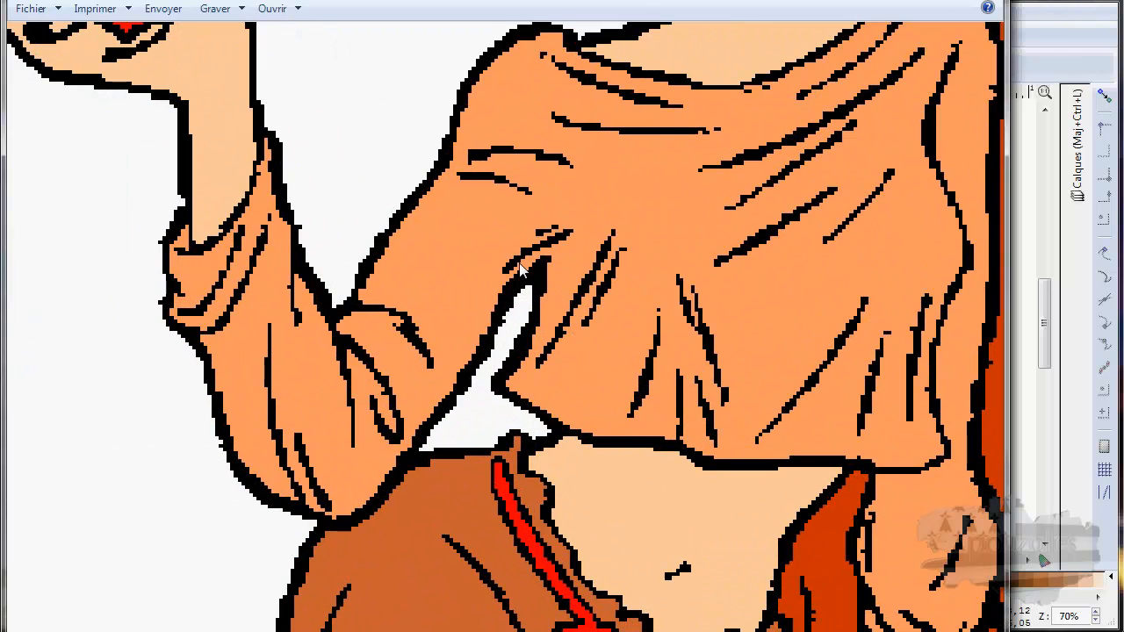
pyautogui.moveTo(534, 189); pyautogui.dragTo(536, 238)
pyautogui.scroll(4, 542, 150)
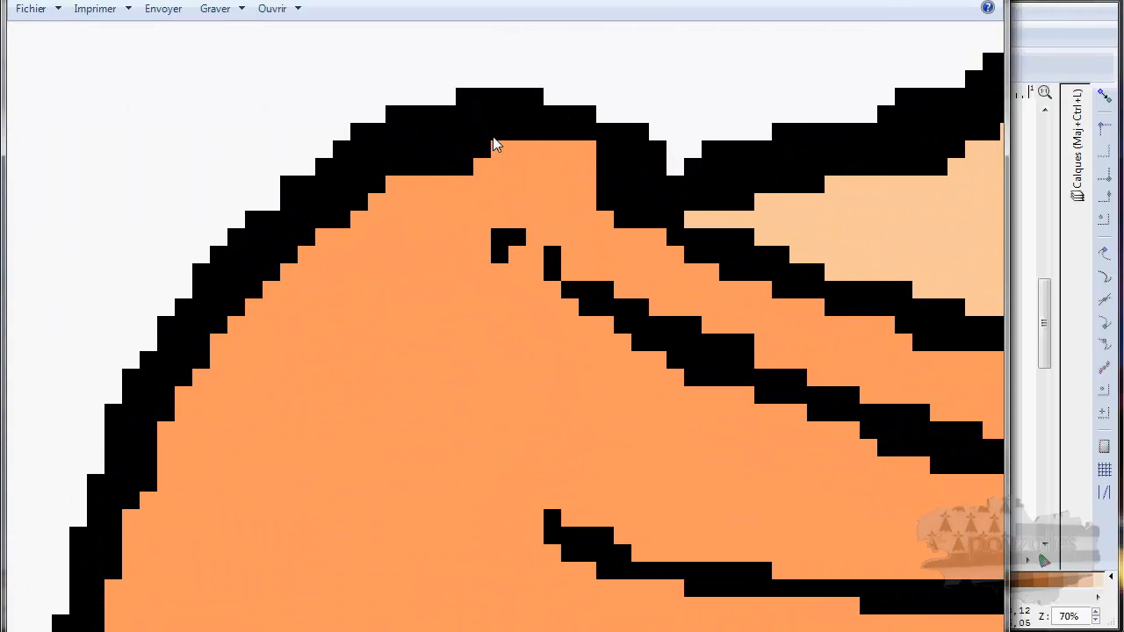
pyautogui.scroll(-2, 494, 136)
pyautogui.scroll(2, 495, 135)
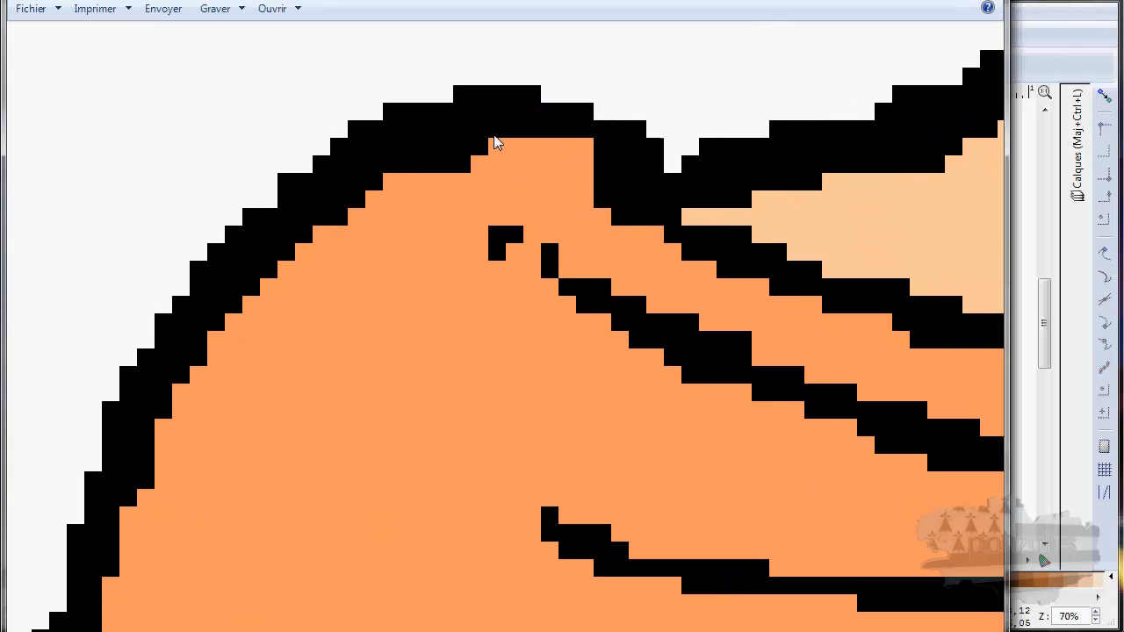
pyautogui.scroll(-5, 493, 137)
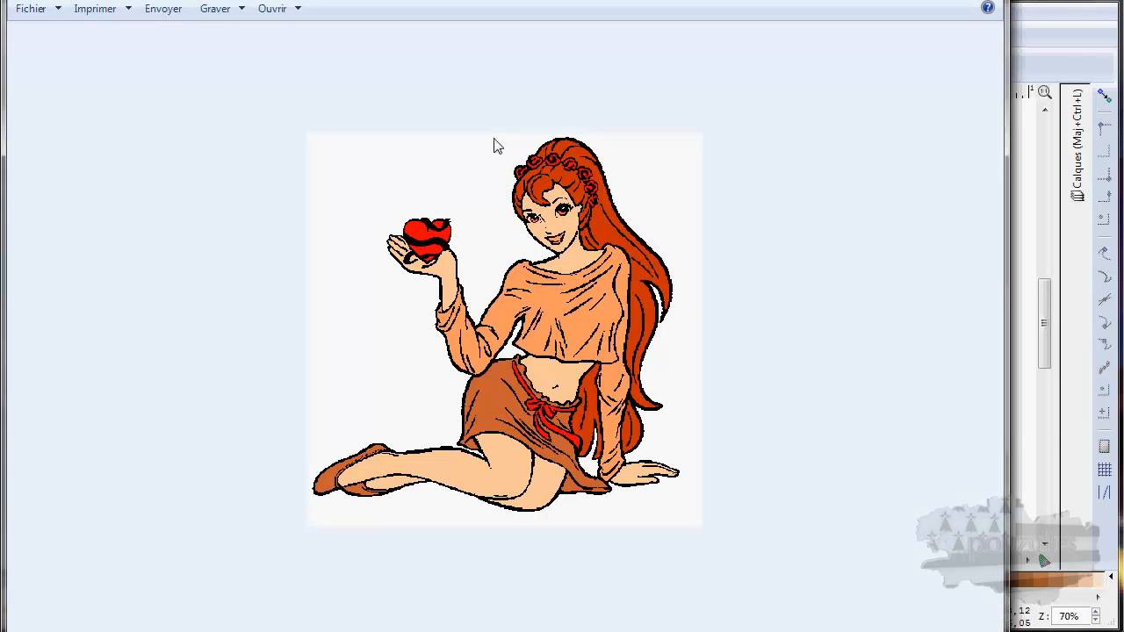
pyautogui.scroll(2, 514, 218)
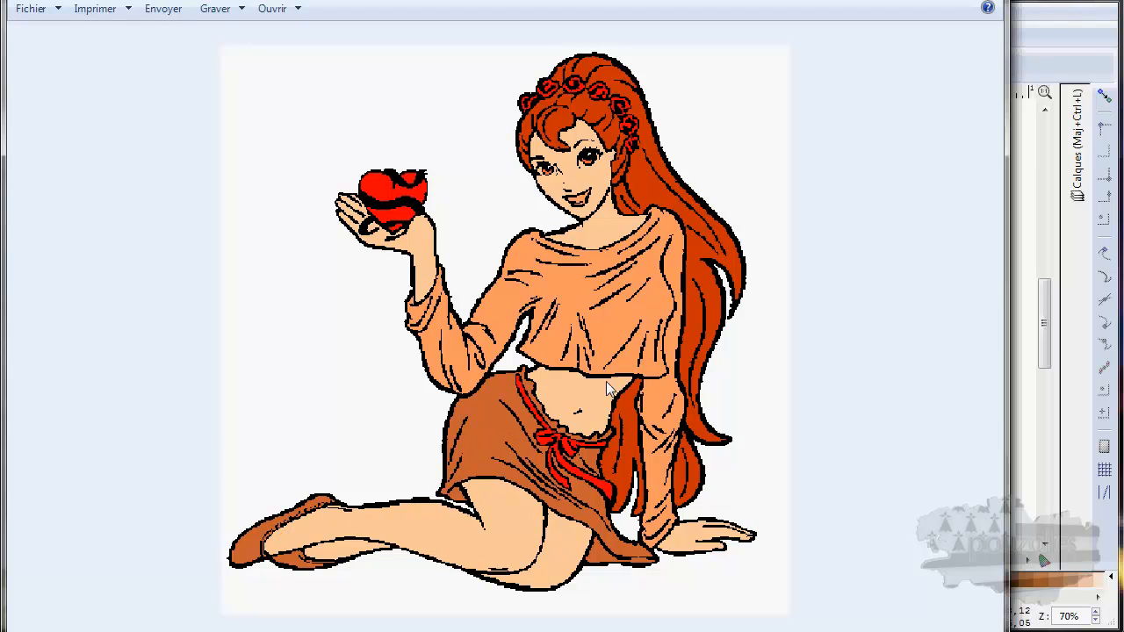
# - Return to Inkscape and examine the vector outline where the shoulder meets the neckline at high magnification, ending with the whole figure in view
pyautogui.click(1017, 16)
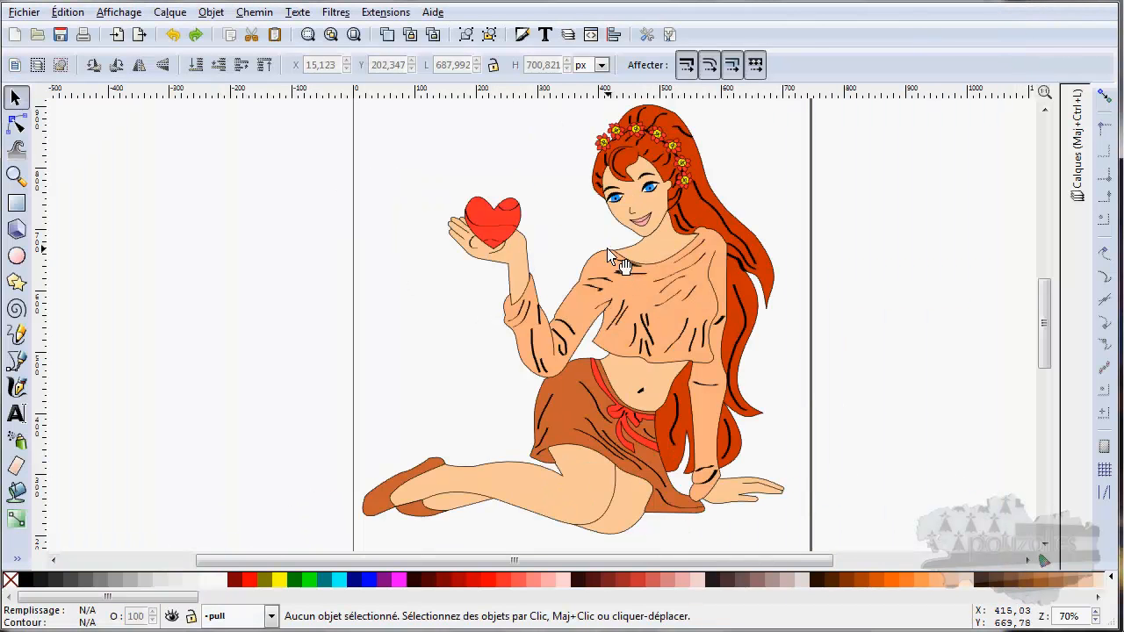
pyautogui.scroll(2, 607, 249)
pyautogui.scroll(-2, 612, 265)
pyautogui.scroll(1, 619, 259)
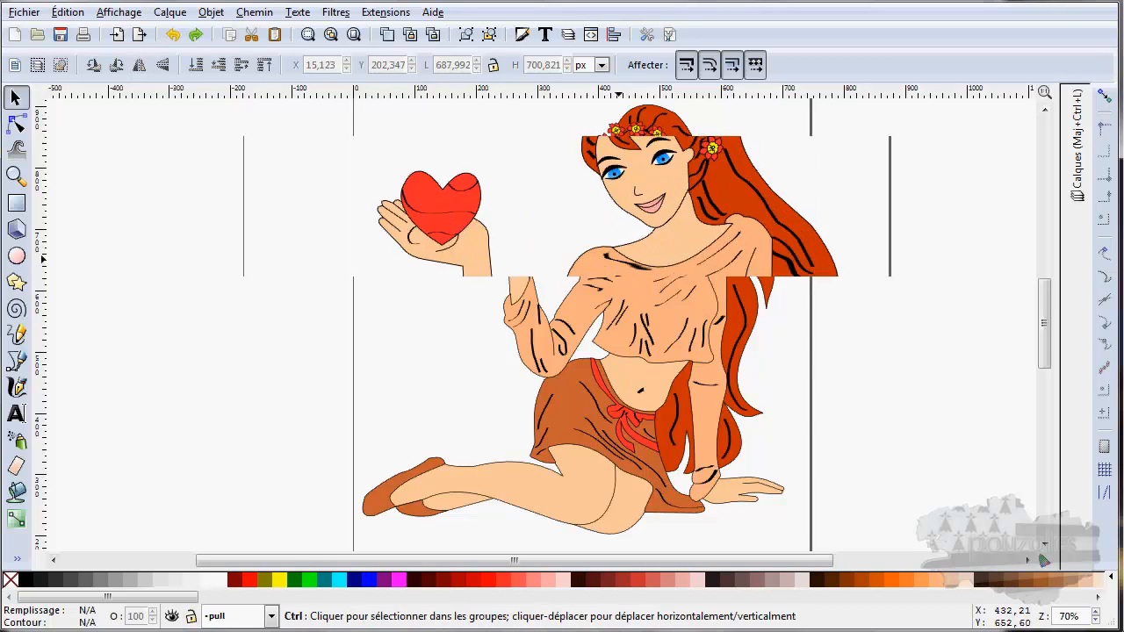
pyautogui.scroll(6, 597, 238)
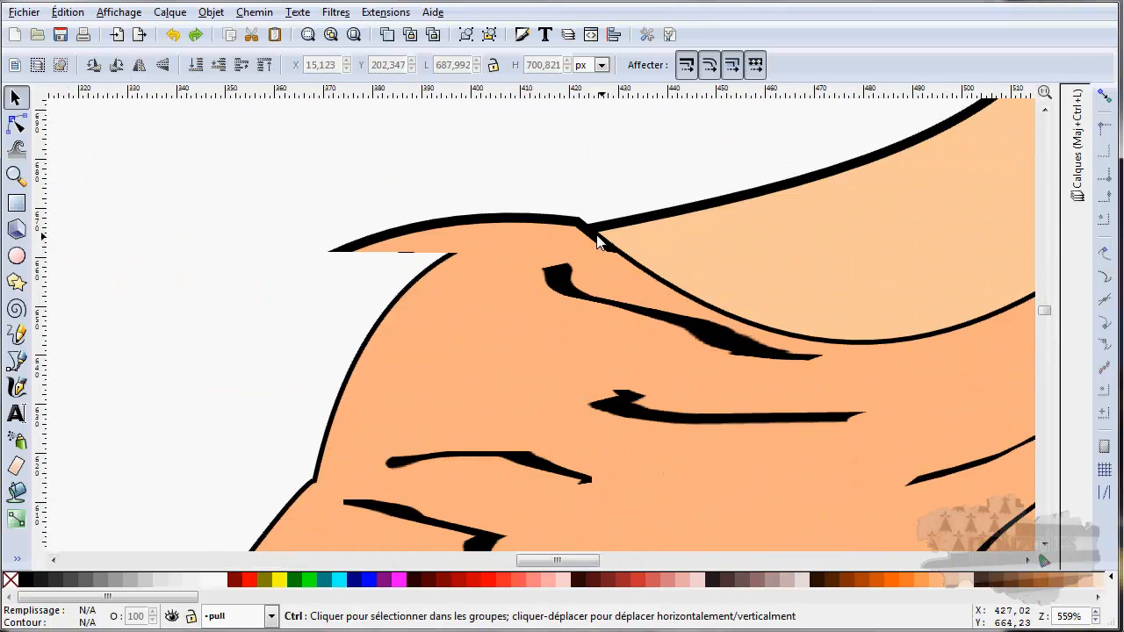
pyautogui.scroll(3, 597, 239)
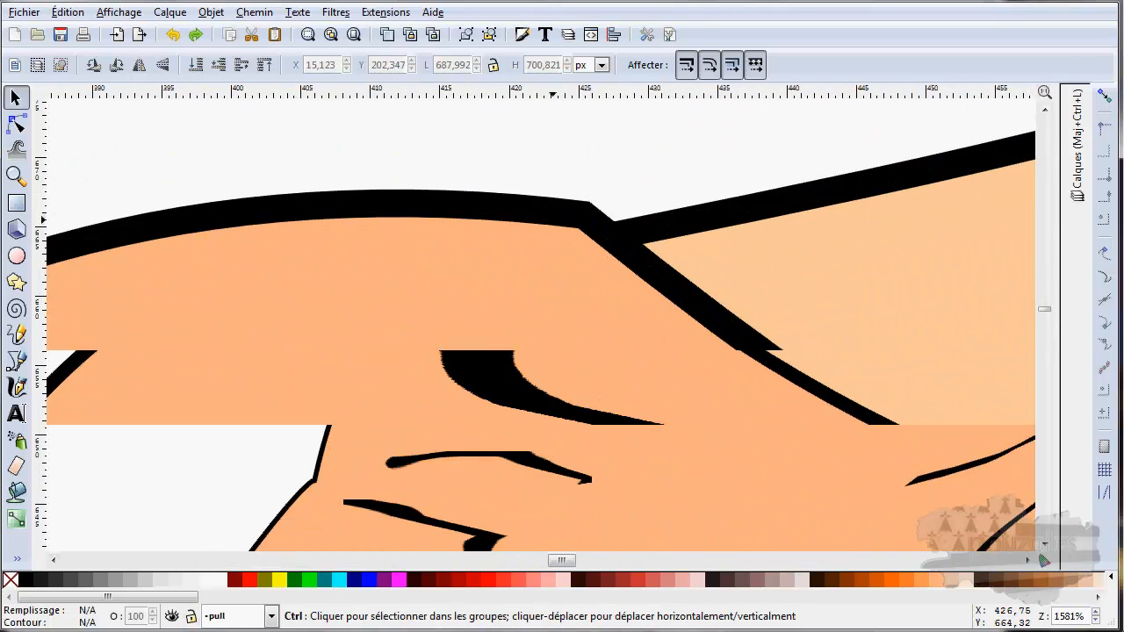
pyautogui.scroll(2, 610, 241)
pyautogui.scroll(1, 551, 242)
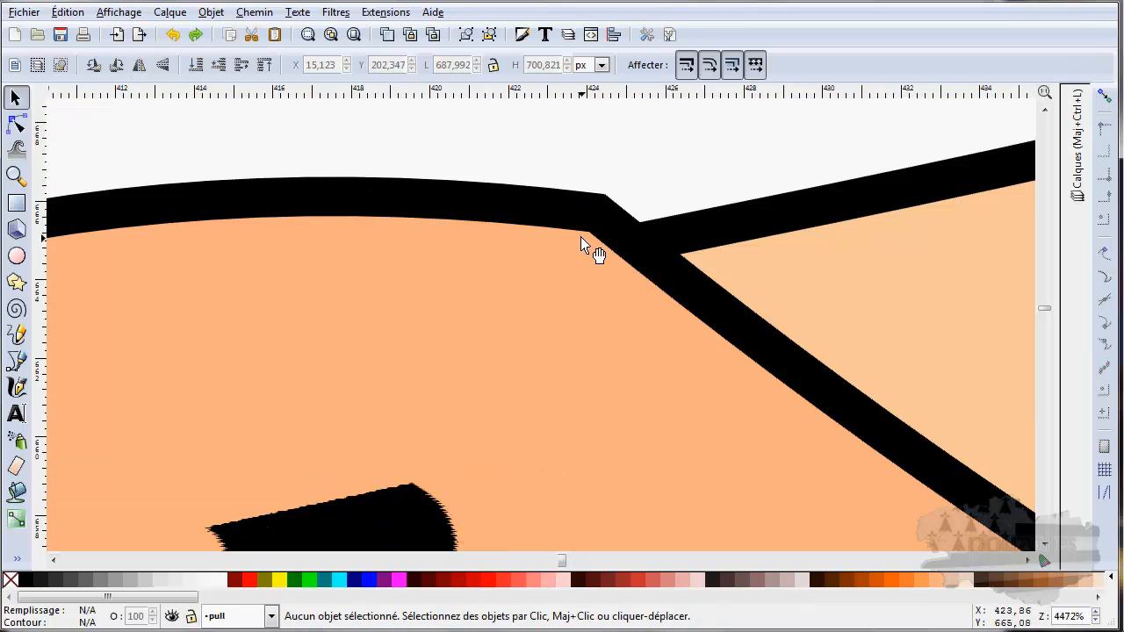
pyautogui.scroll(-2, 580, 237)
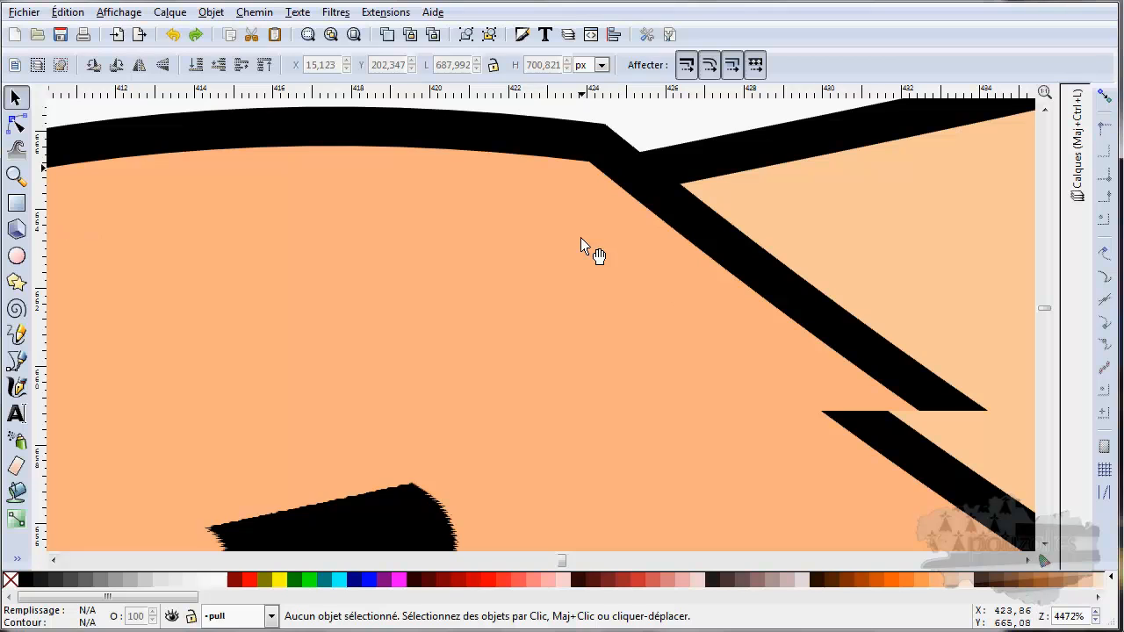
pyautogui.keyDown('ctrl'); pyautogui.scroll(-7, 581, 238); pyautogui.keyUp('ctrl')
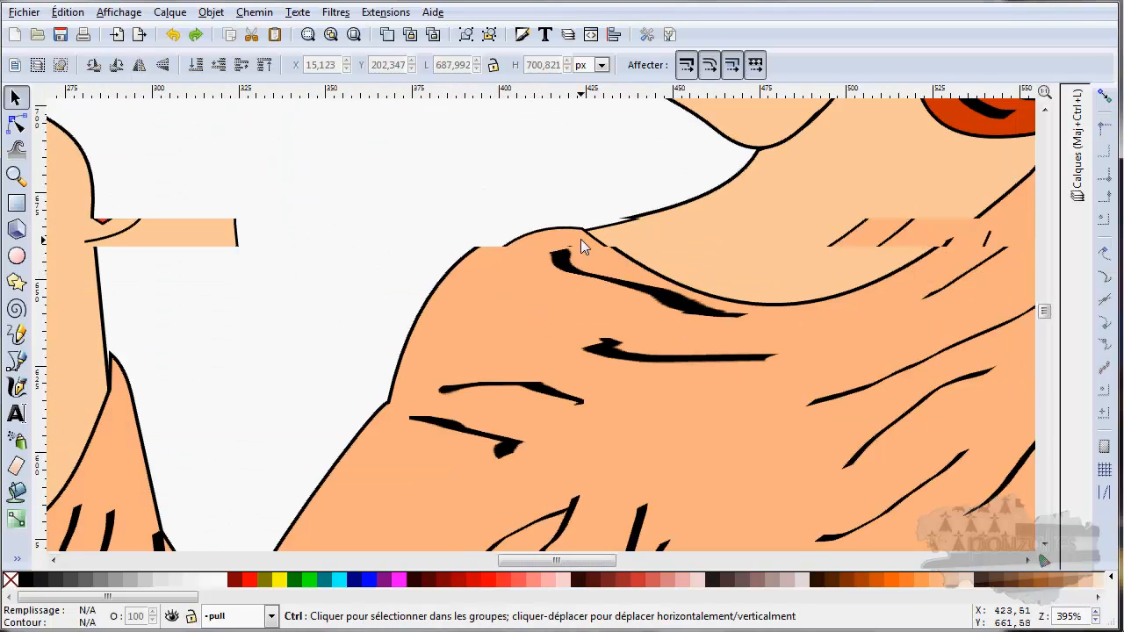
pyautogui.keyDown('ctrl'); pyautogui.scroll(-6, 580, 239); pyautogui.keyUp('ctrl')
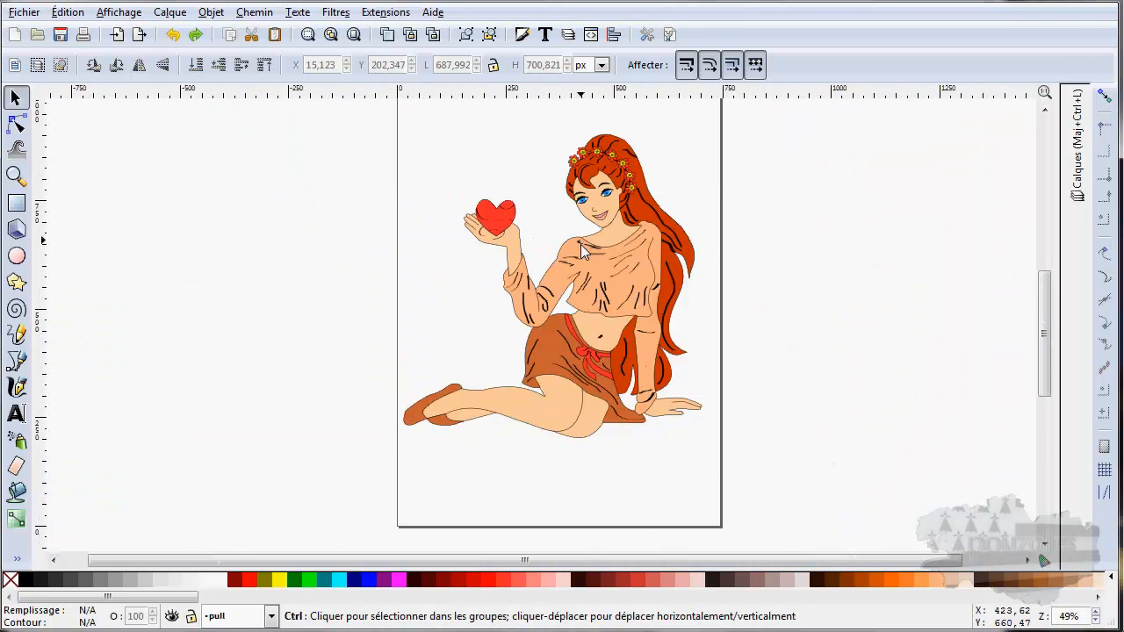
pyautogui.moveTo(580, 243); pyautogui.dragTo(588, 273)
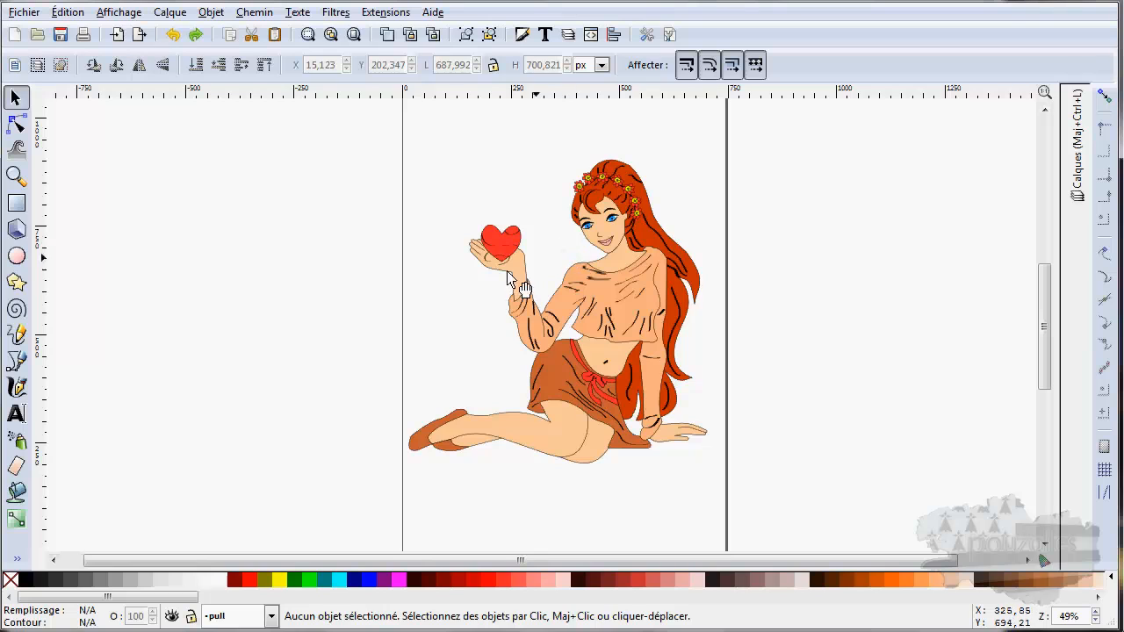
# - Open the oeuf-detoure image from the desktop as a separate document with the image embedded, and close that document
pyautogui.moveTo(414, 330)
pyautogui.mouseDown()
pyautogui.moveTo(602, 343)
pyautogui.moveTo(743, 326)
pyautogui.mouseUp()
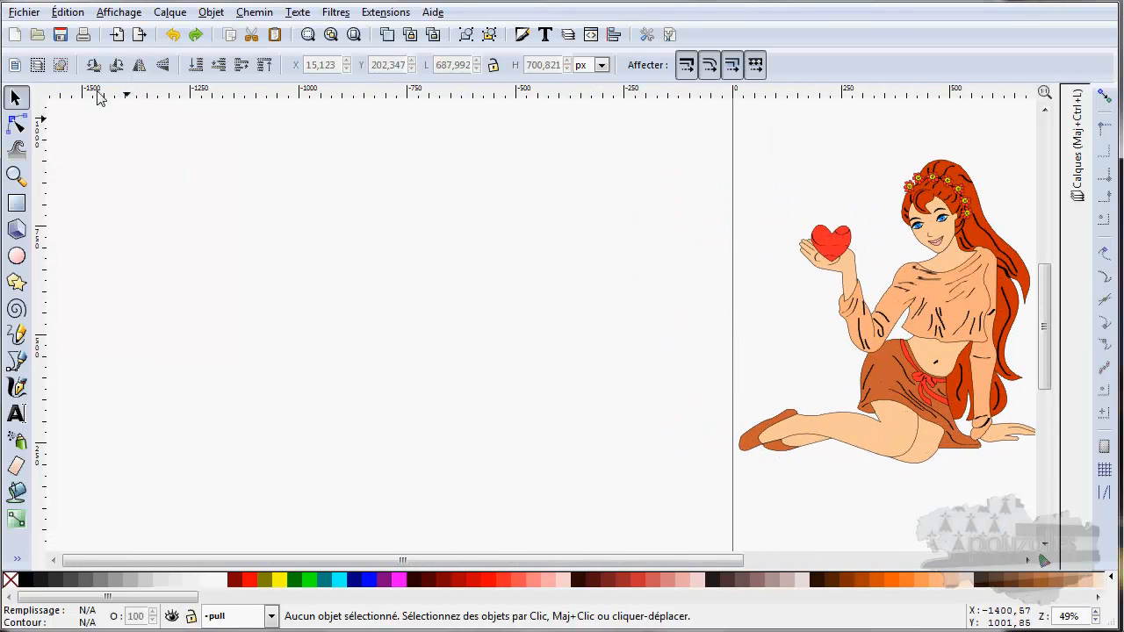
pyautogui.click(25, 16)
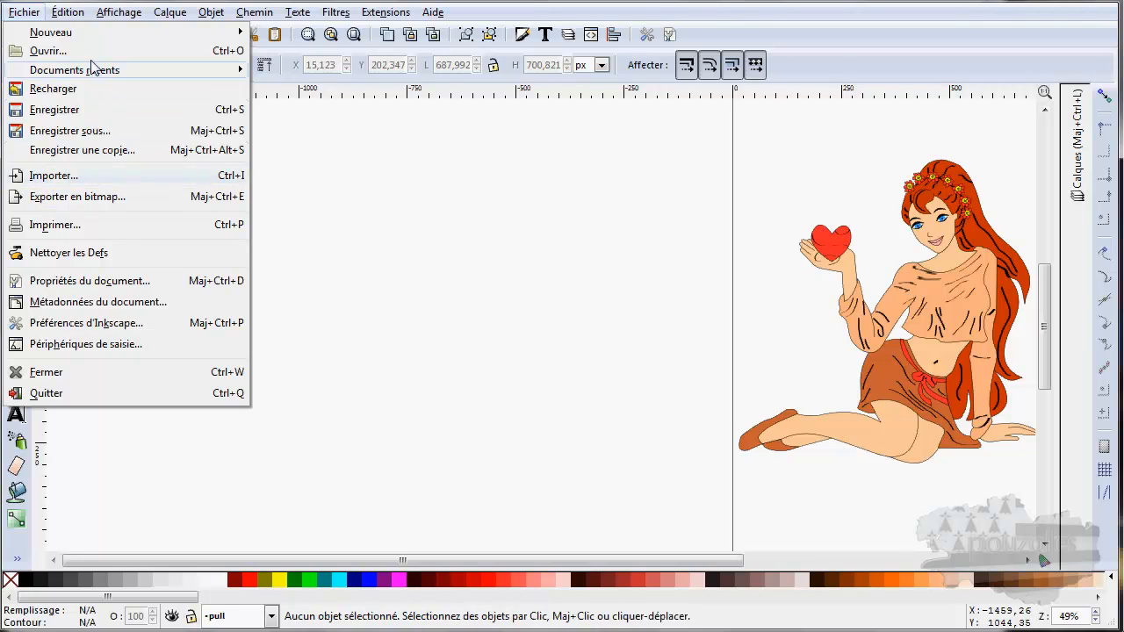
pyautogui.click(49, 54)
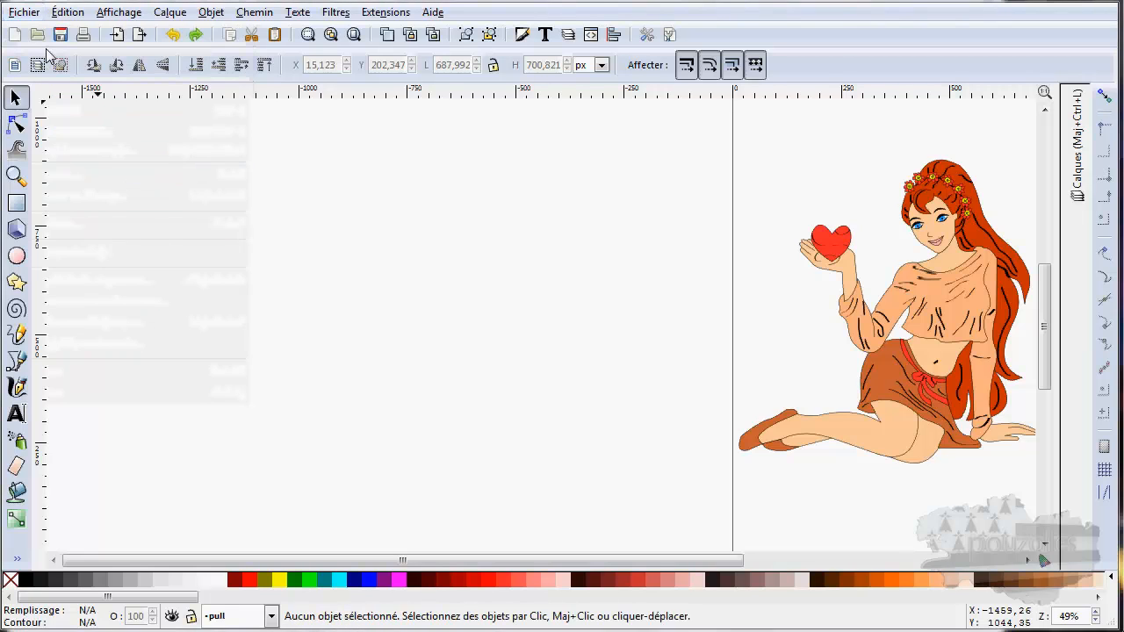
pyautogui.moveTo(446, 89); pyautogui.dragTo(446, 141)
pyautogui.doubleClick(217, 153)
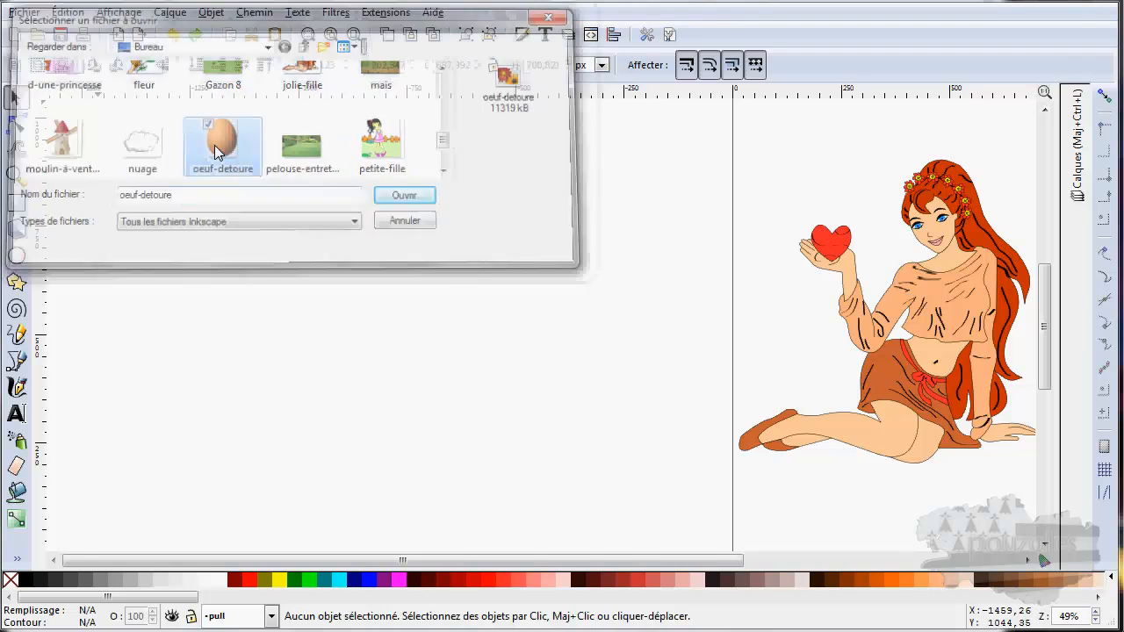
pyautogui.click(669, 390)
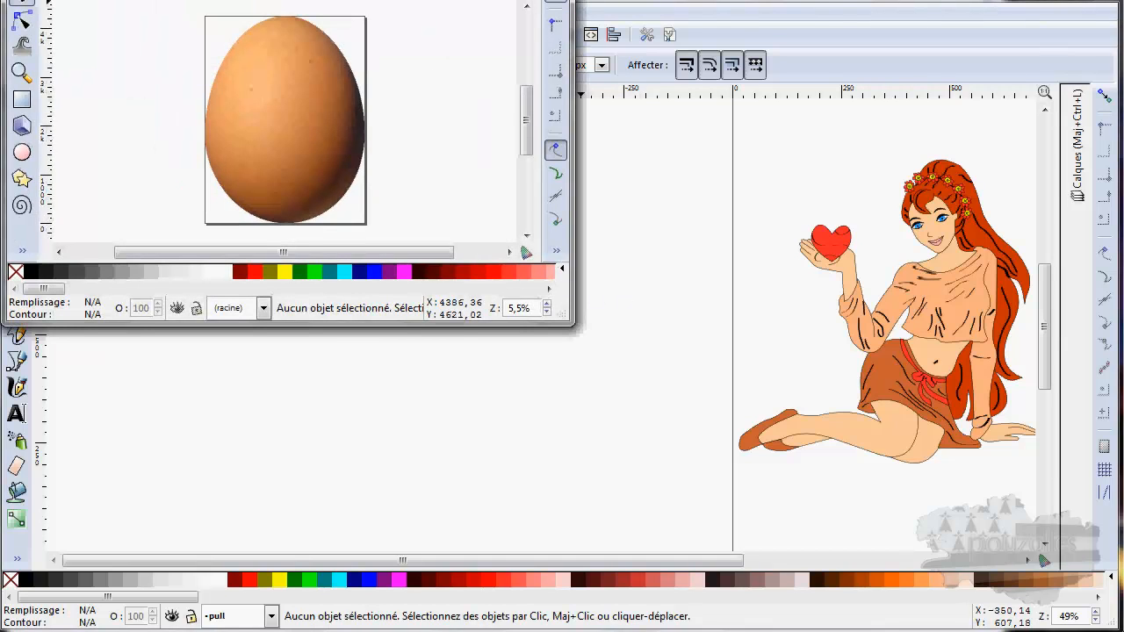
pyautogui.moveTo(400, 0); pyautogui.dragTo(559, 117)
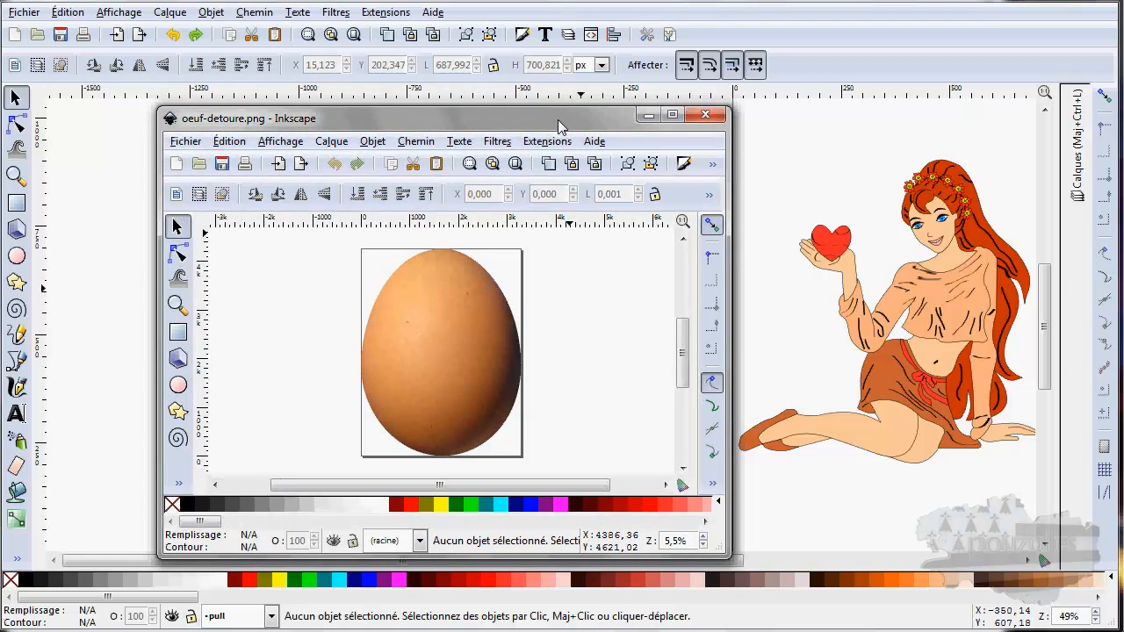
pyautogui.click(704, 117)
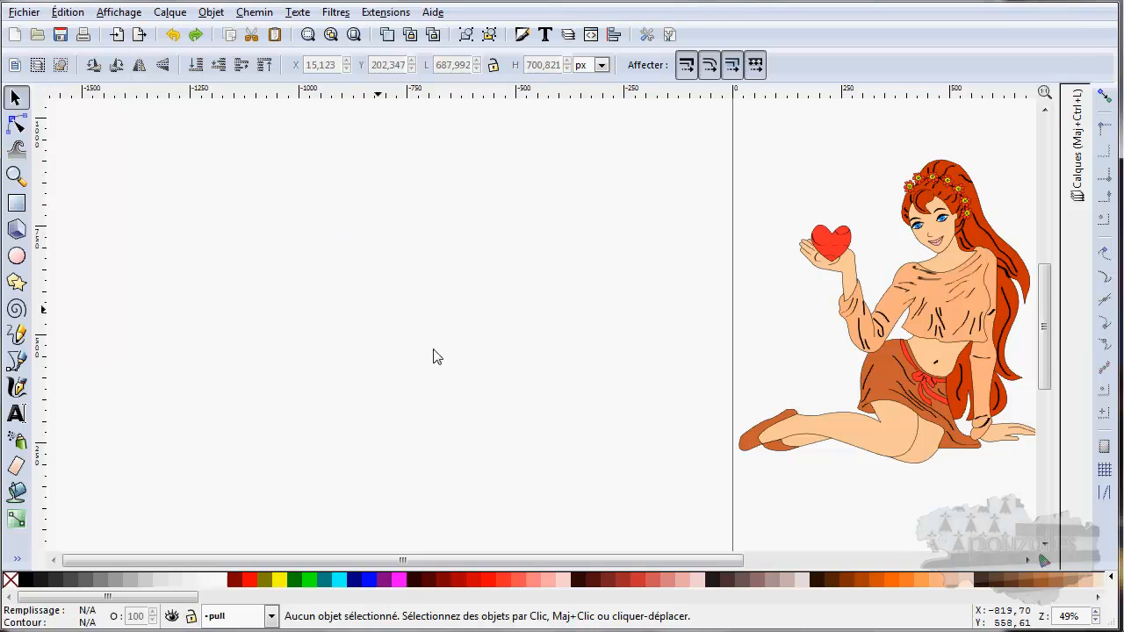
# - Import the oeuf-detoure image from the desktop into the current drawing as an embedded image
pyautogui.click(26, 13)
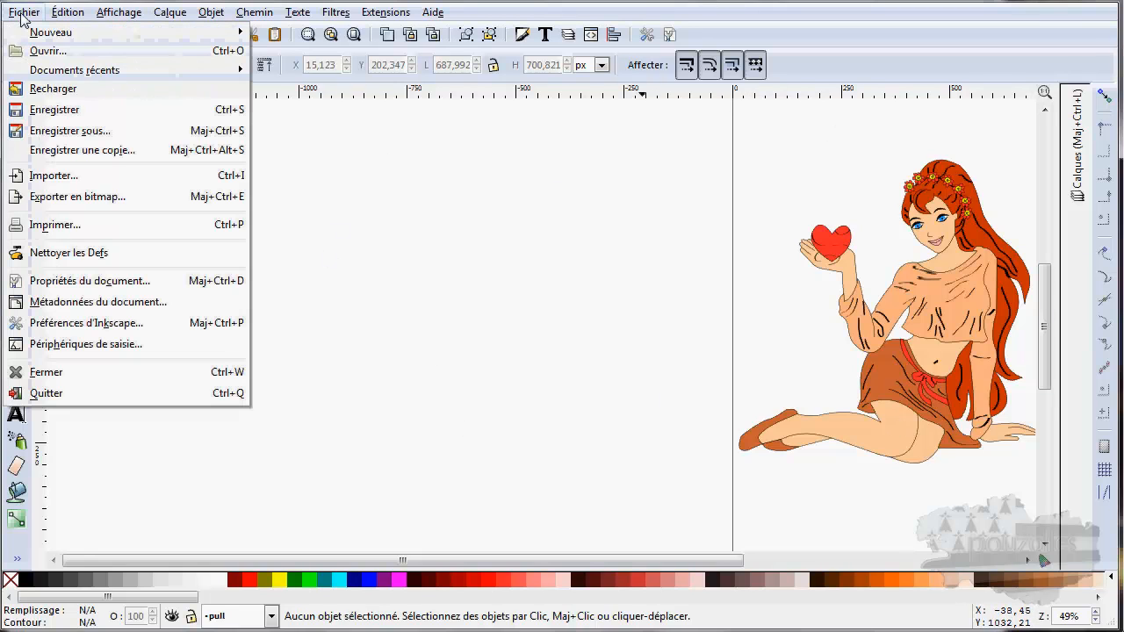
pyautogui.click(51, 178)
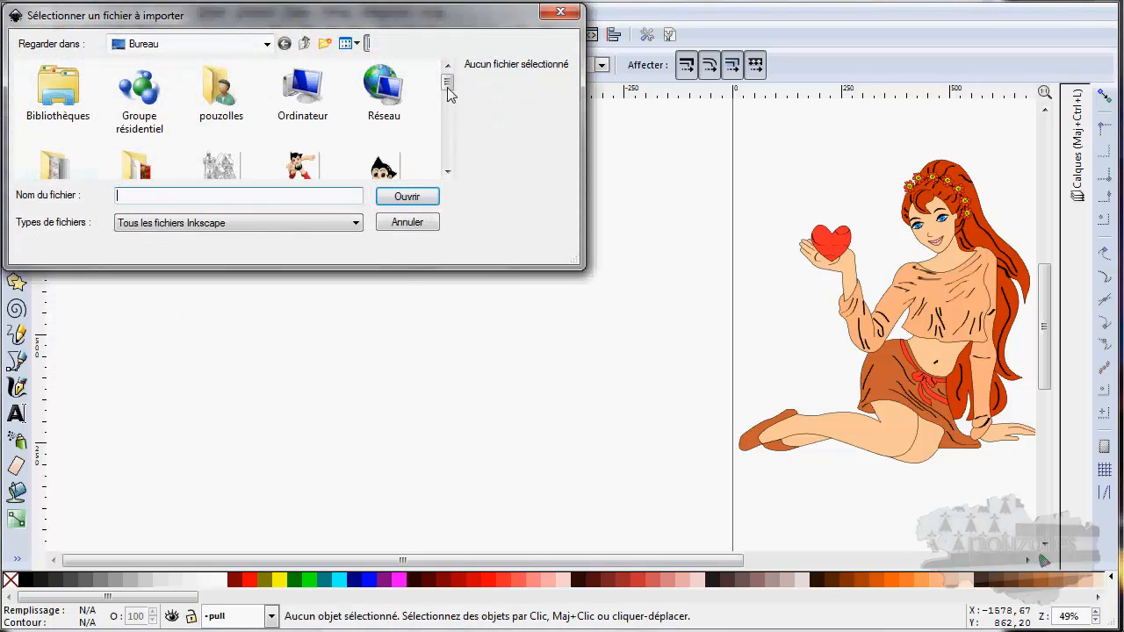
pyautogui.moveTo(448, 94); pyautogui.dragTo(449, 132)
pyautogui.doubleClick(220, 121)
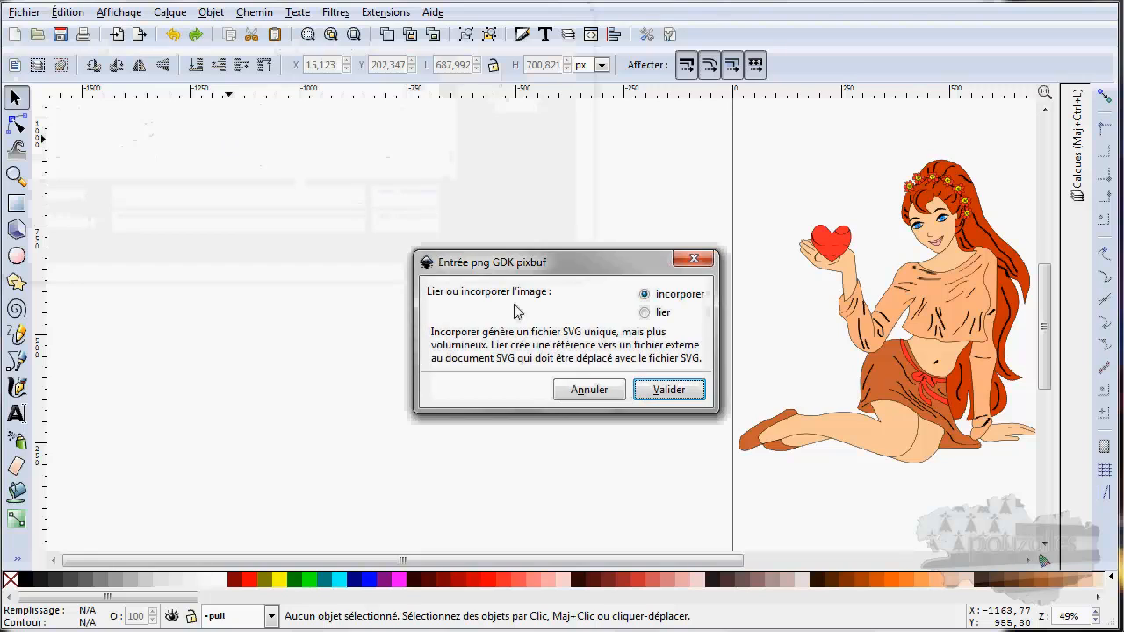
pyautogui.click(665, 389)
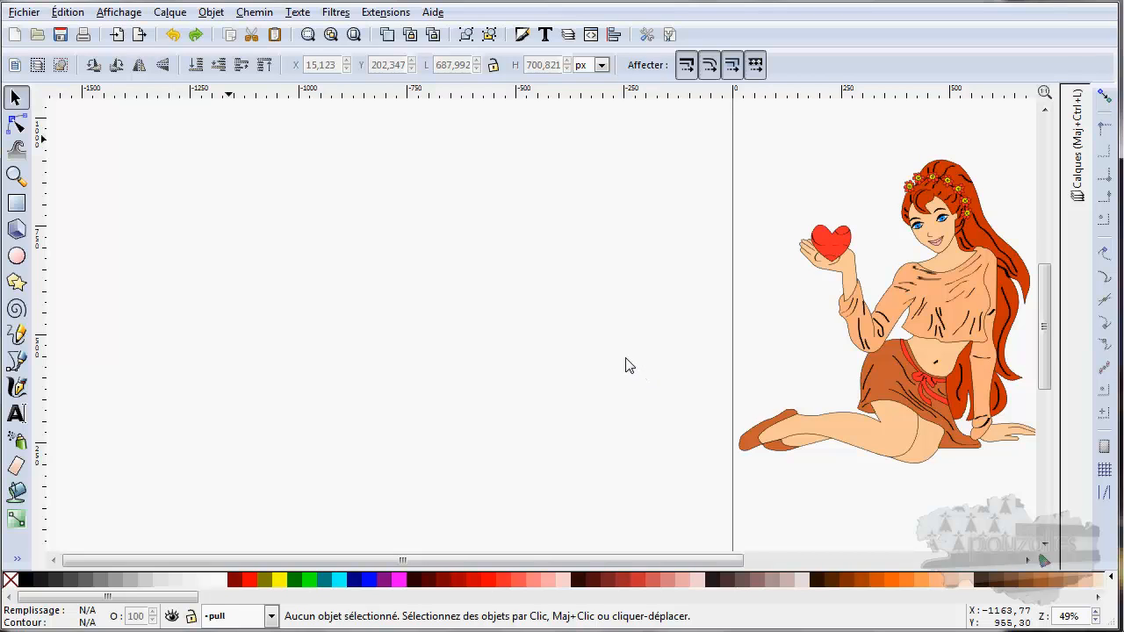
pyautogui.hotkey('ctrl', 'v')
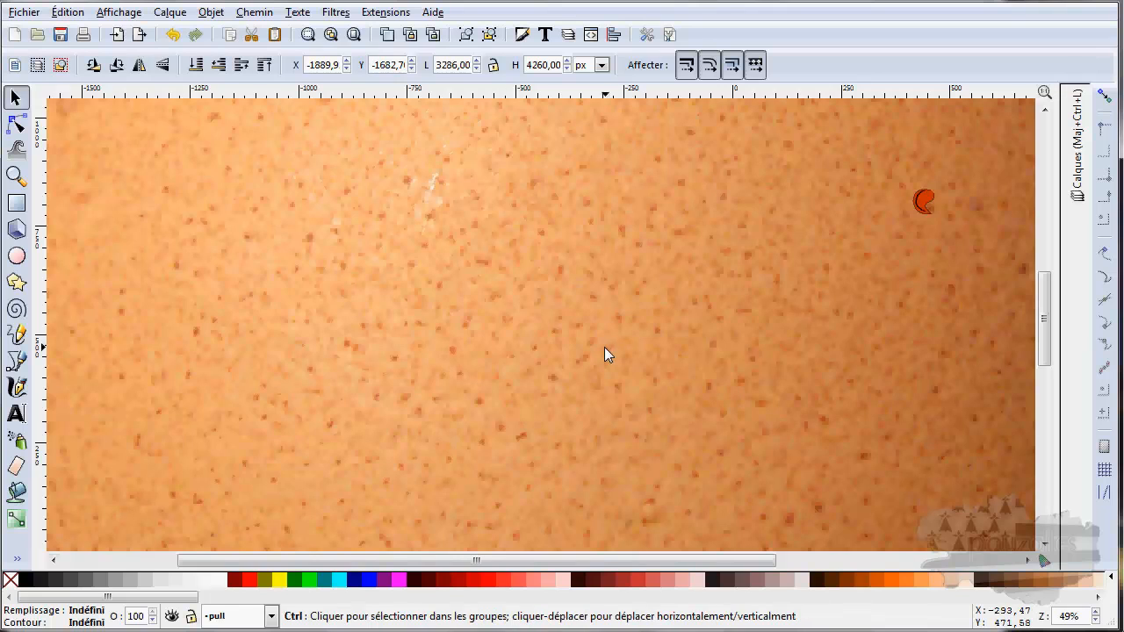
pyautogui.keyDown('ctrl'); pyautogui.scroll(-4, 604, 346); pyautogui.keyUp('ctrl')
pyautogui.keyDown('ctrl'); pyautogui.scroll(-1, 598, 348); pyautogui.keyUp('ctrl')
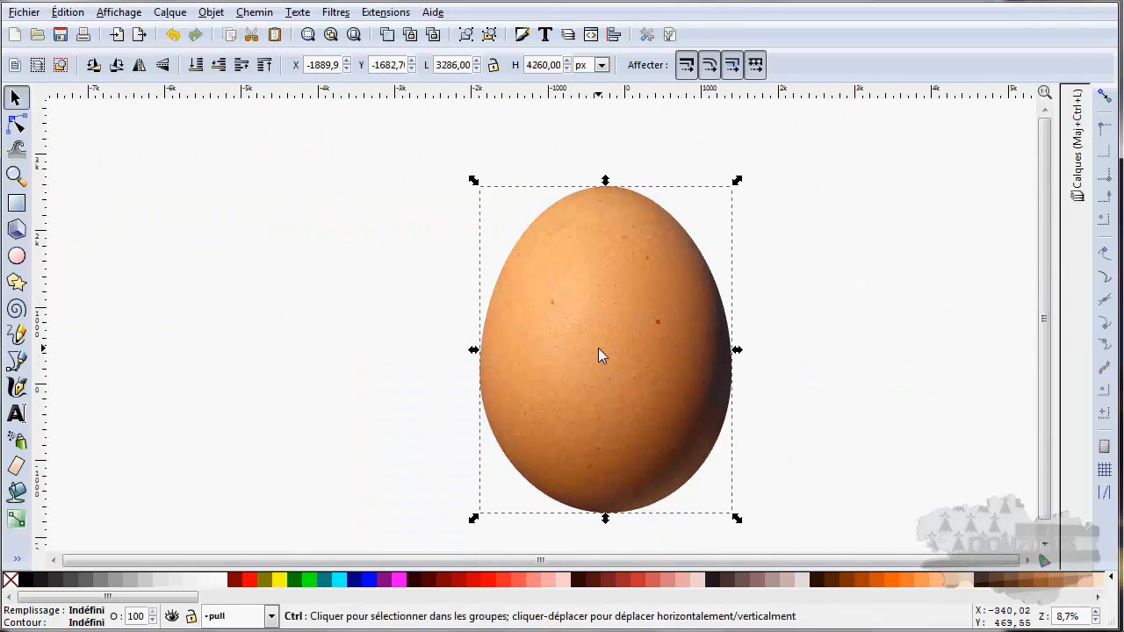
pyautogui.moveTo(593, 347); pyautogui.dragTo(565, 320)
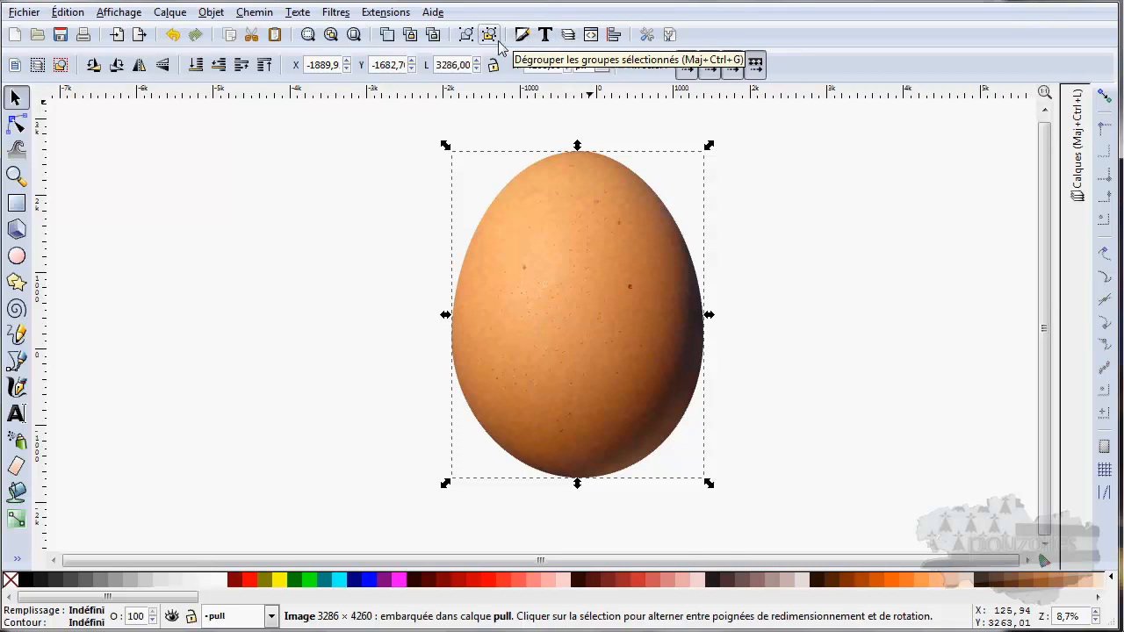
# - Show the layer list and lock the meche, pull, chaussures, jupe and jambres layers
pyautogui.click(569, 35)
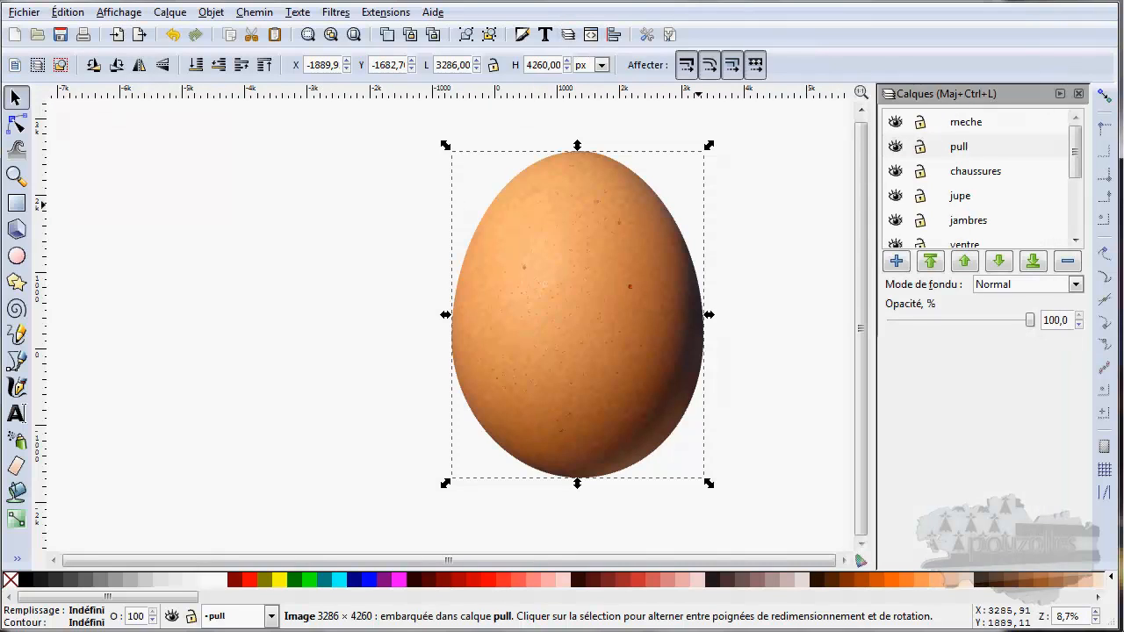
pyautogui.click(921, 122)
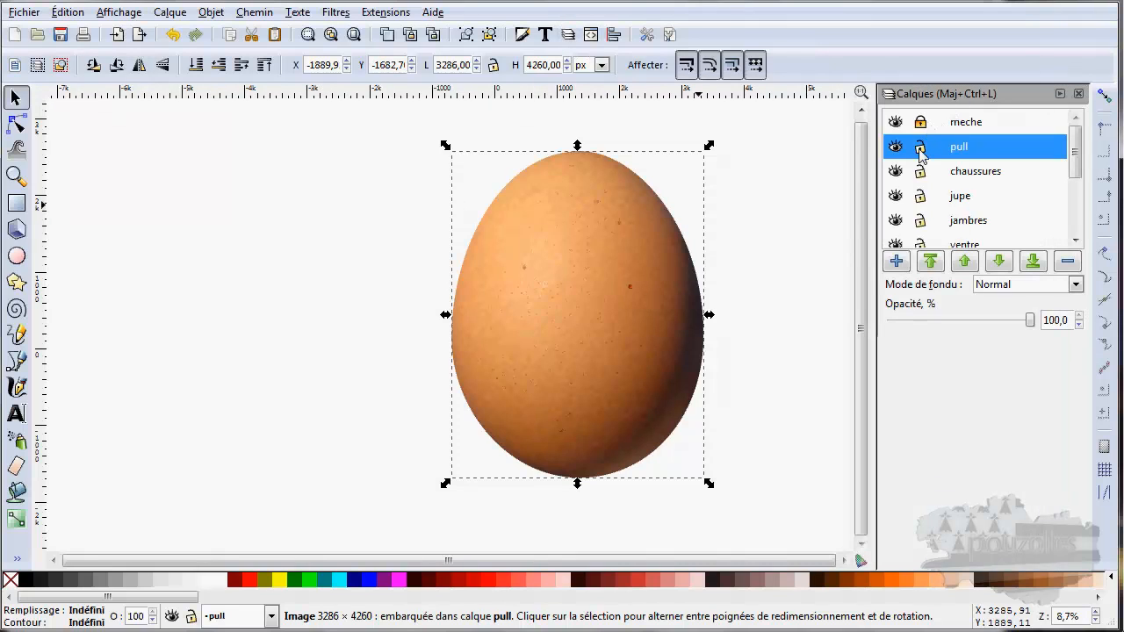
pyautogui.click(920, 147)
pyautogui.click(920, 171)
pyautogui.click(921, 196)
pyautogui.click(921, 224)
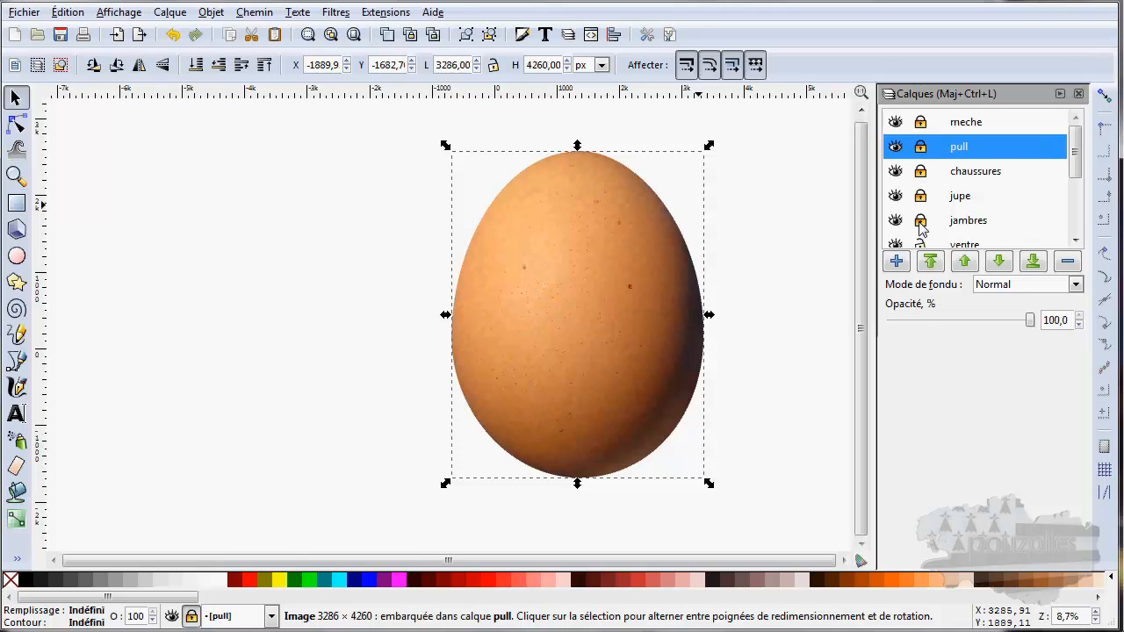
# - Lock the ventre, coeur, mains, visage, fleure and cheuveux layers
pyautogui.scroll(-1, 921, 226)
pyautogui.scroll(-1, 921, 226)
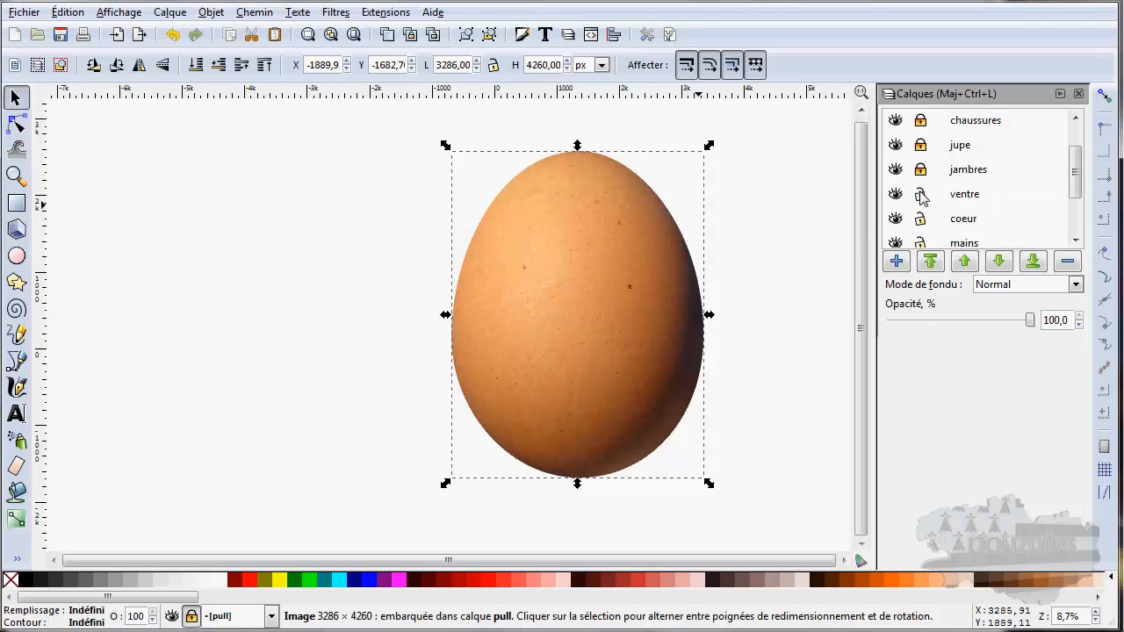
pyautogui.click(920, 194)
pyautogui.click(921, 219)
pyautogui.scroll(-2, 924, 229)
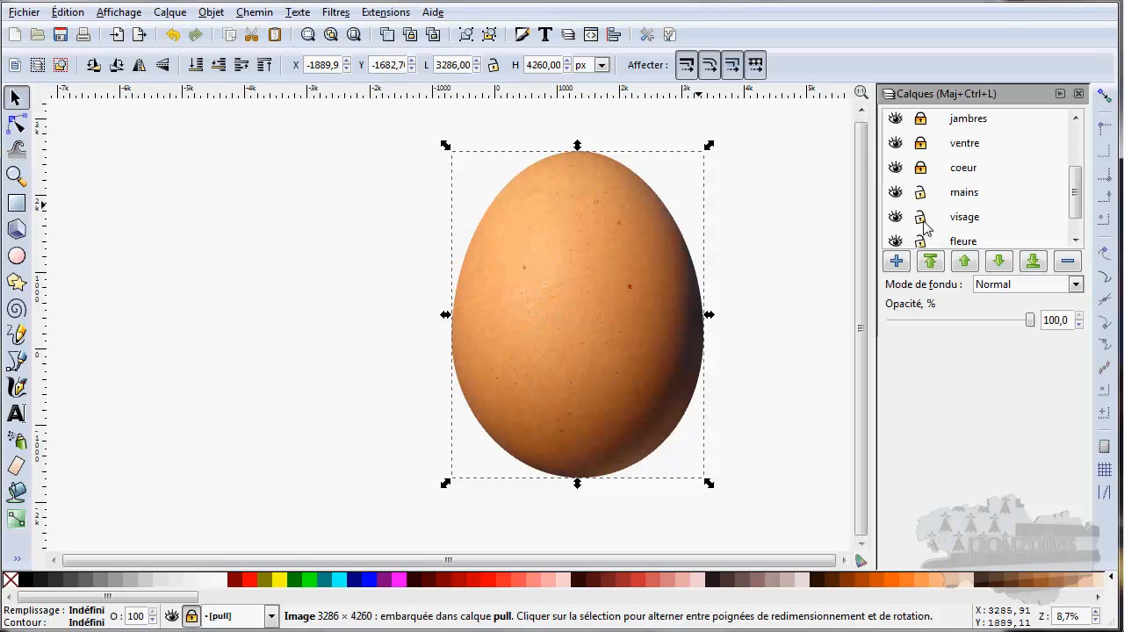
pyautogui.click(920, 195)
pyautogui.click(920, 218)
pyautogui.scroll(-1, 920, 220)
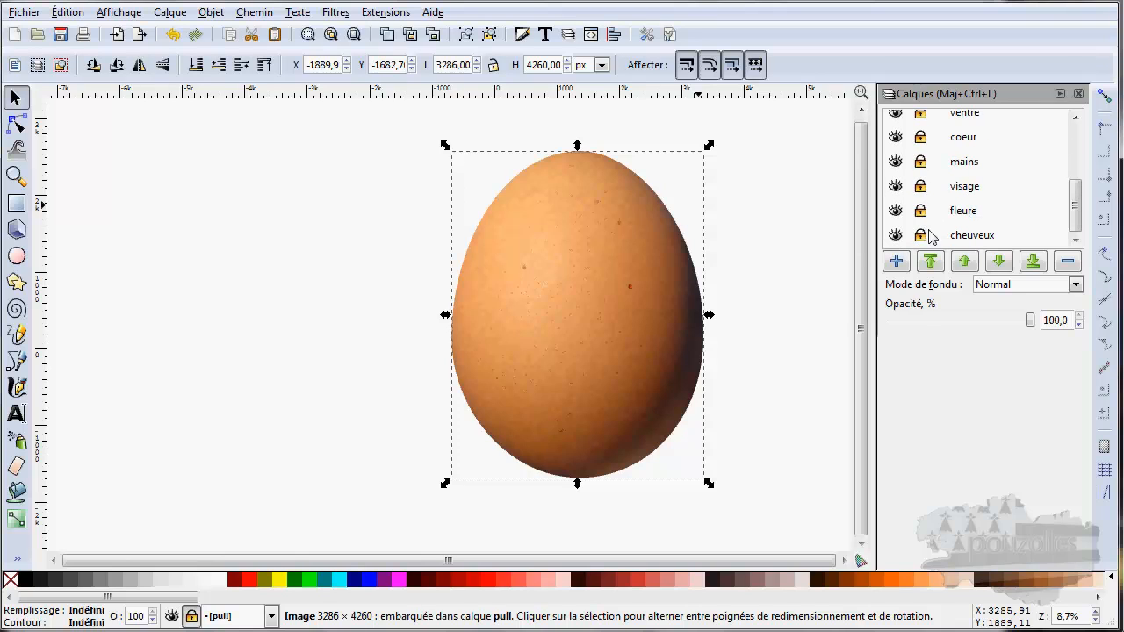
pyautogui.moveTo(1077, 202); pyautogui.dragTo(1076, 135)
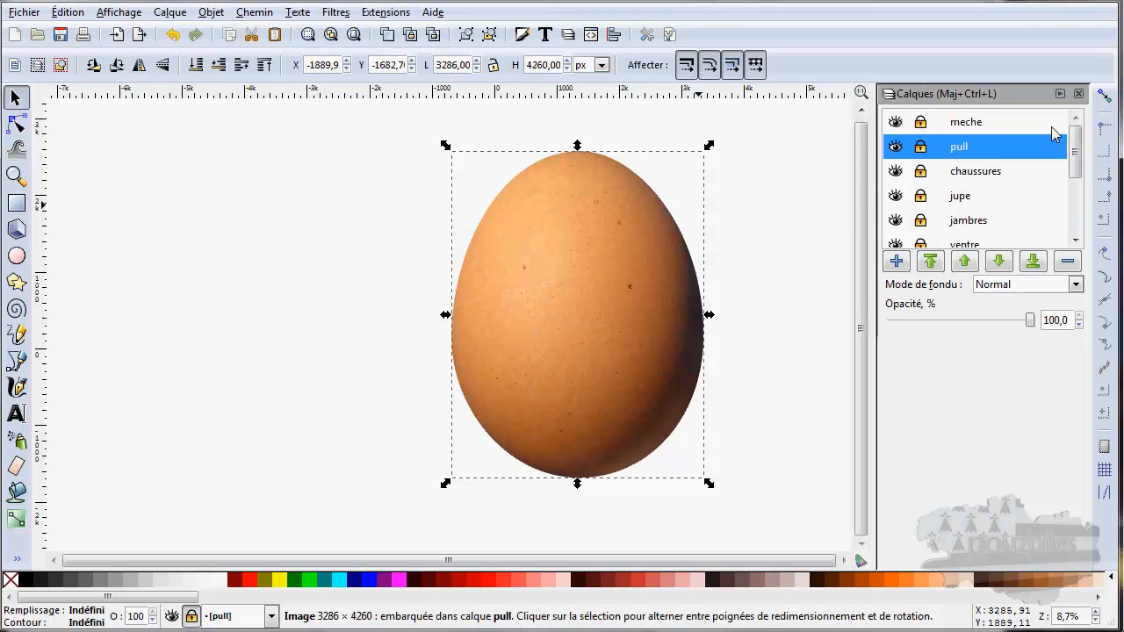
# - Toggle the meche layer's visibility off and on, and add a layer named oeuf above it
pyautogui.click(945, 127)
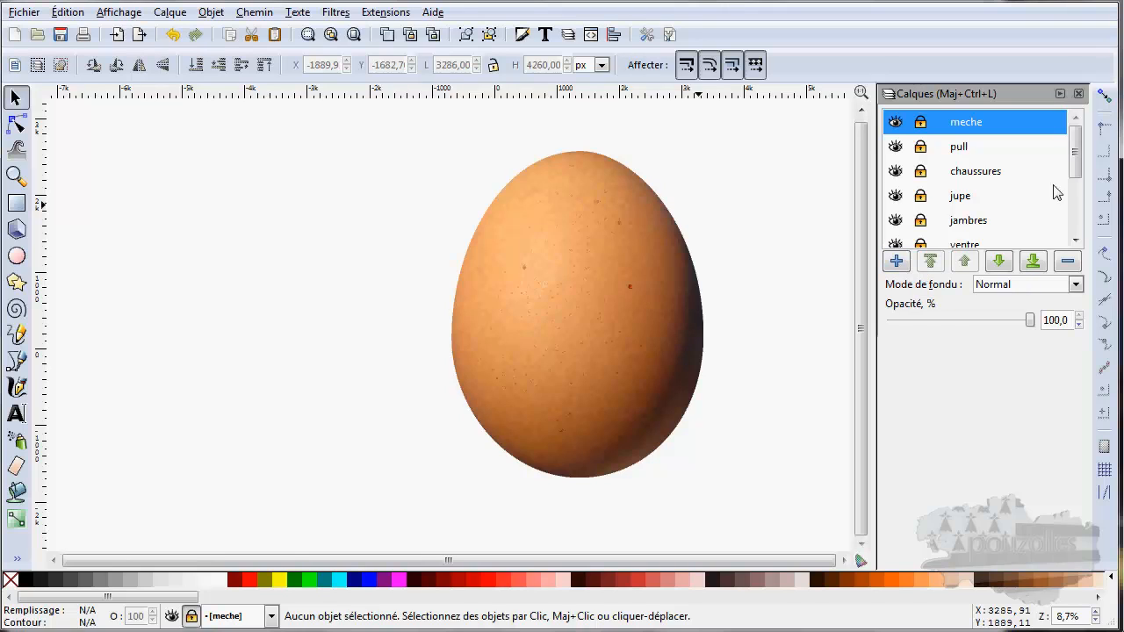
pyautogui.click(895, 123)
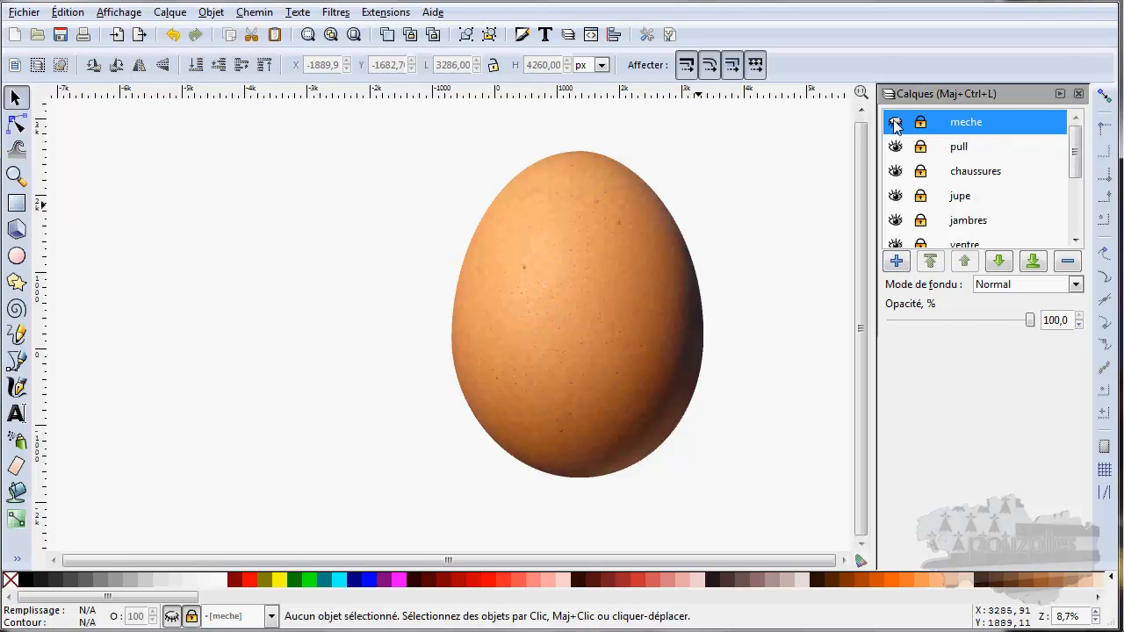
pyautogui.click(895, 123)
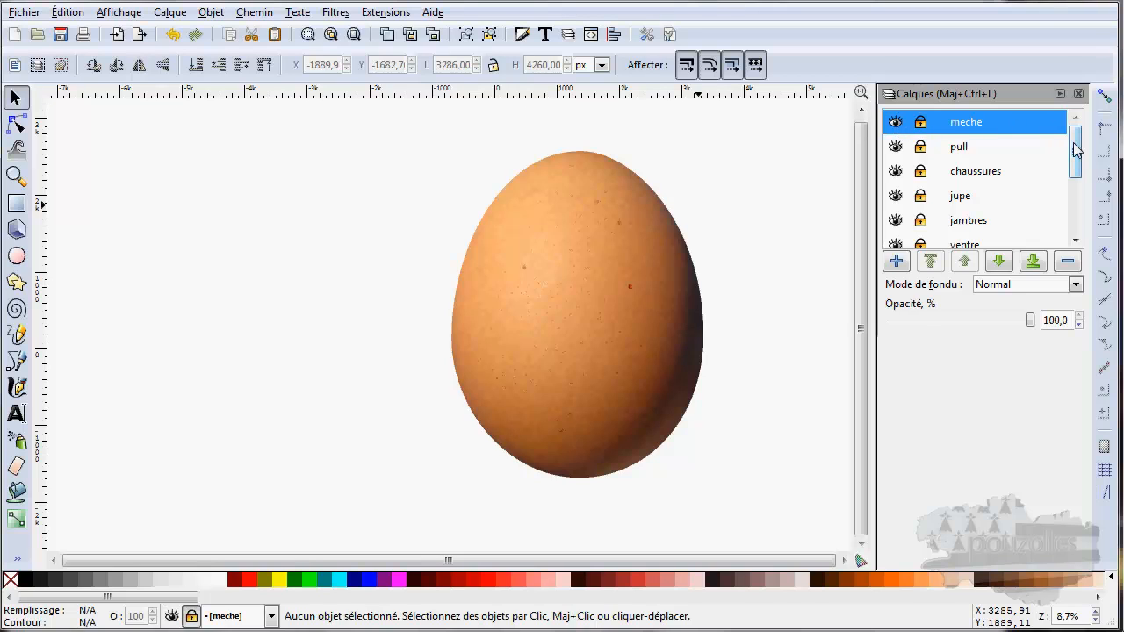
pyautogui.click(897, 261)
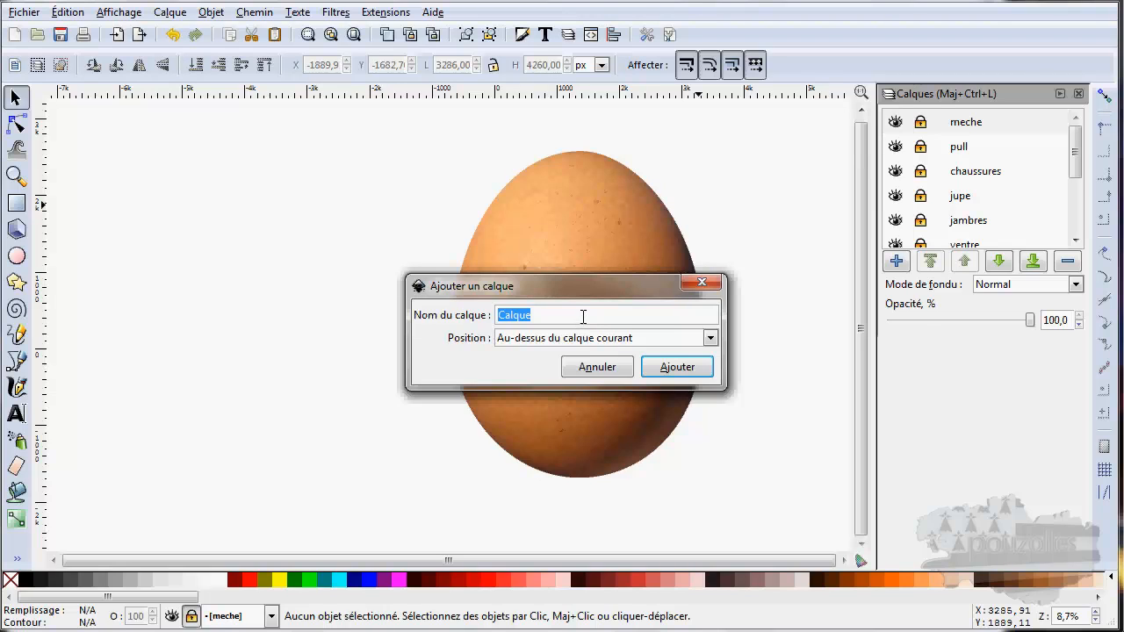
pyautogui.write('oeuf')
pyautogui.click(675, 368)
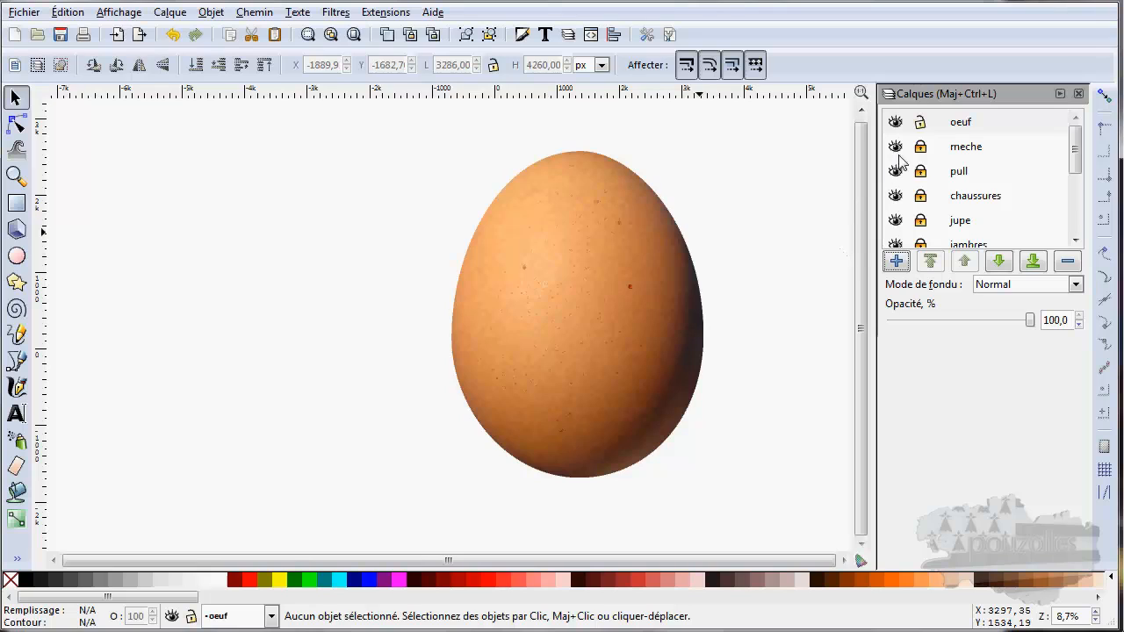
# - Enlarge the layer list and briefly hide the pull layer to check whether it contains the egg image
pyautogui.moveTo(968, 339); pyautogui.dragTo(970, 541)
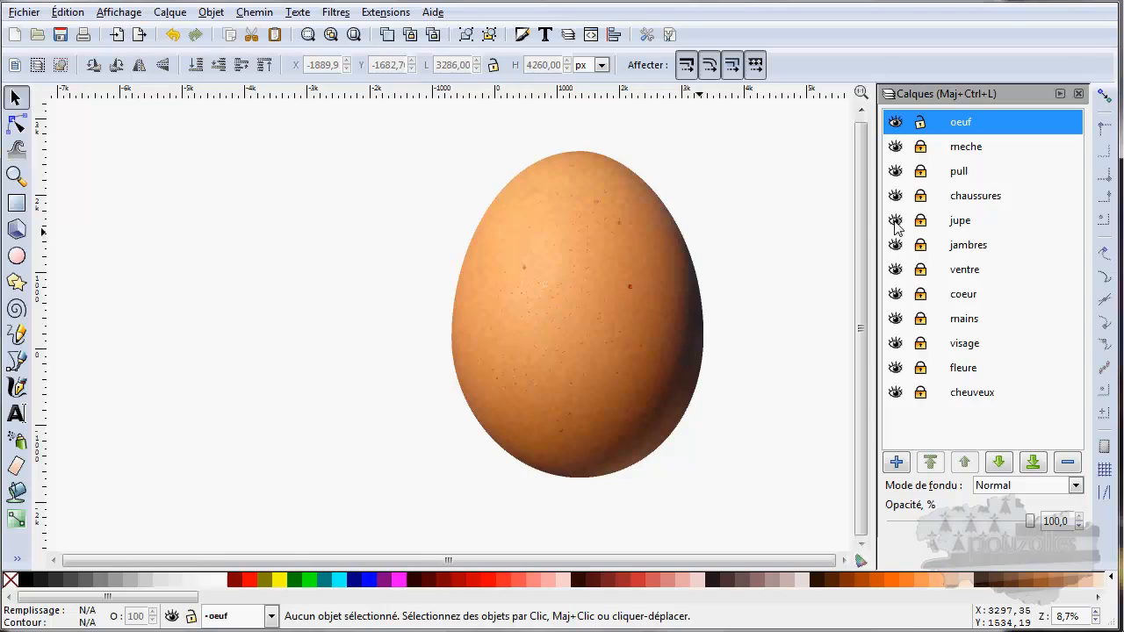
pyautogui.click(896, 171)
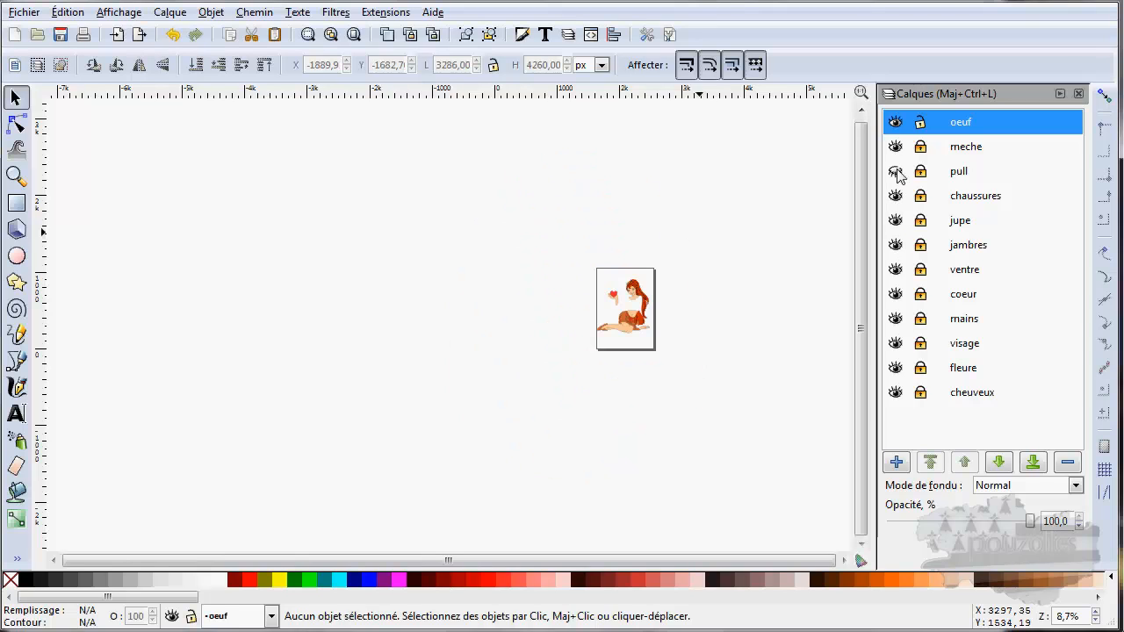
pyautogui.click(896, 172)
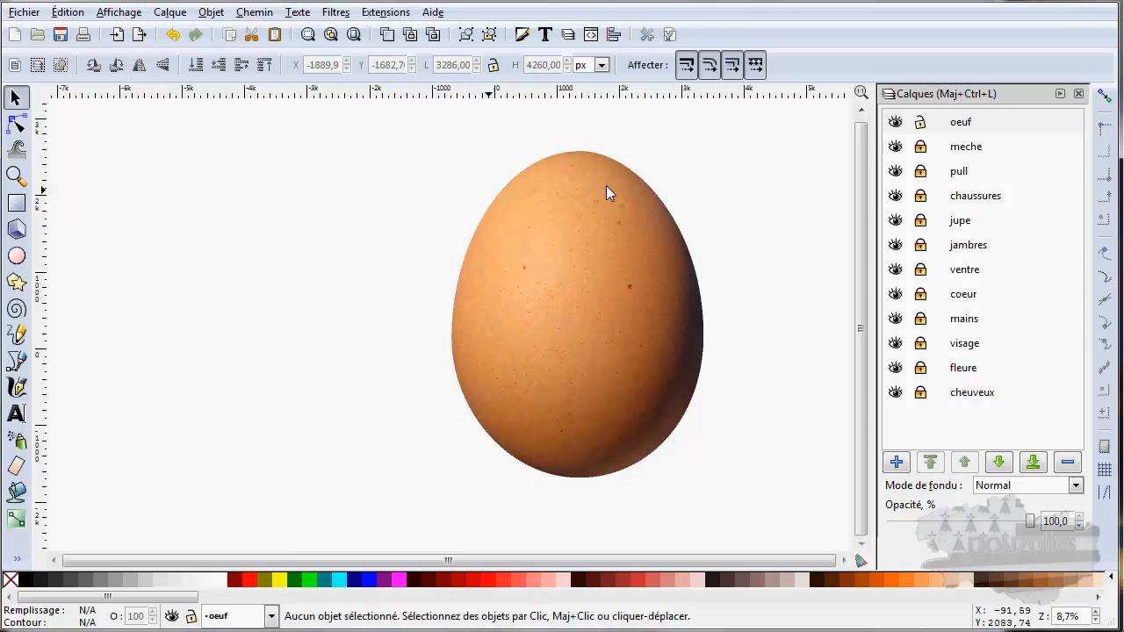
# - Unlock the pull layer and cut the egg image out of it
pyautogui.click(932, 175)
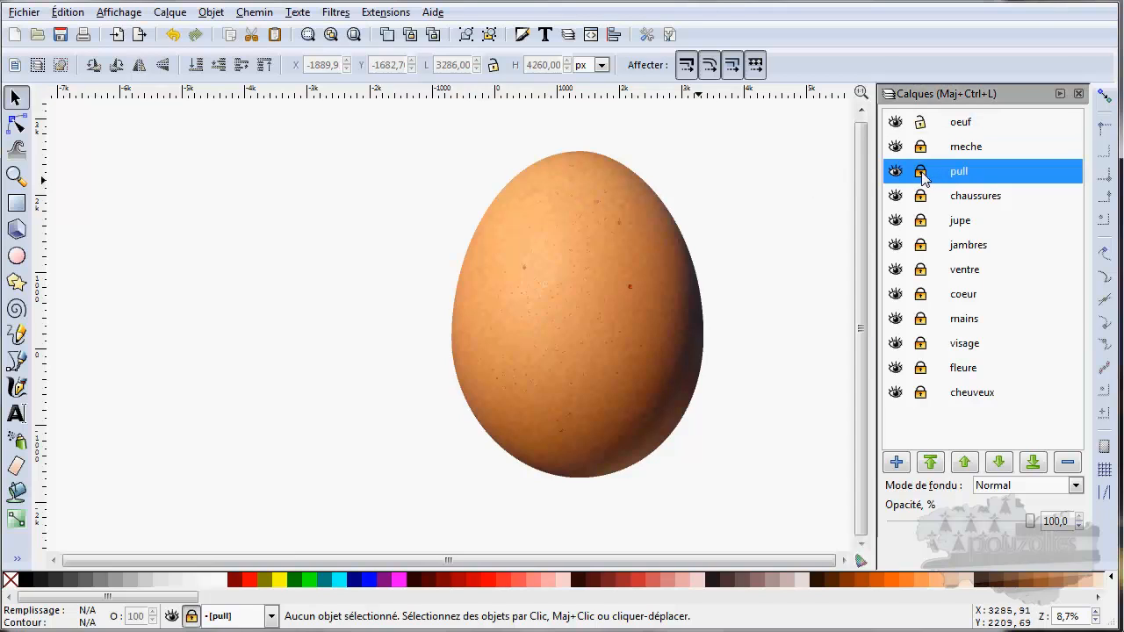
pyautogui.click(921, 174)
pyautogui.click(655, 229)
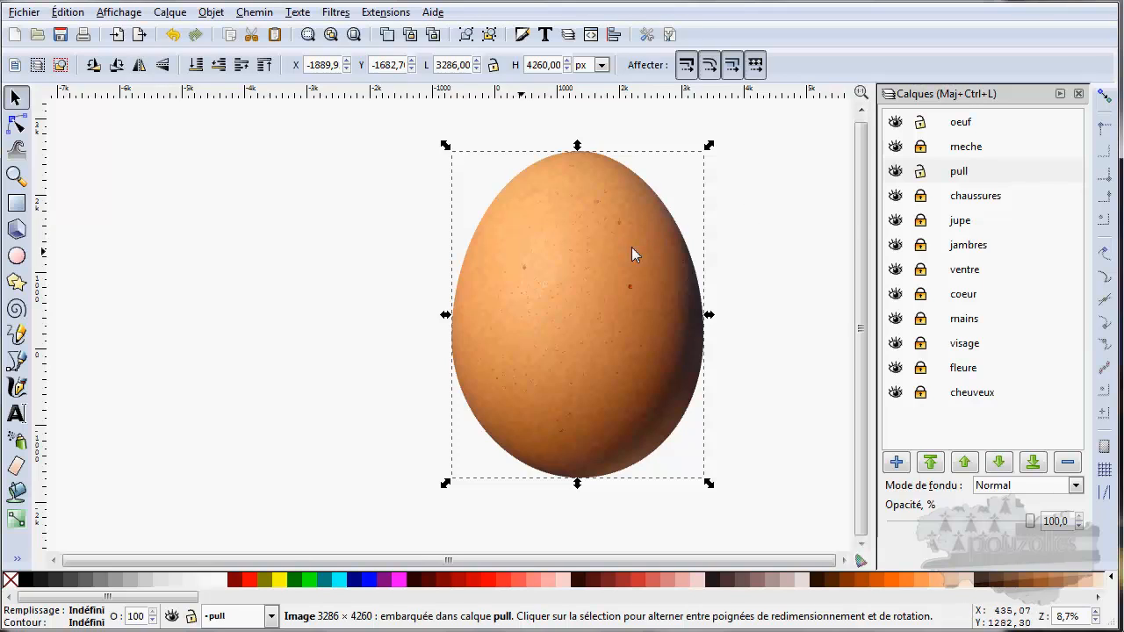
pyautogui.rightClick(548, 230)
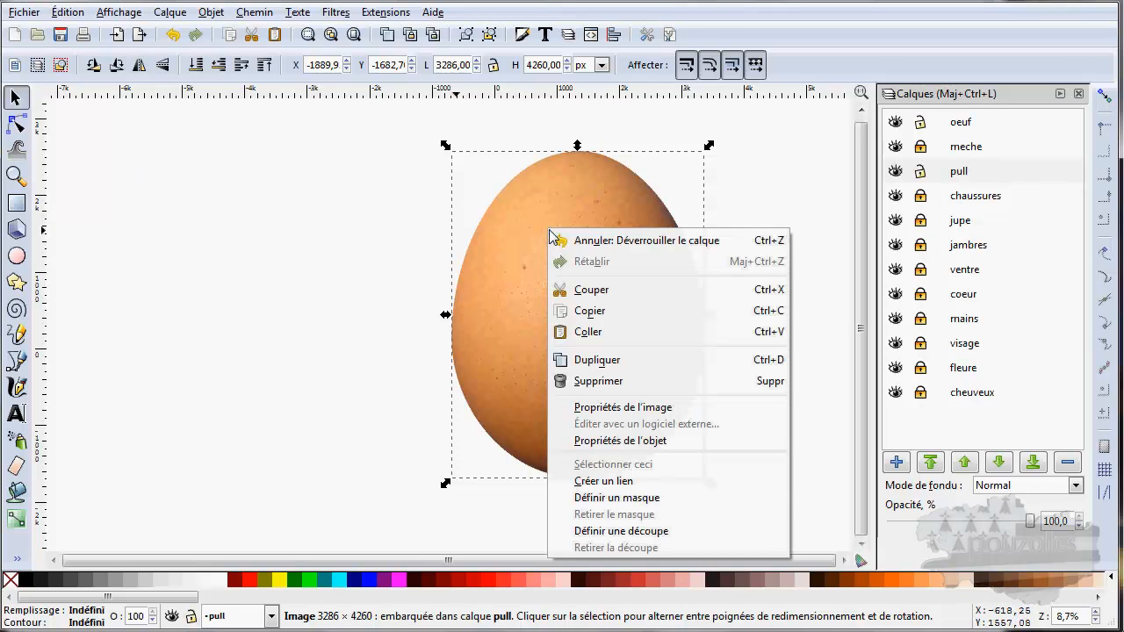
pyautogui.click(603, 291)
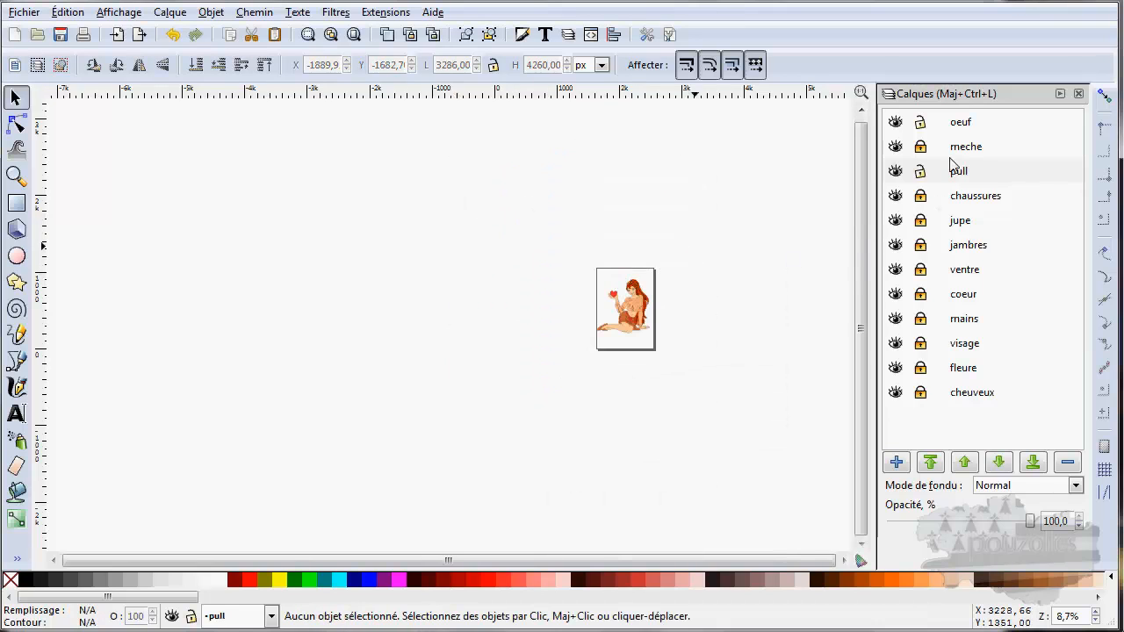
# - Add a layer named Calque directly above the meche layer and make it the current layer
pyautogui.click(943, 127)
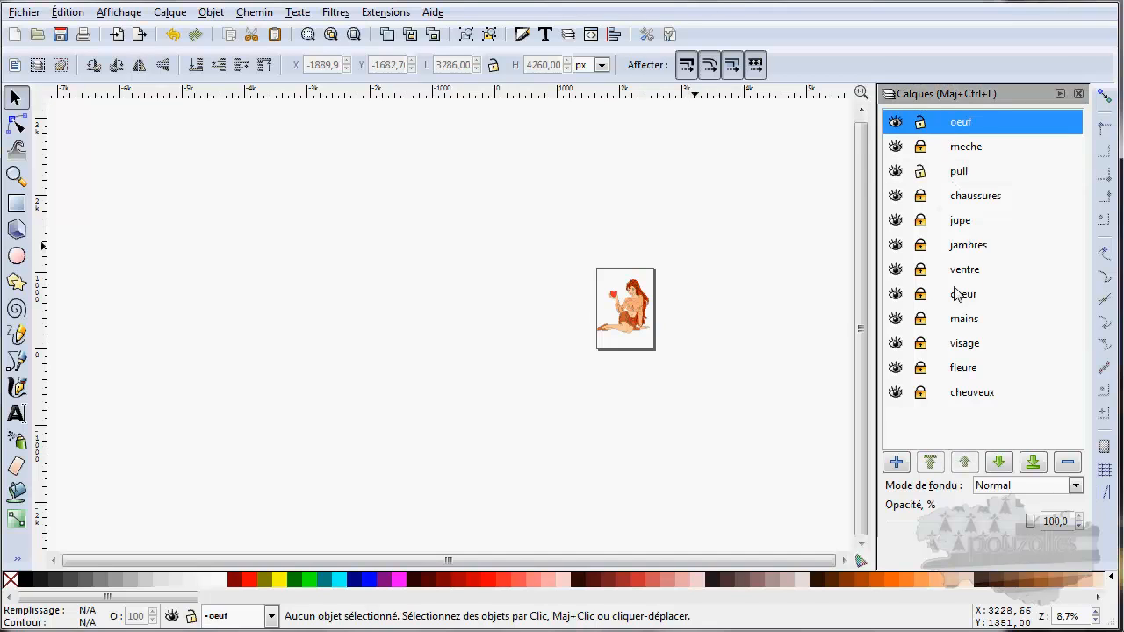
pyautogui.click(946, 147)
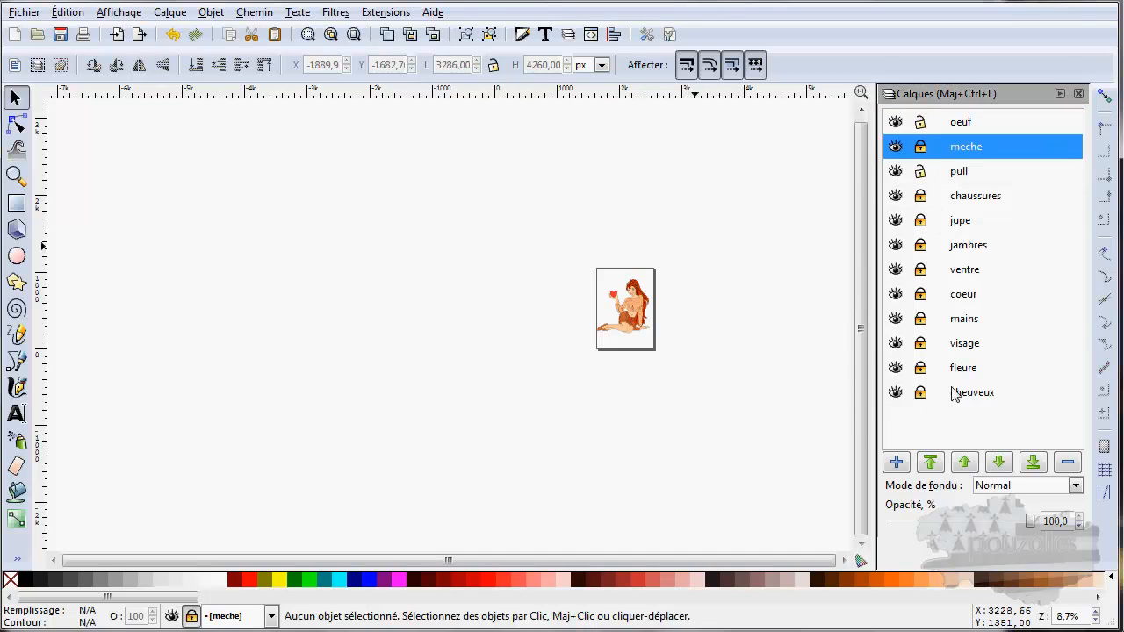
pyautogui.click(896, 463)
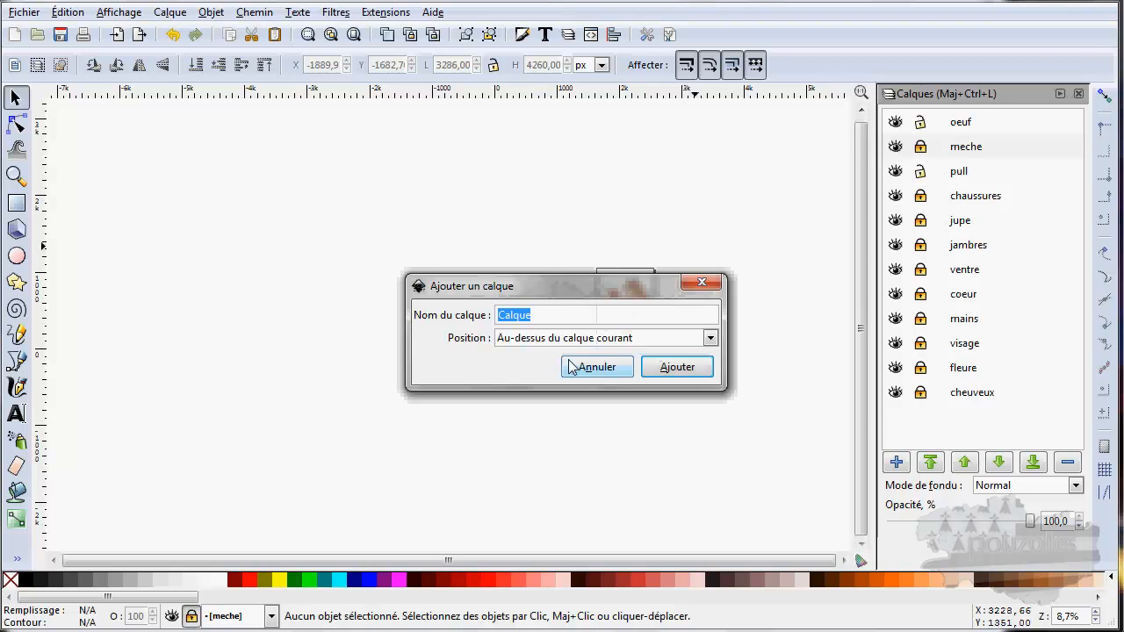
pyautogui.click(698, 371)
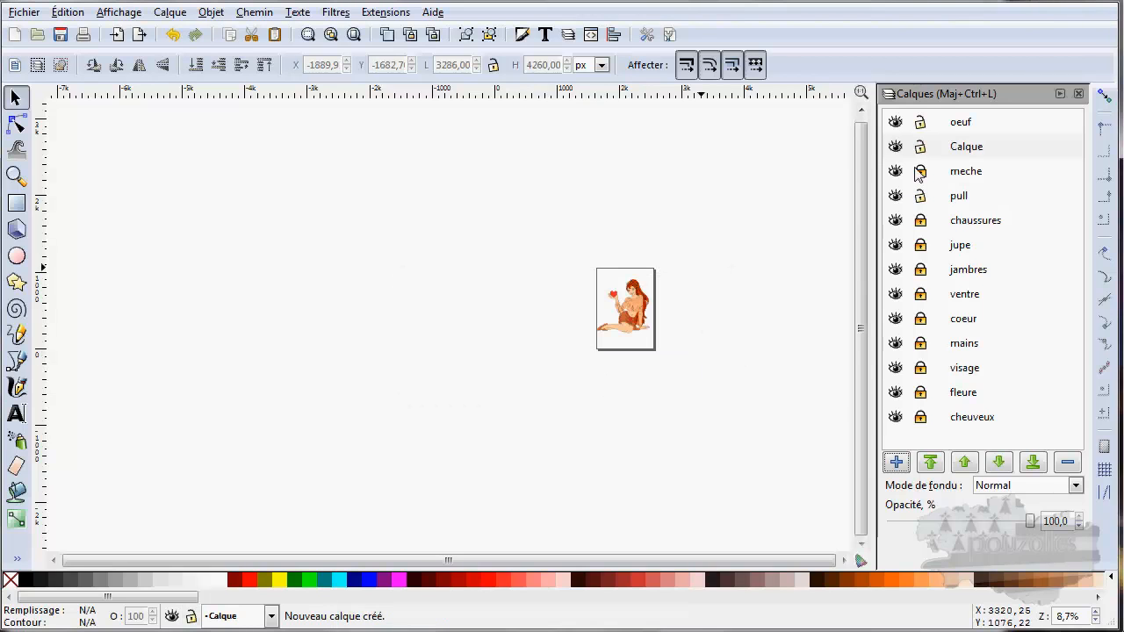
pyautogui.click(947, 151)
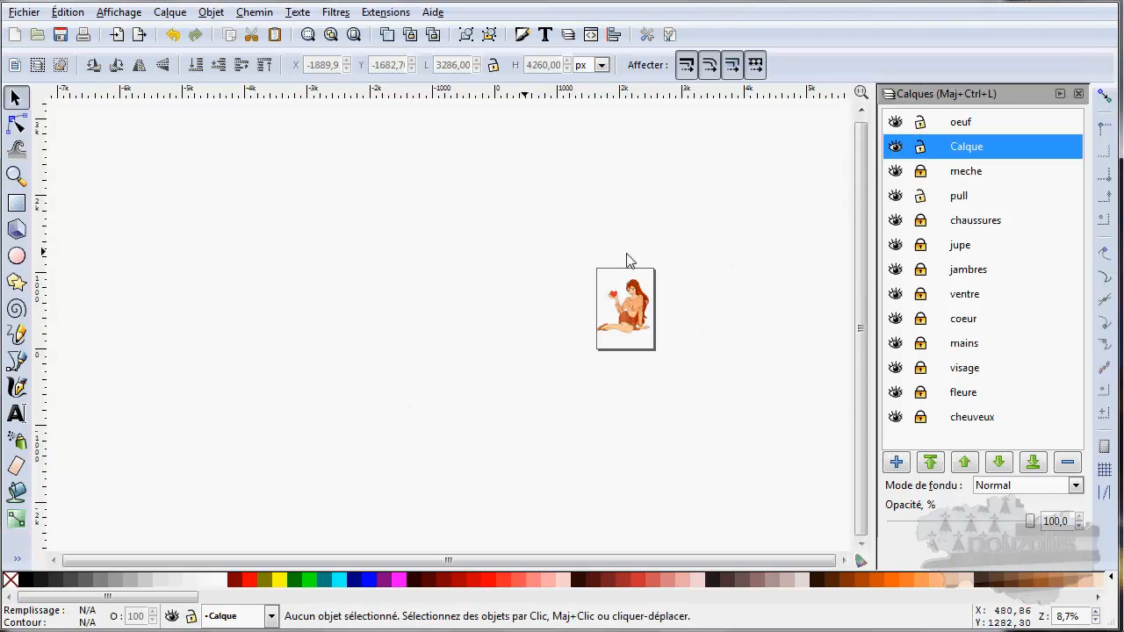
# - Paste the egg image into the Calque layer and move it beside the page to about X -4837, Y -1626 px
pyautogui.rightClick(595, 267)
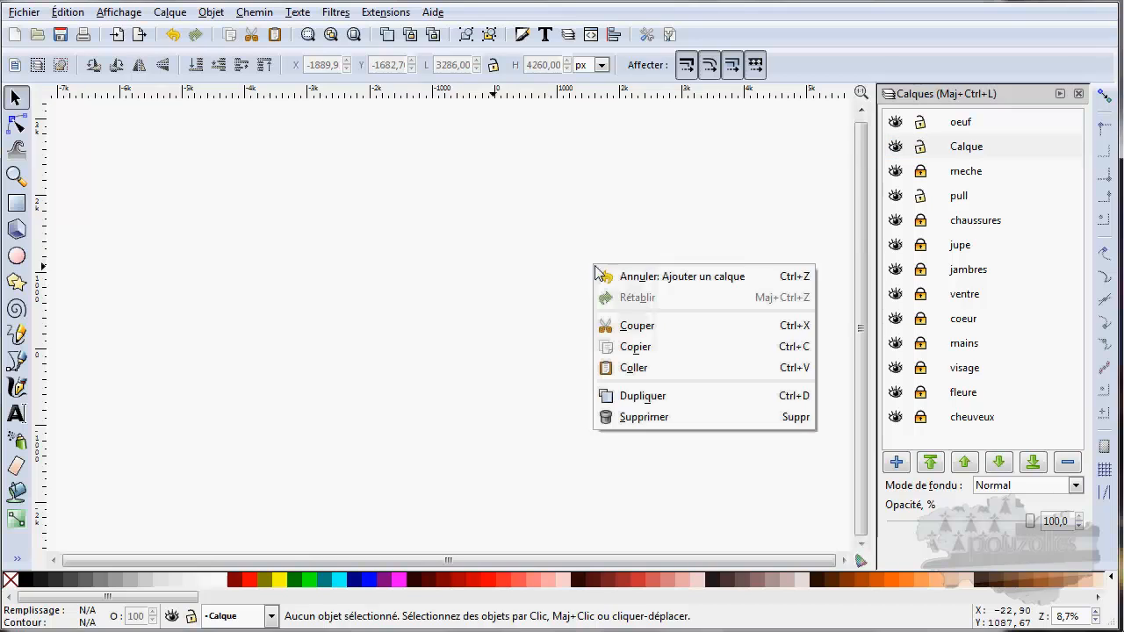
pyautogui.click(633, 368)
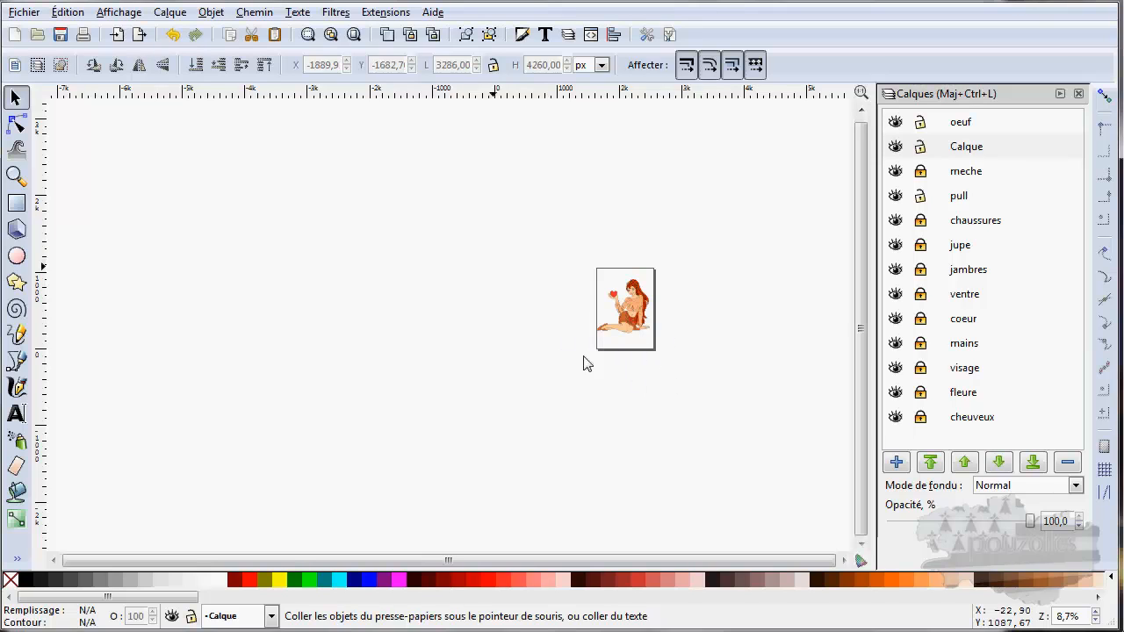
pyautogui.hotkey('ctrl', 'v')
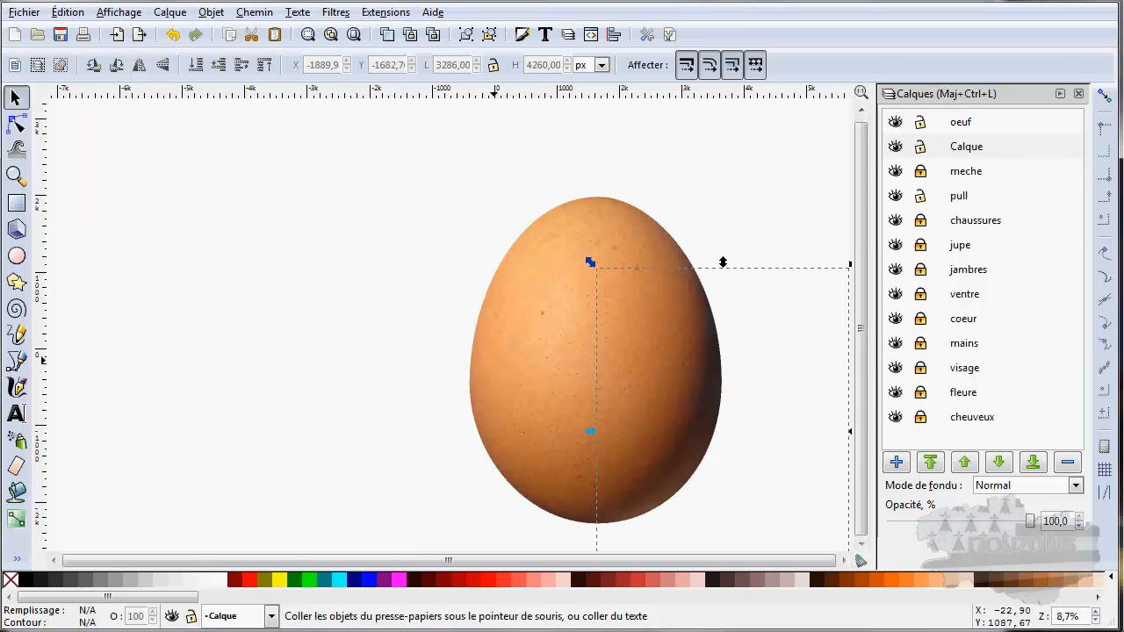
pyautogui.moveTo(589, 364); pyautogui.dragTo(394, 316)
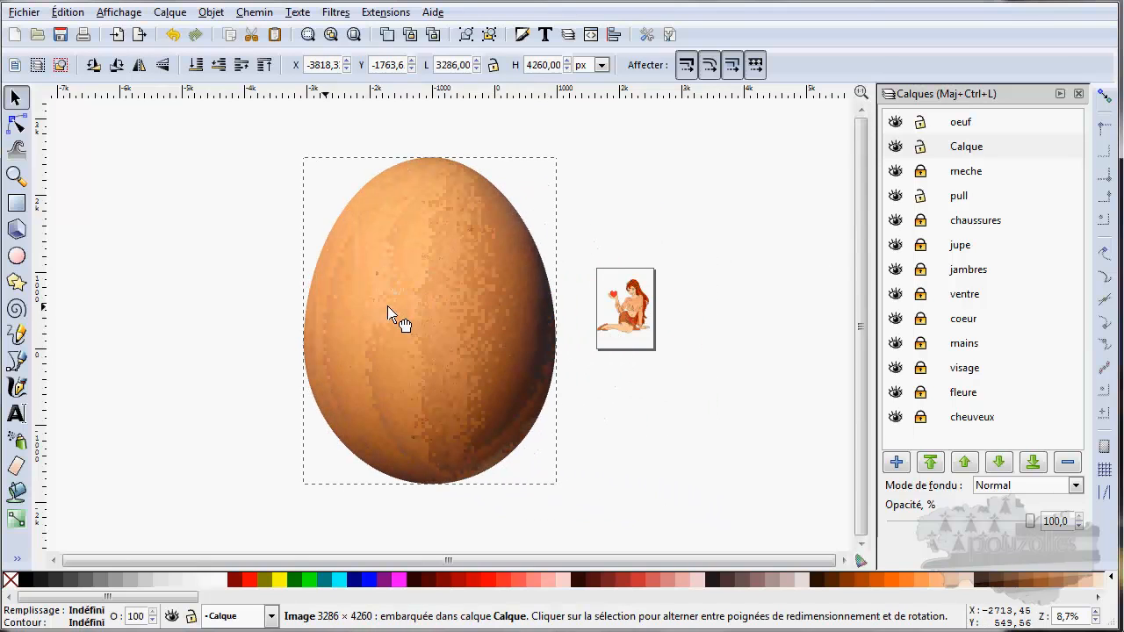
pyautogui.click(895, 146)
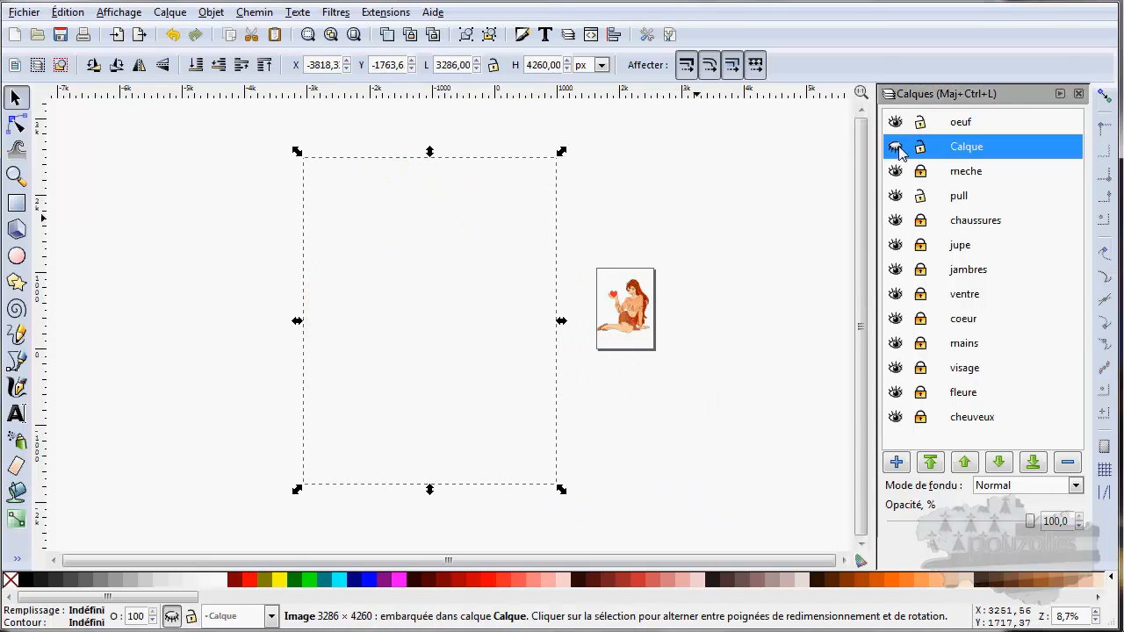
pyautogui.click(896, 147)
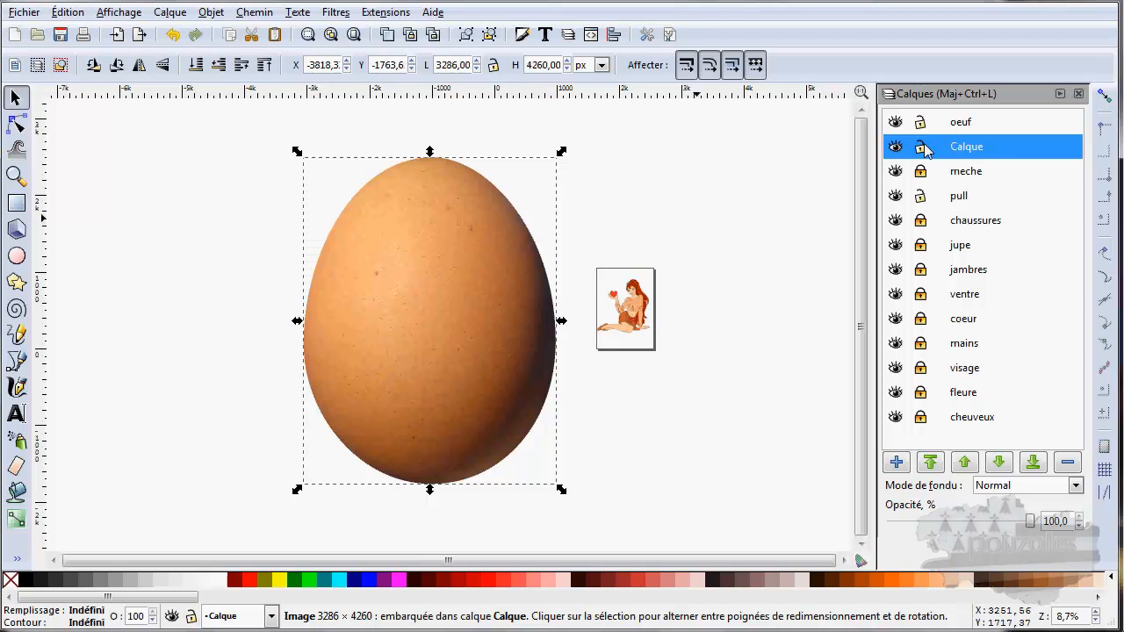
pyautogui.moveTo(525, 279); pyautogui.dragTo(408, 259)
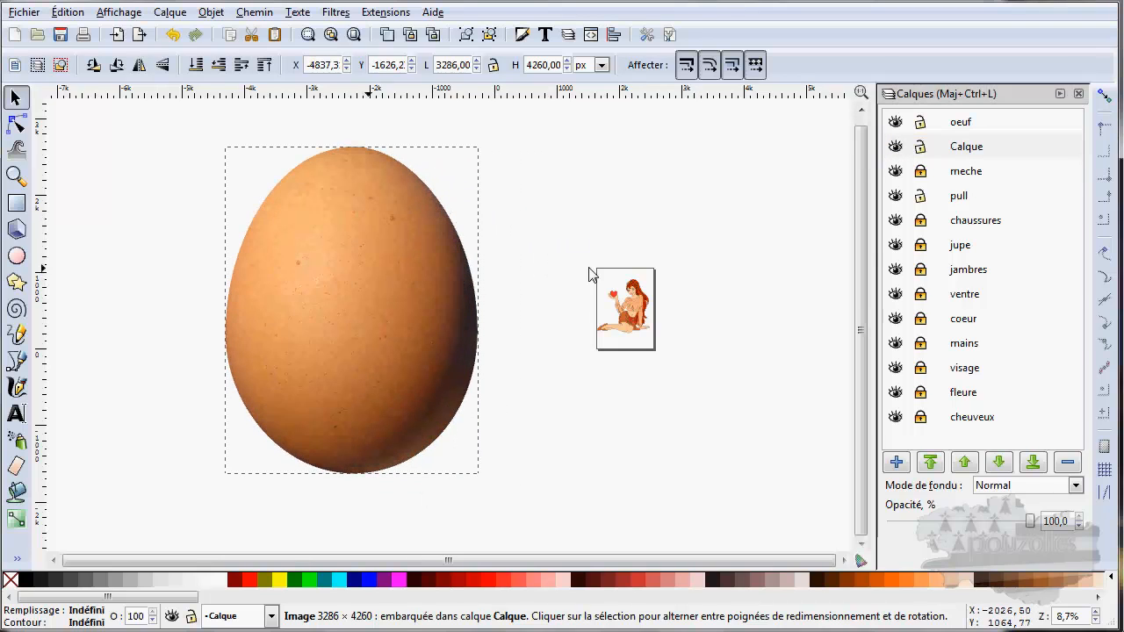
# - Lock the Calque layer and set its opacity to 66.5 %
pyautogui.click(921, 147)
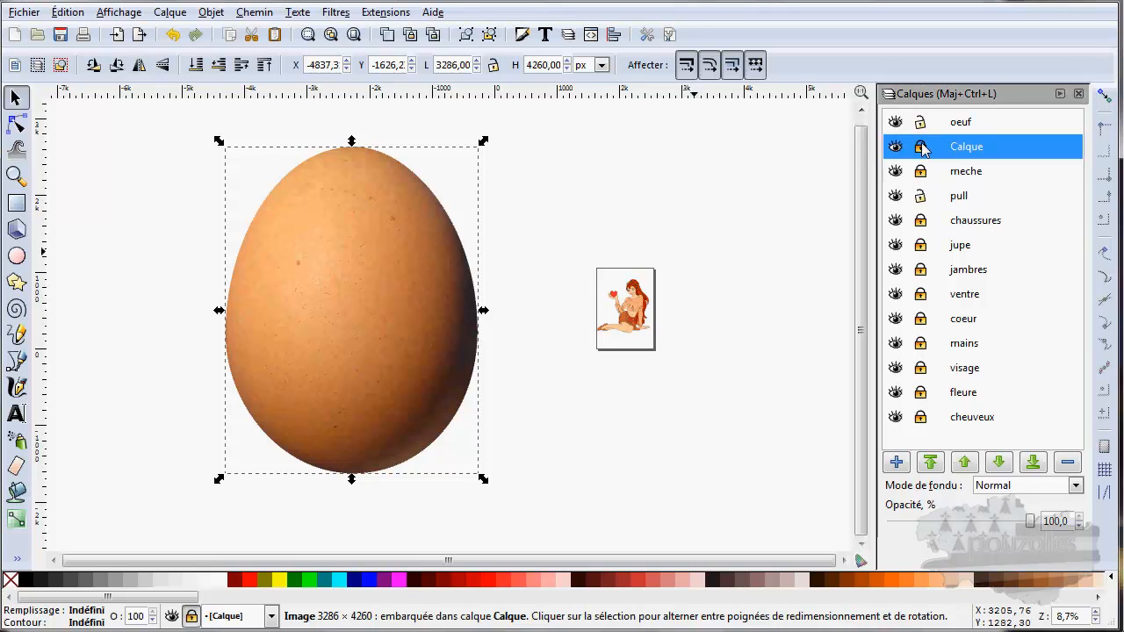
pyautogui.moveTo(1032, 529); pyautogui.dragTo(982, 530)
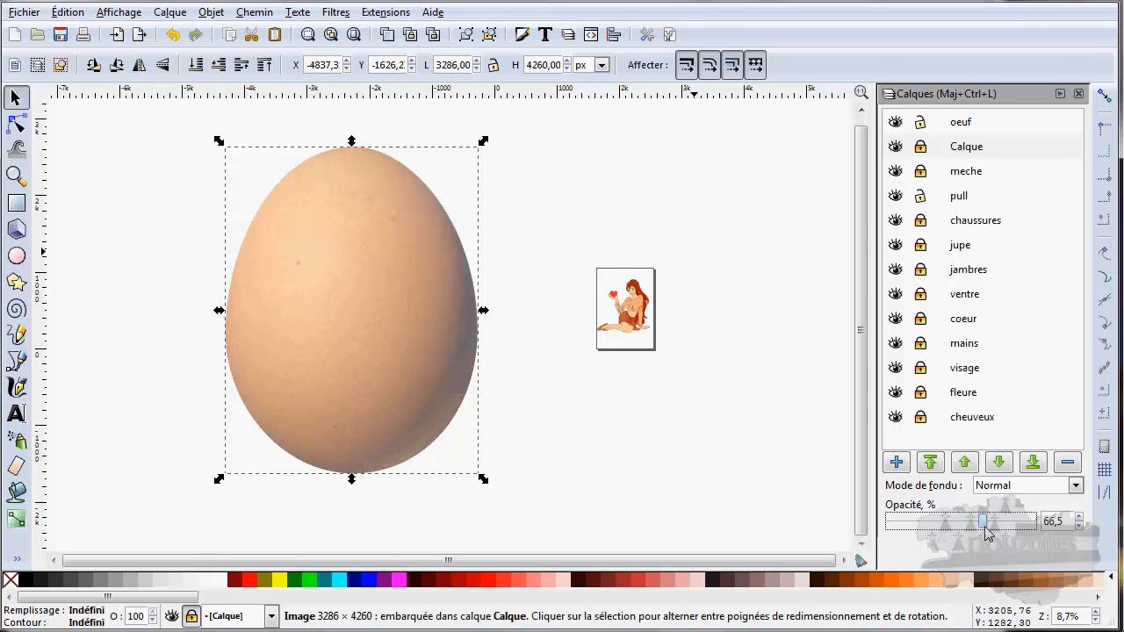
# - Make the oeuf layer the current layer and bring the faded egg to the middle of the canvas
pyautogui.click(944, 129)
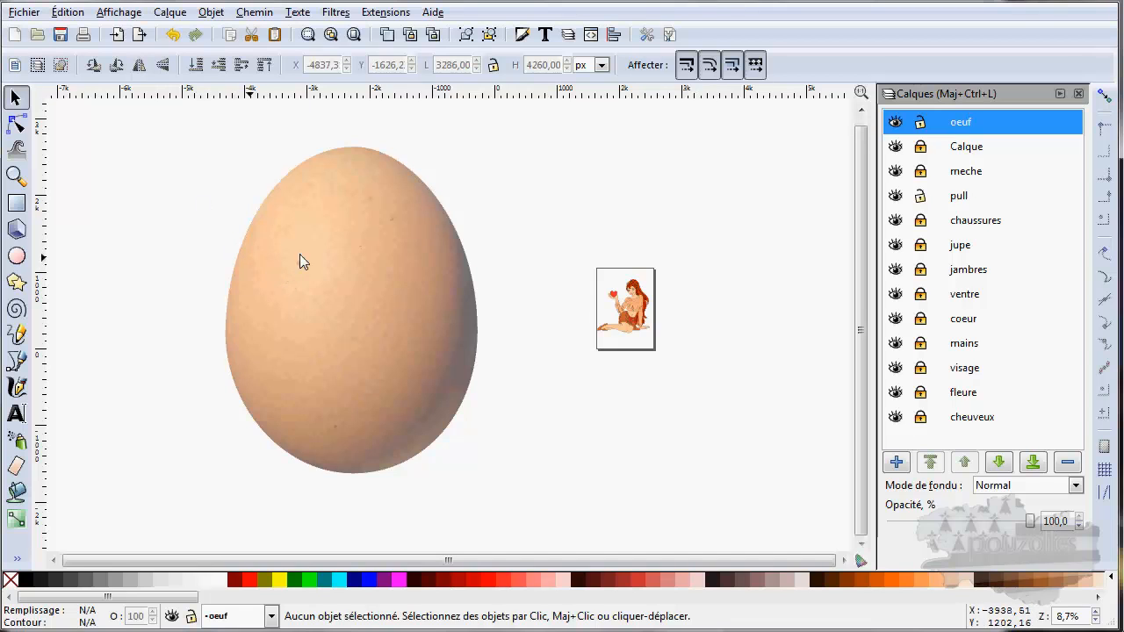
pyautogui.moveTo(304, 293); pyautogui.dragTo(464, 309)
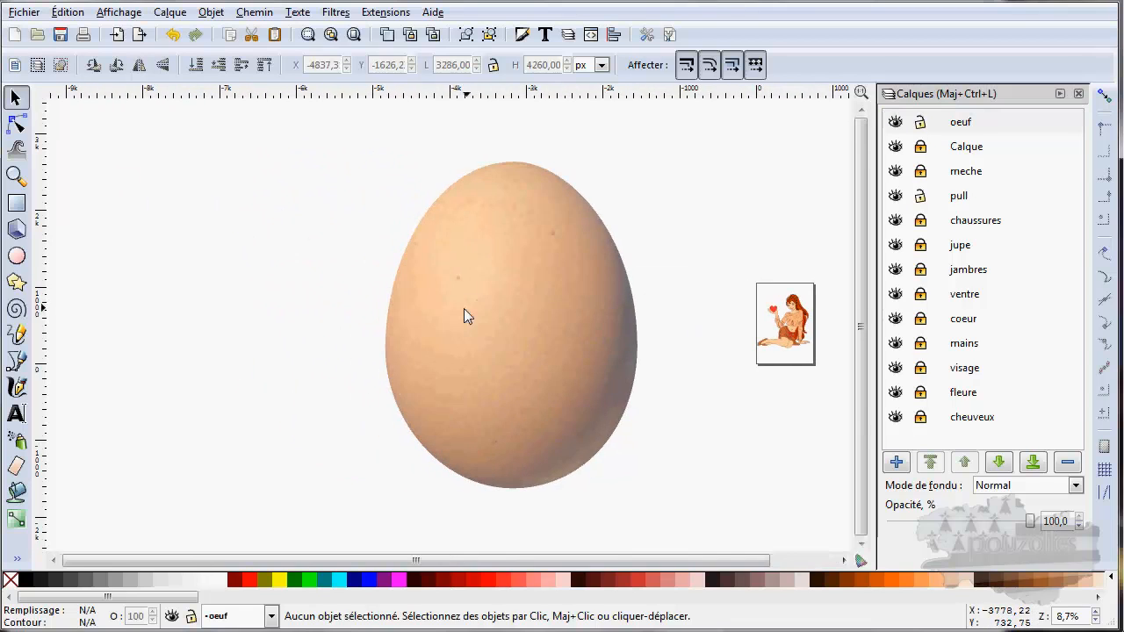
# - Trace the large egg on the oeuf layer with a closed four-node Bézier path about 3288 × 4285 px
pyautogui.scroll(1, 464, 307)
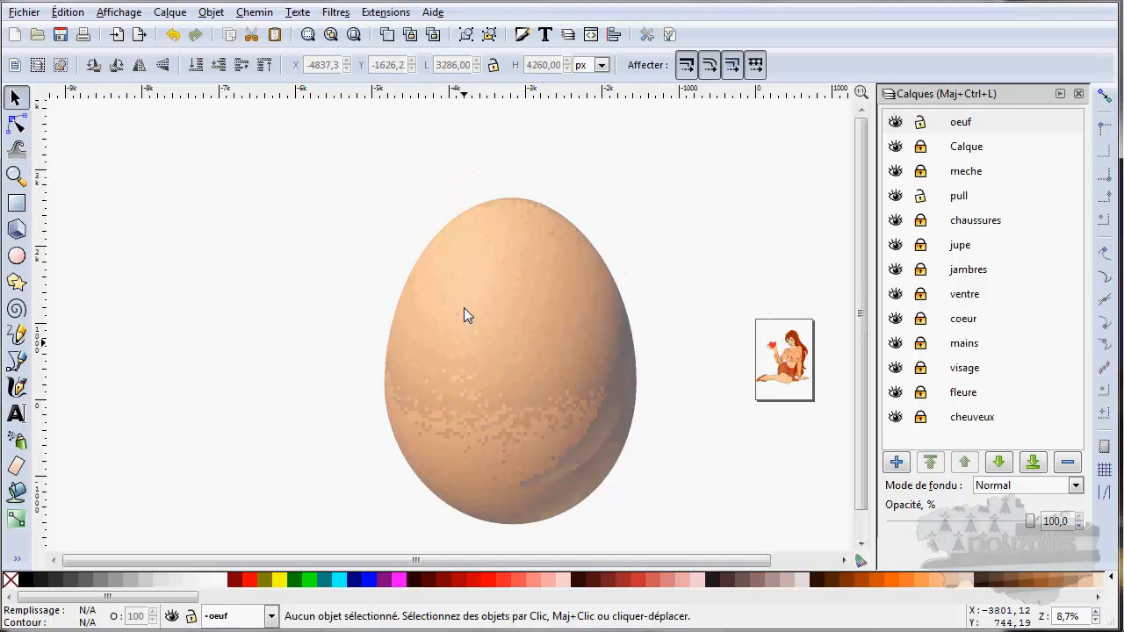
pyautogui.scroll(1, 464, 308)
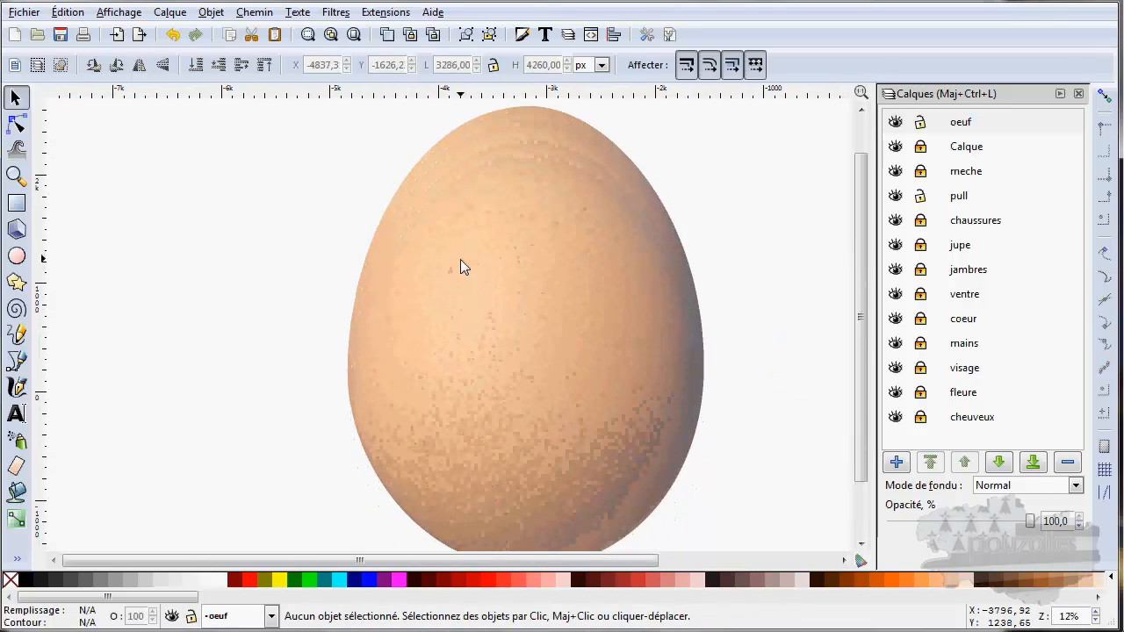
pyautogui.scroll(-1, 460, 259)
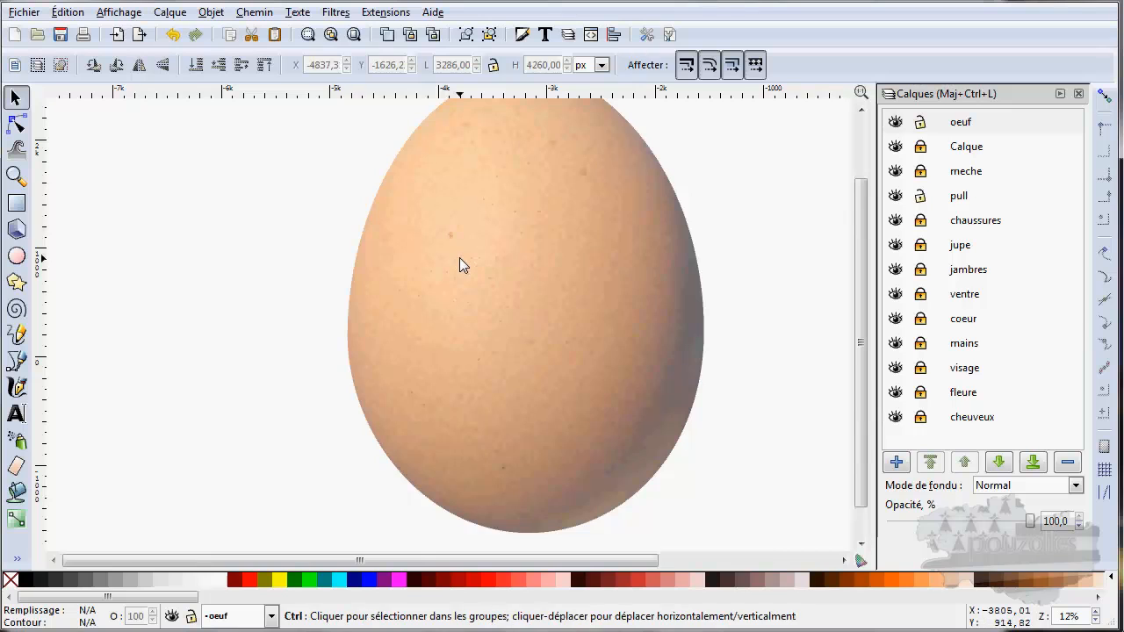
pyautogui.scroll(-1, 459, 257)
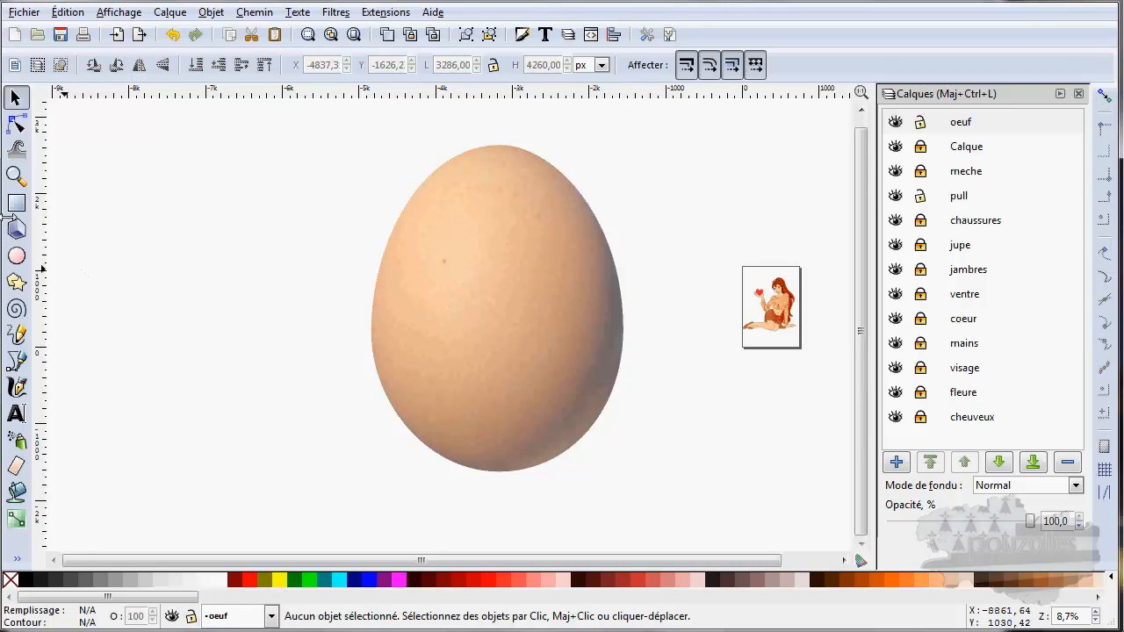
pyautogui.click(18, 361)
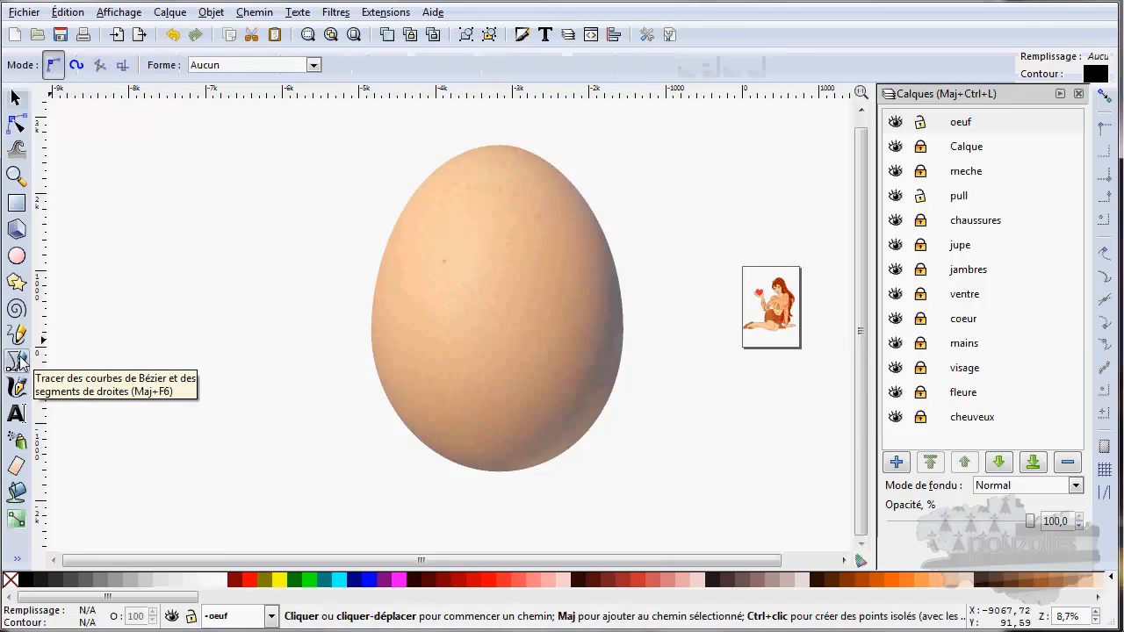
pyautogui.click(498, 147)
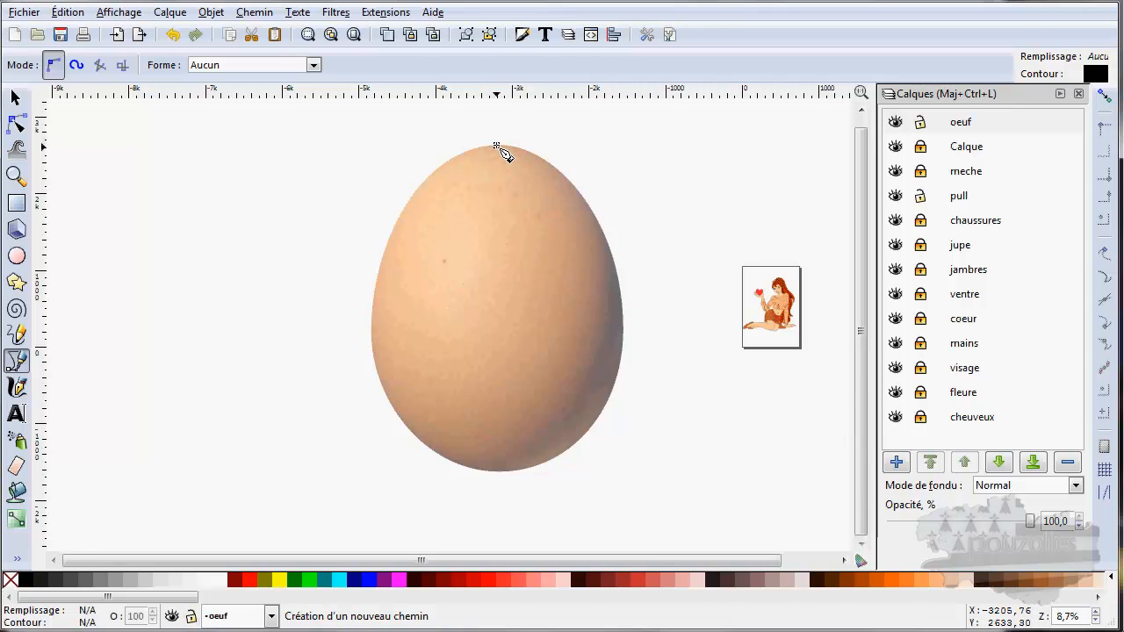
pyautogui.moveTo(497, 147); pyautogui.dragTo(380, 167)
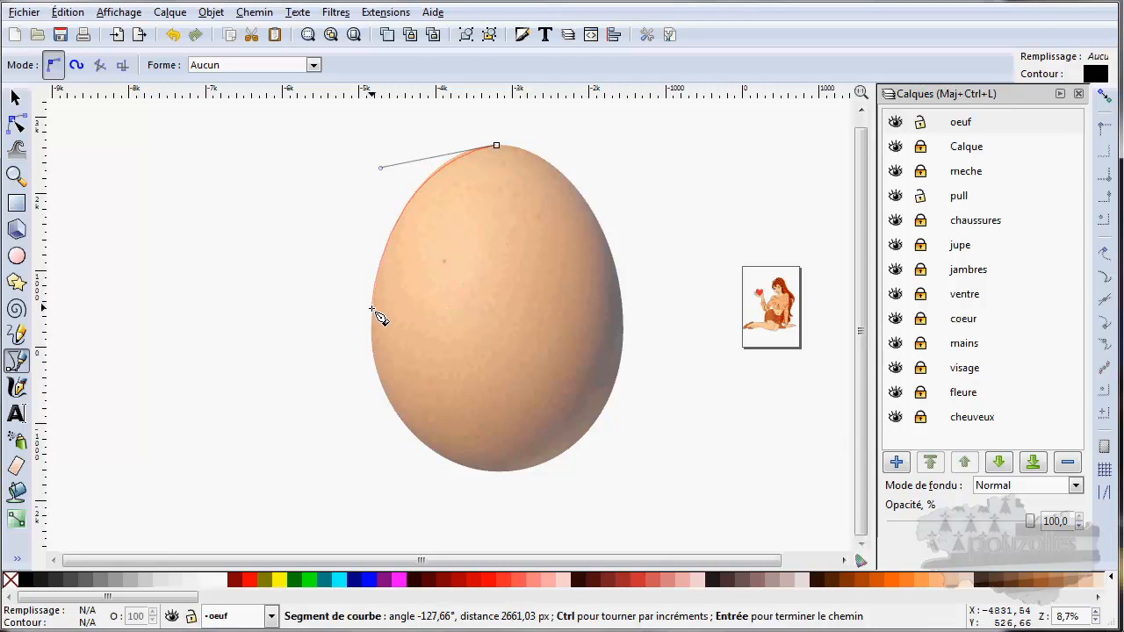
pyautogui.moveTo(371, 313)
pyautogui.mouseDown()
pyautogui.moveTo(369, 344)
pyautogui.moveTo(371, 328)
pyautogui.mouseUp()
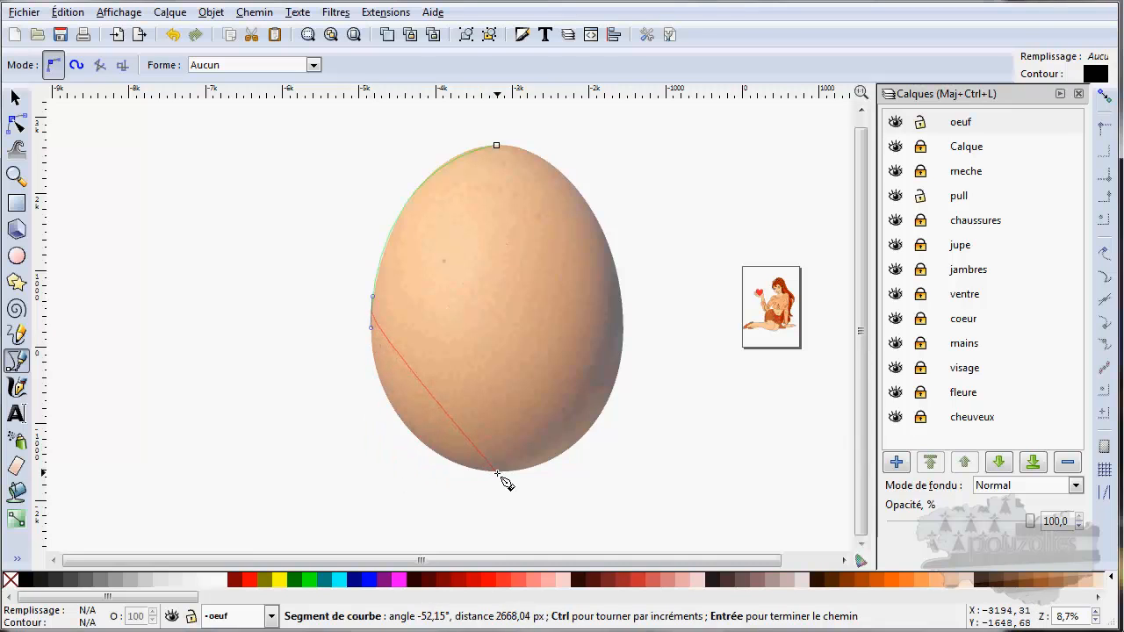
pyautogui.moveTo(499, 474); pyautogui.dragTo(616, 469)
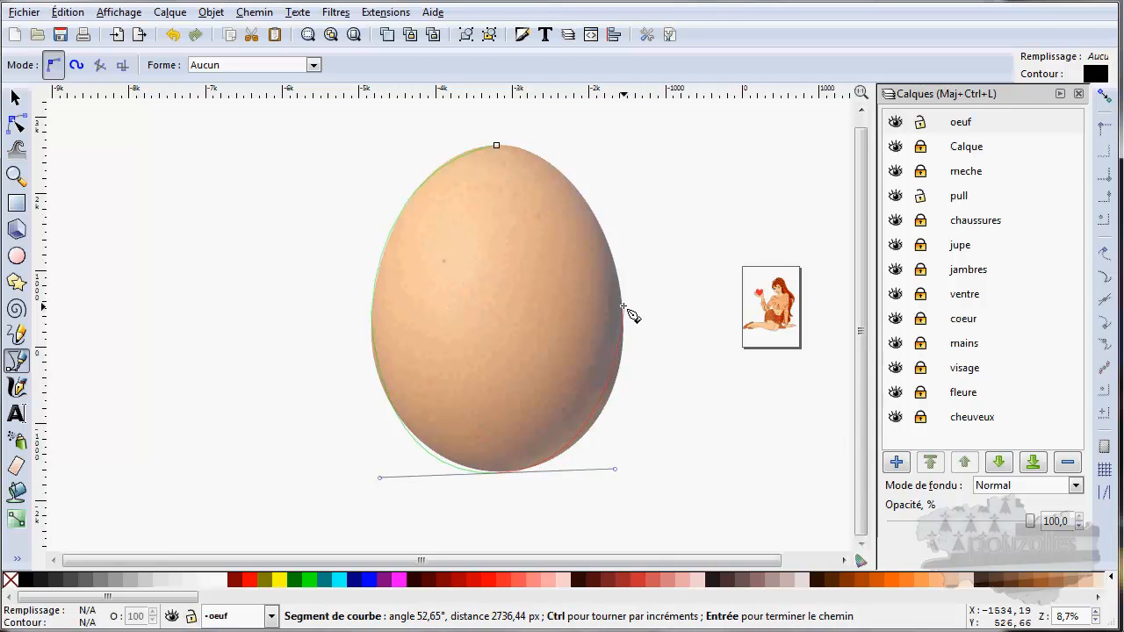
pyautogui.moveTo(624, 309); pyautogui.dragTo(622, 265)
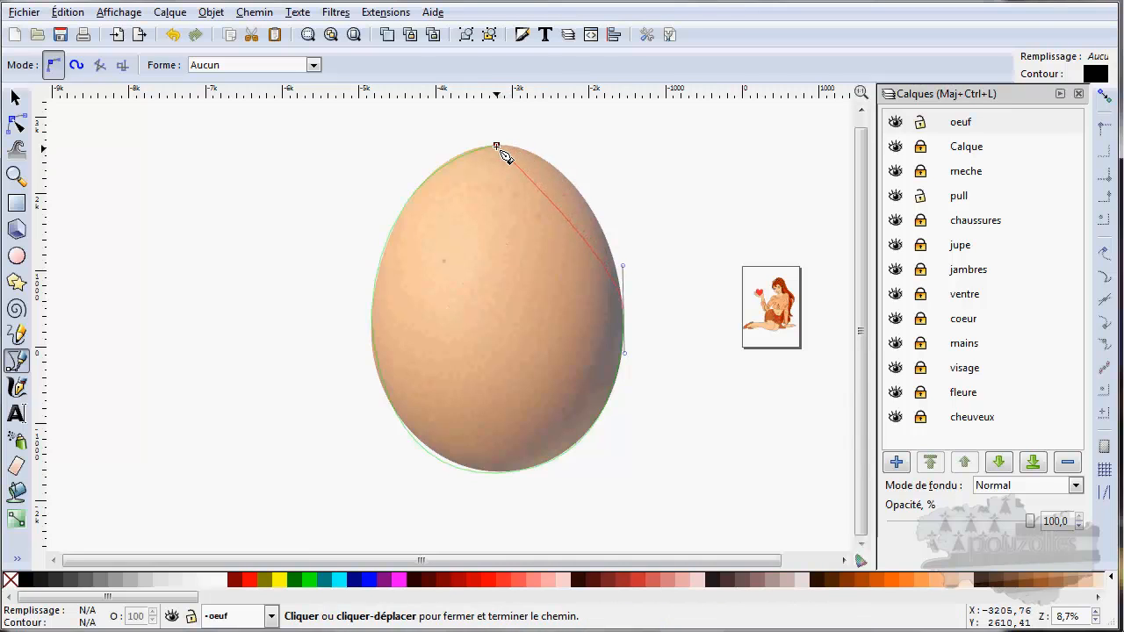
pyautogui.moveTo(496, 147); pyautogui.dragTo(424, 155)
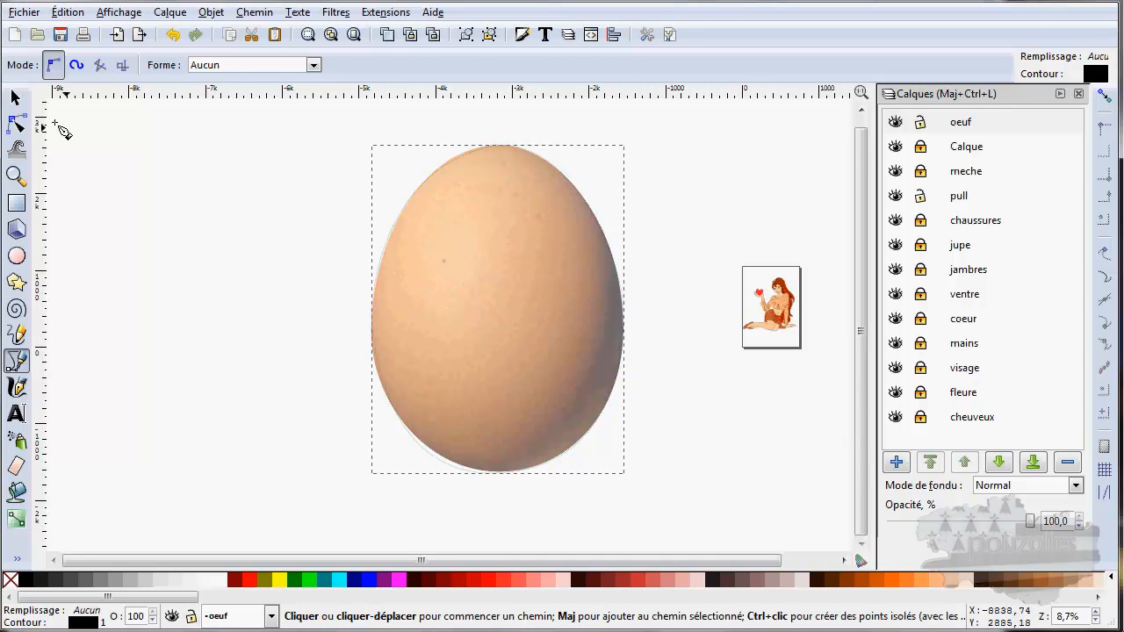
pyautogui.click(15, 97)
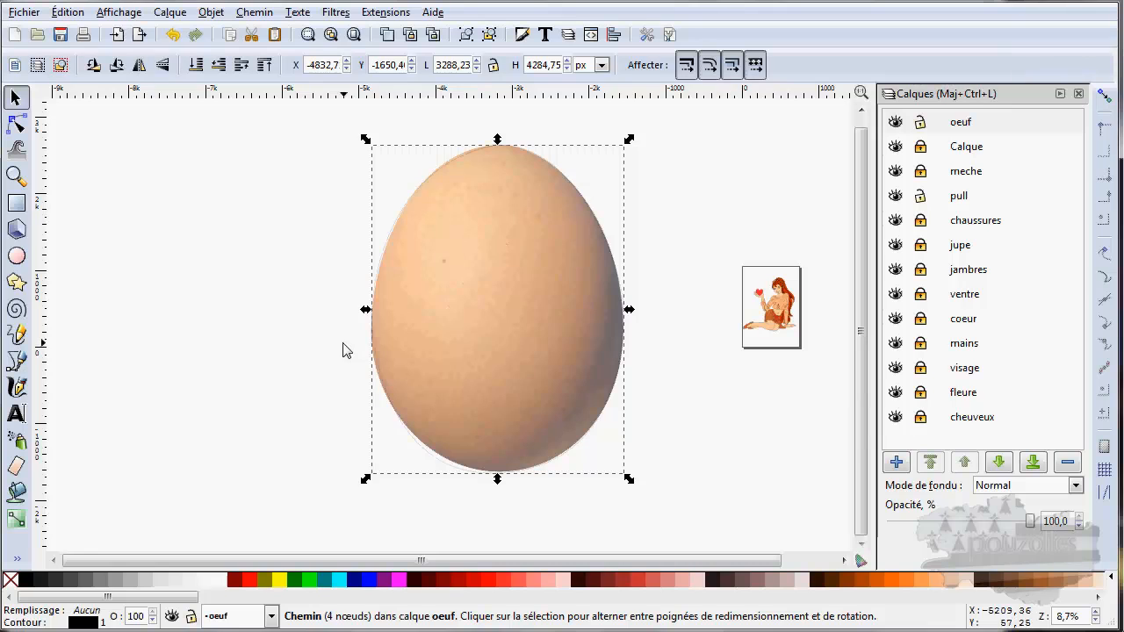
pyautogui.press('Escape')
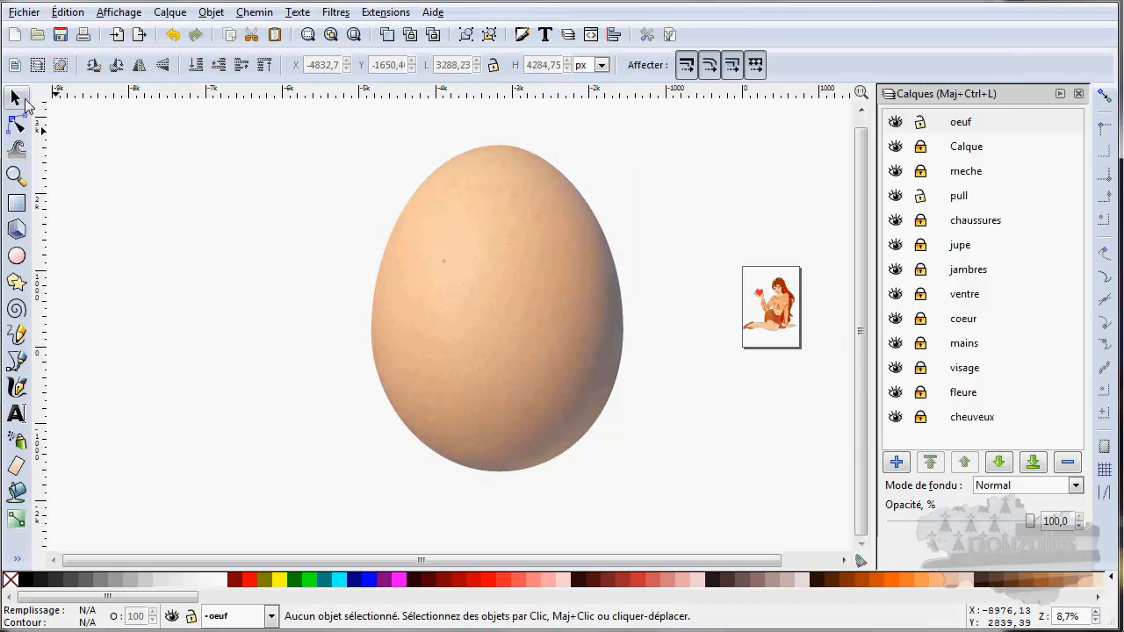
# - Unlock the Calque layer, shrink the egg image to about 469 × 608 px and move it to about X -2582, Y 114 px
pyautogui.click(922, 147)
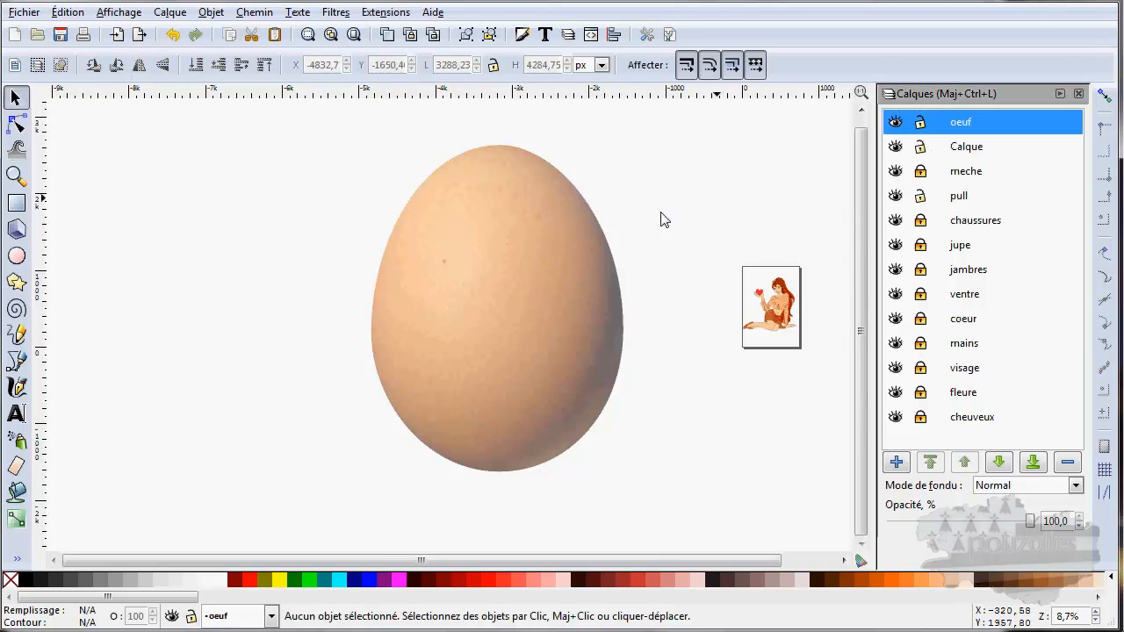
pyautogui.click(522, 283)
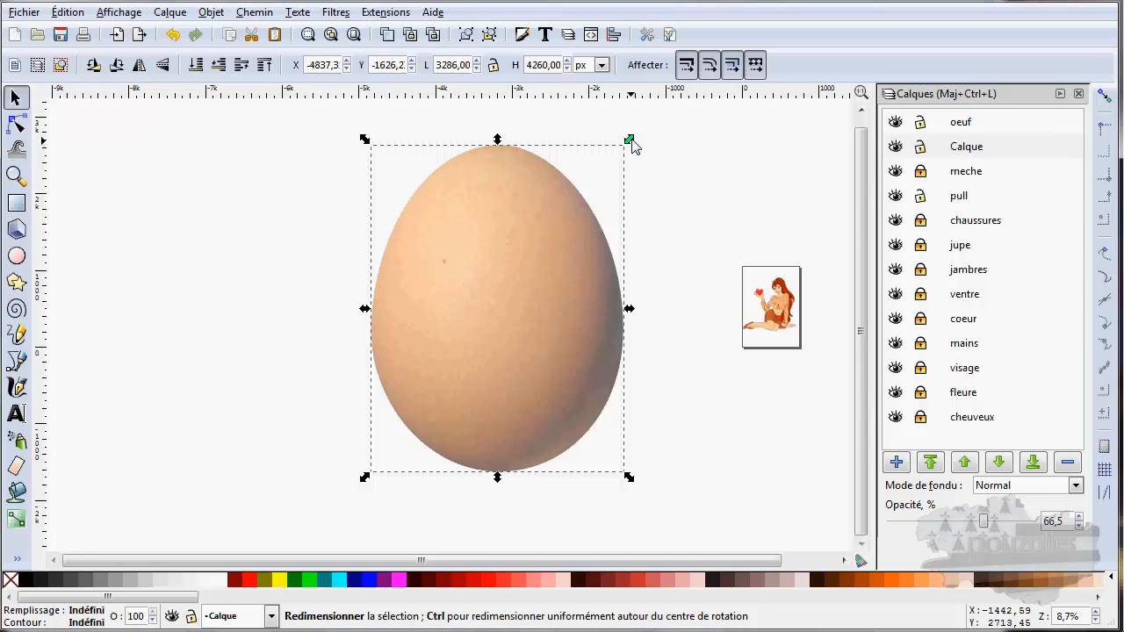
pyautogui.moveTo(627, 151); pyautogui.dragTo(474, 426)
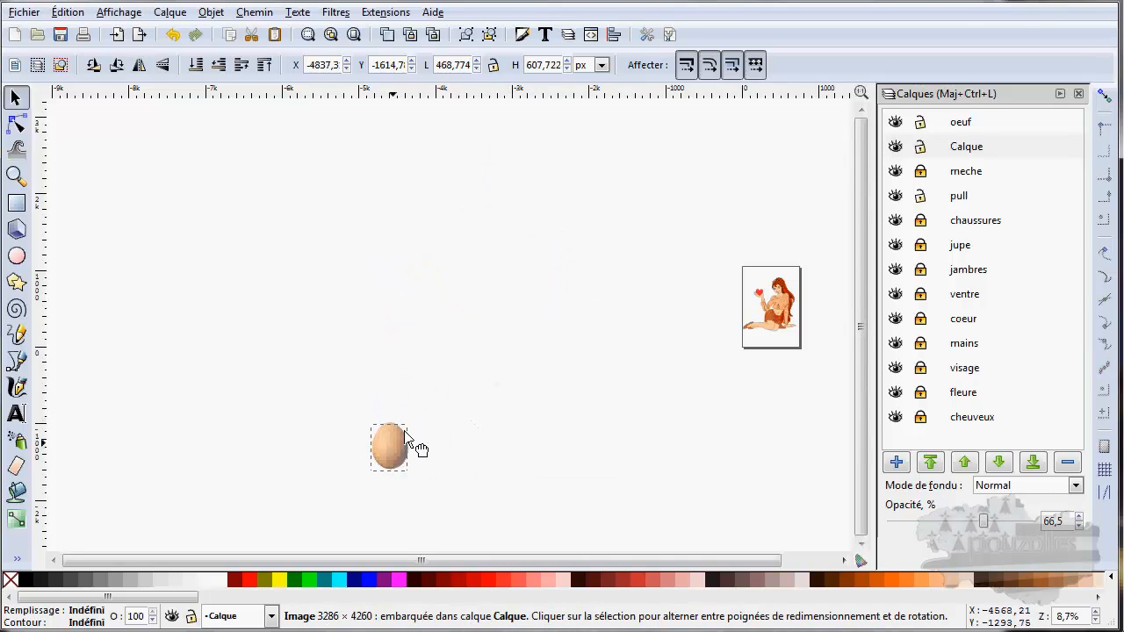
pyautogui.moveTo(406, 435); pyautogui.dragTo(565, 316)
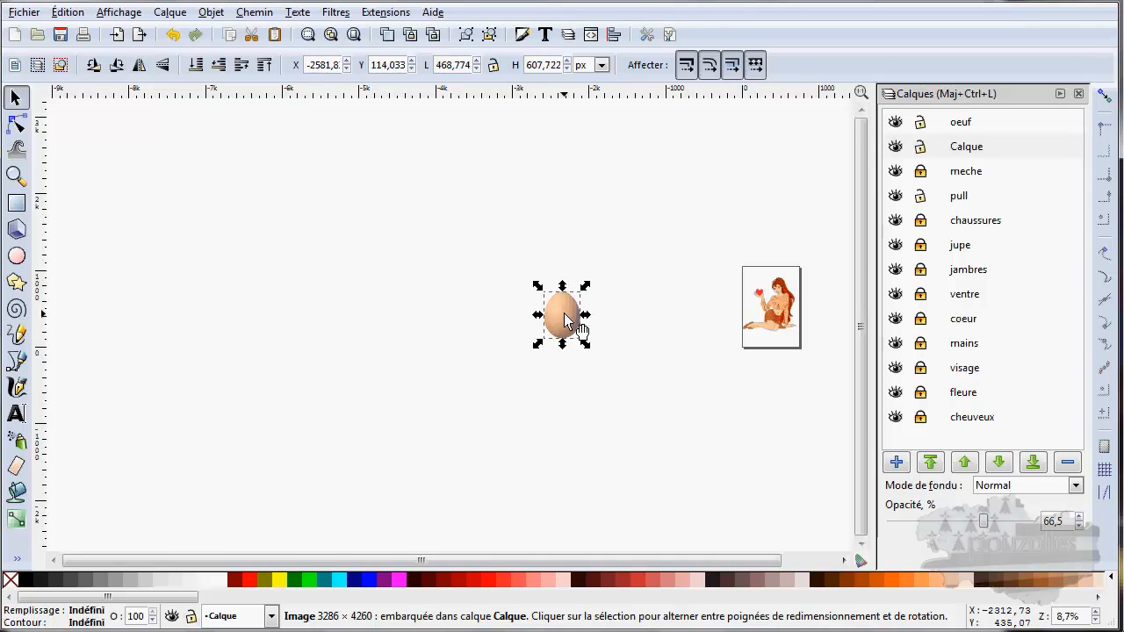
pyautogui.scroll(5, 566, 318)
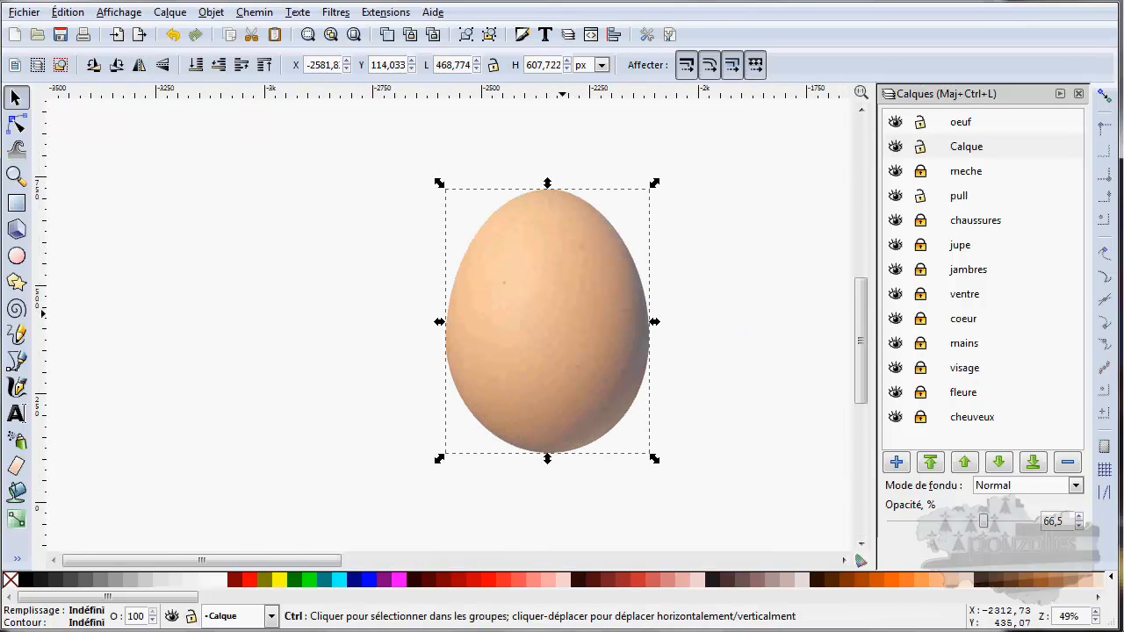
pyautogui.scroll(1, 565, 318)
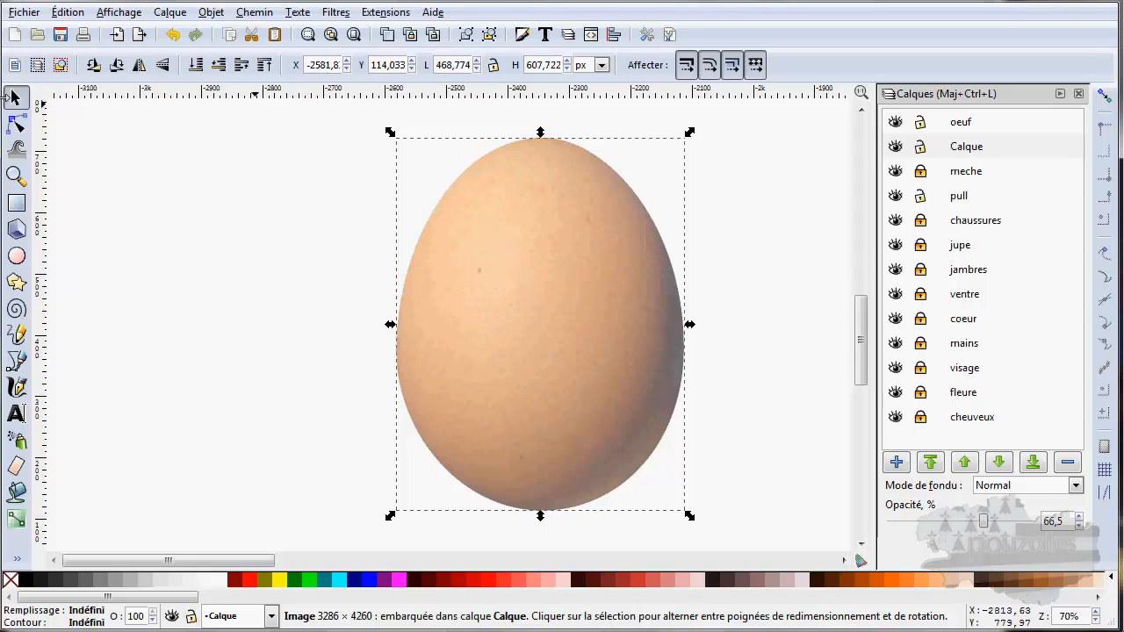
# - Trace the resized egg with a closed four-node Bézier path, making oeuf the current layer for it
pyautogui.click(16, 360)
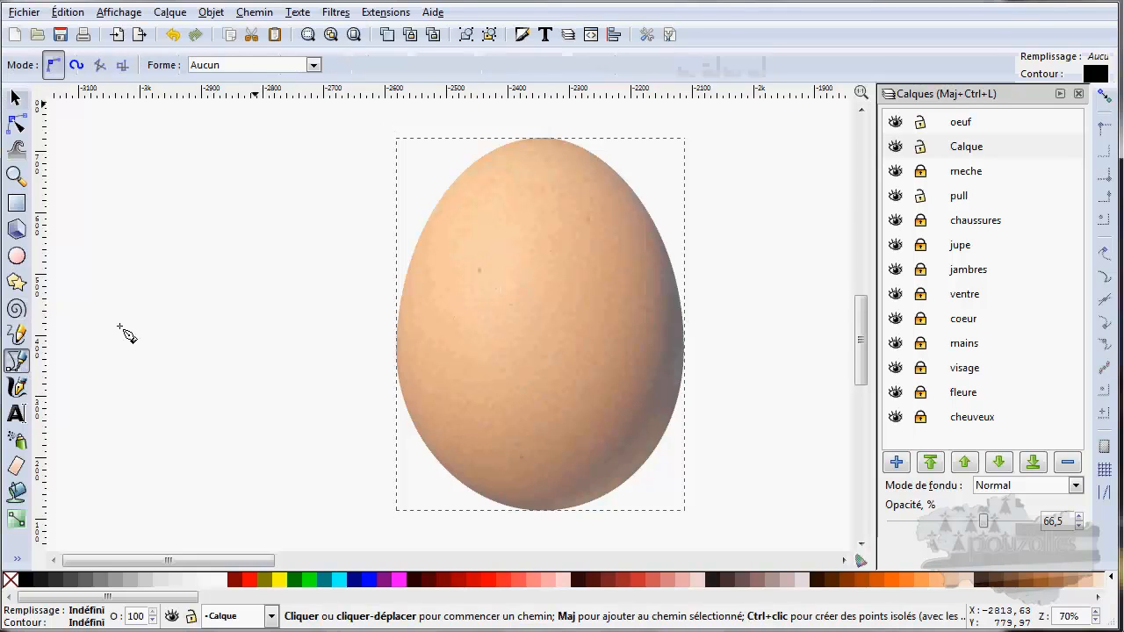
pyautogui.click(543, 138)
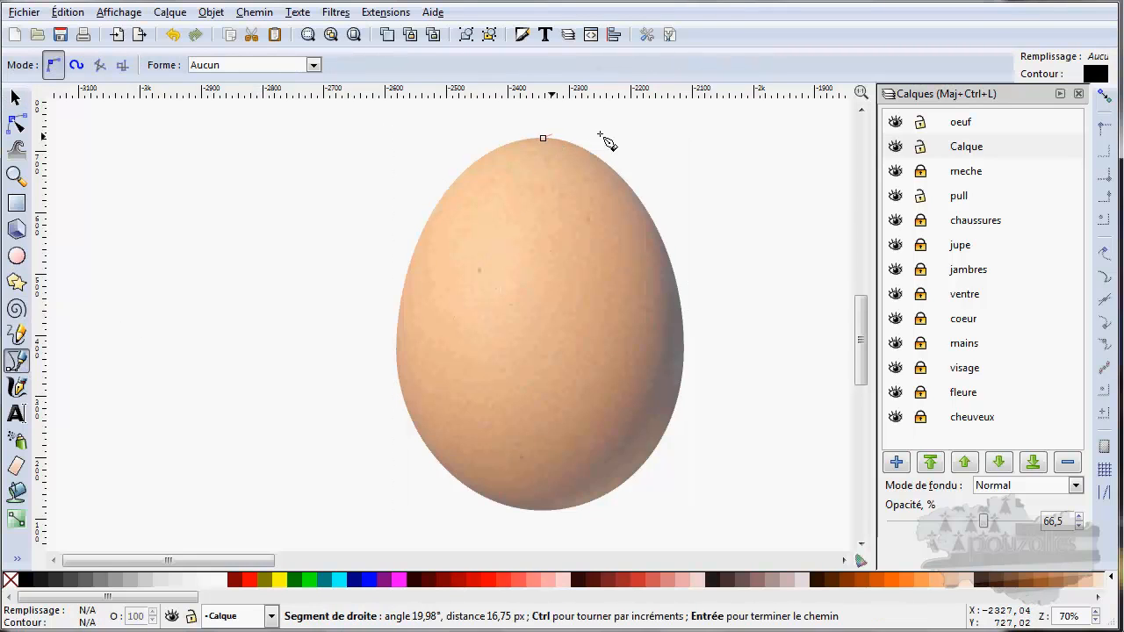
pyautogui.click(943, 121)
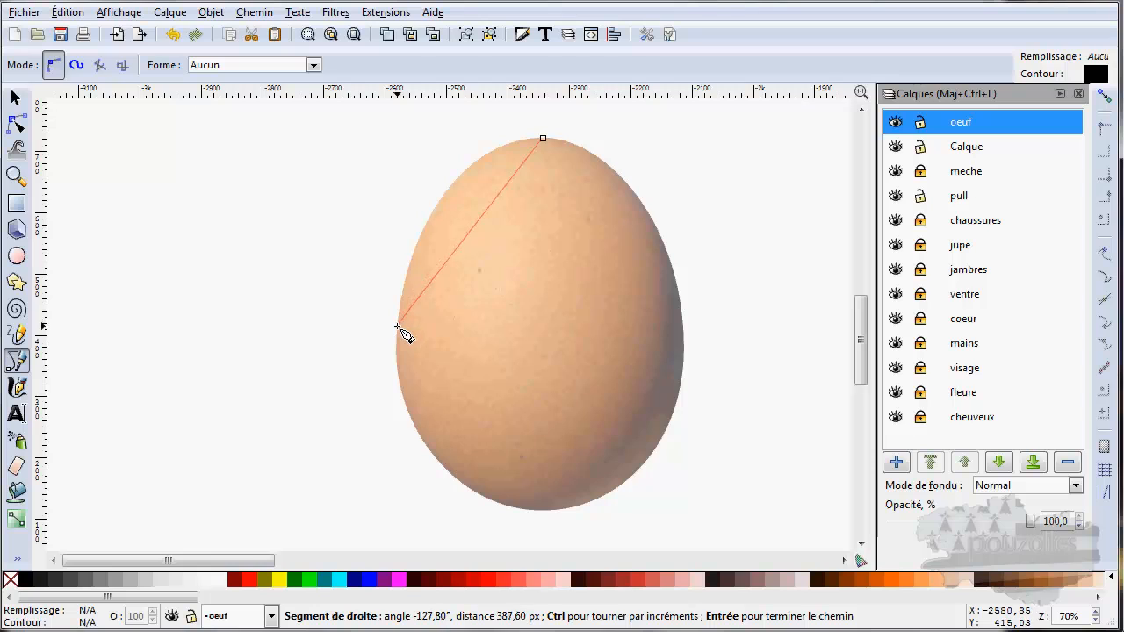
pyautogui.moveTo(398, 328); pyautogui.dragTo(380, 510)
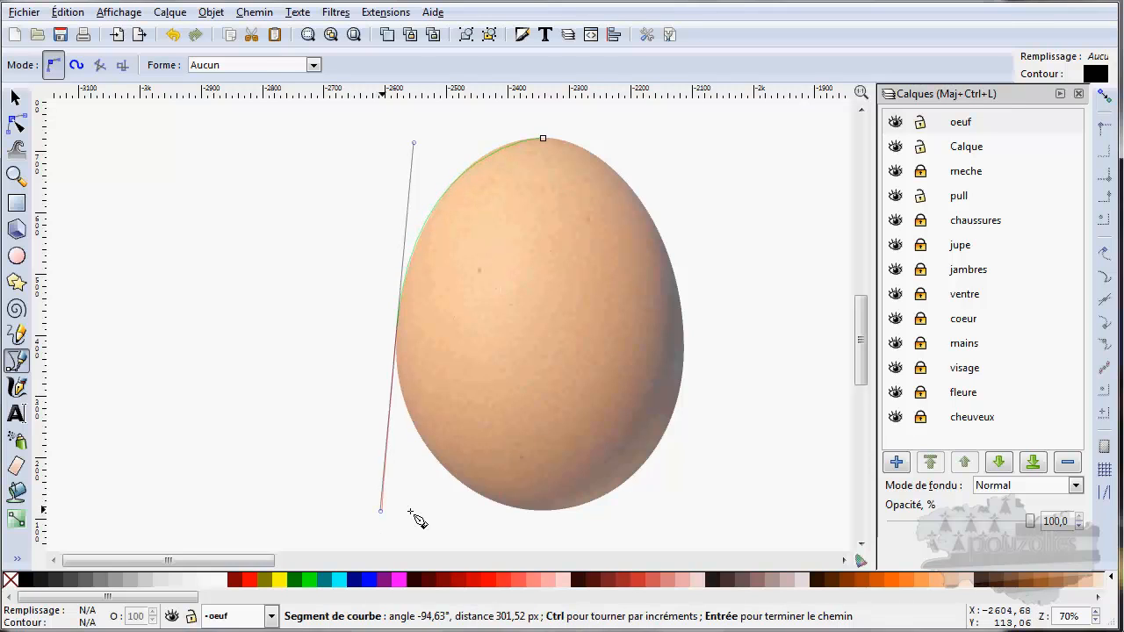
pyautogui.click(543, 509)
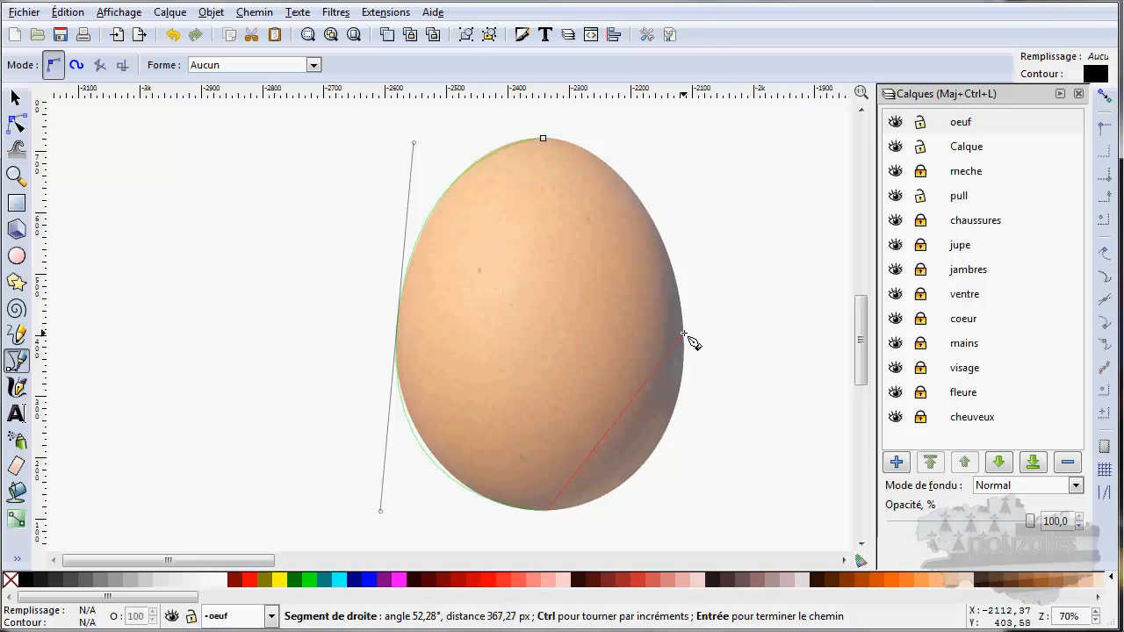
pyautogui.moveTo(686, 337); pyautogui.dragTo(687, 155)
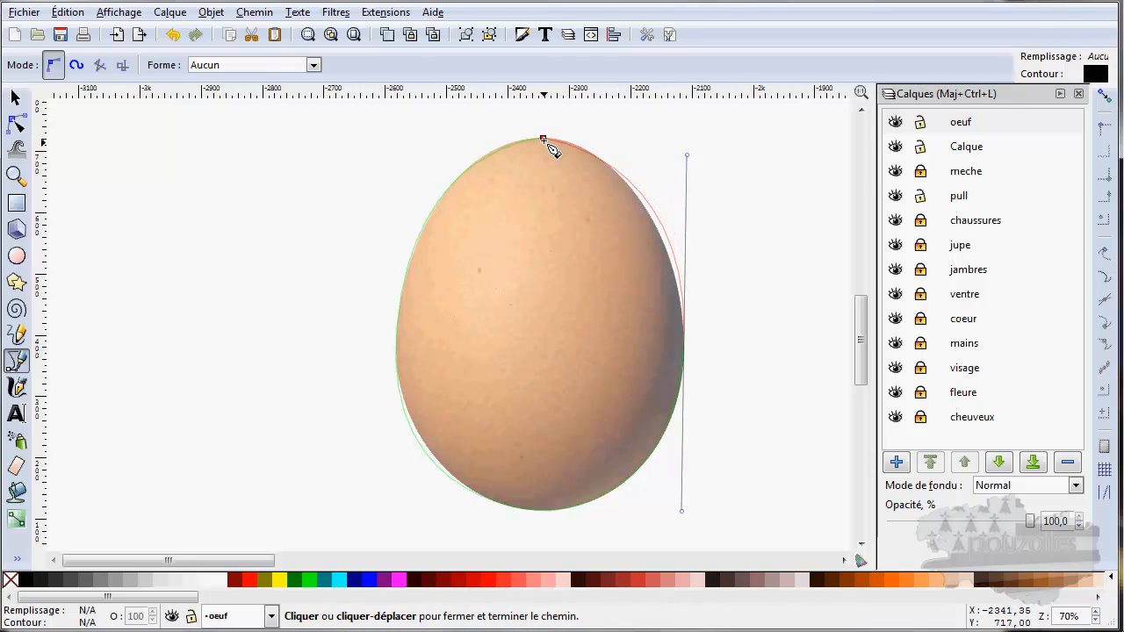
pyautogui.click(543, 139)
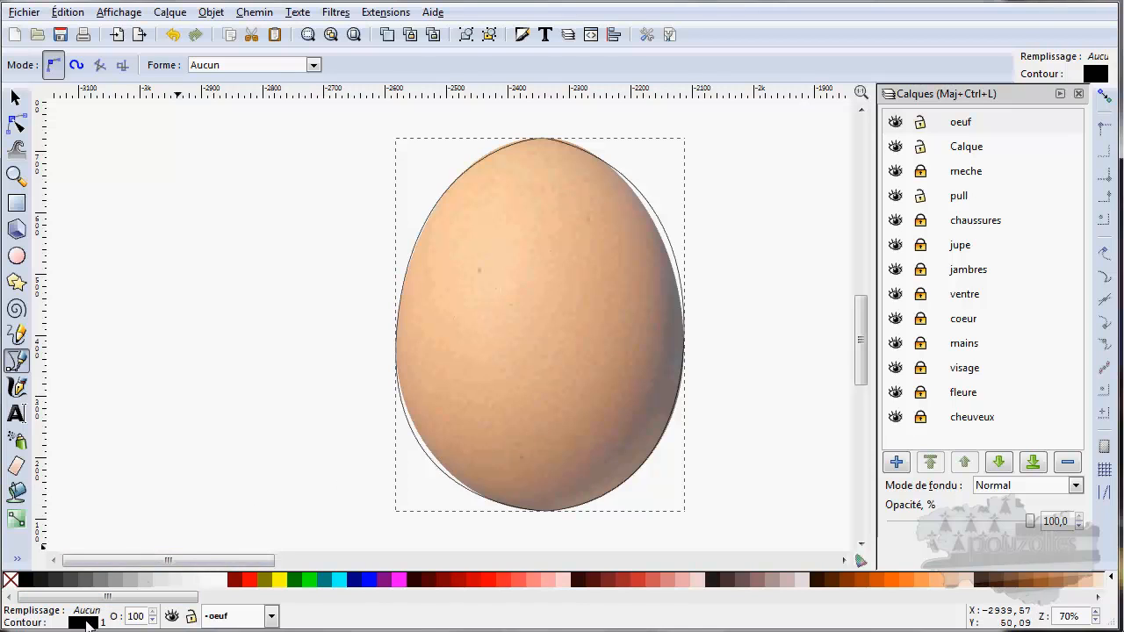
# - Give the egg path a 1.5 px stroke in flat green, RGB 31, 241, 0
pyautogui.hotkey('ctrl', 'shift', 'f')
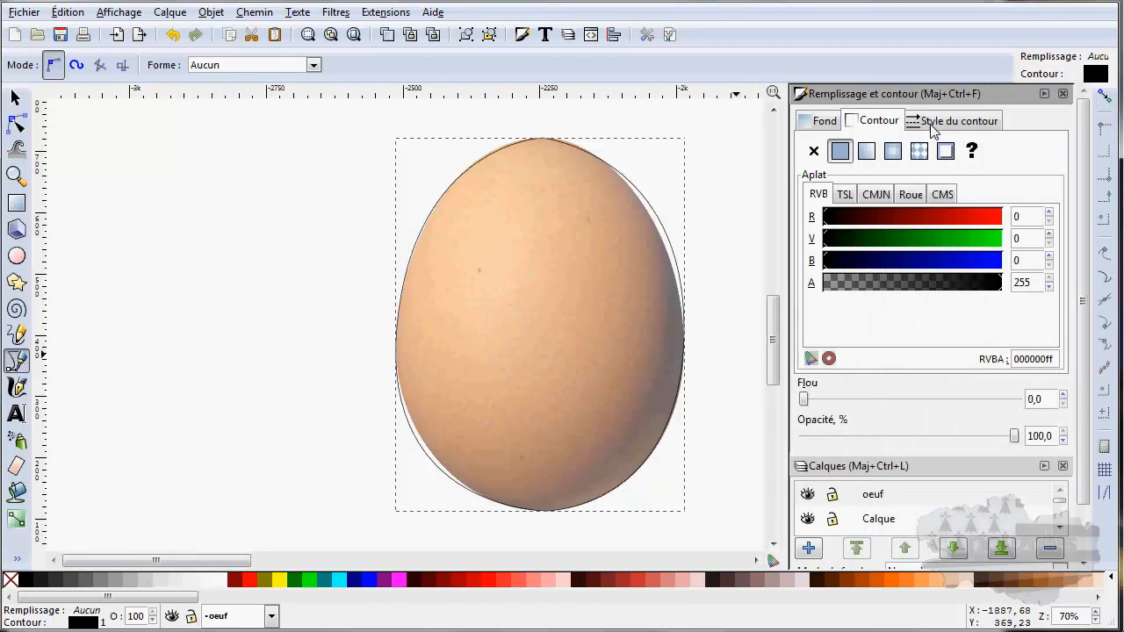
pyautogui.click(946, 124)
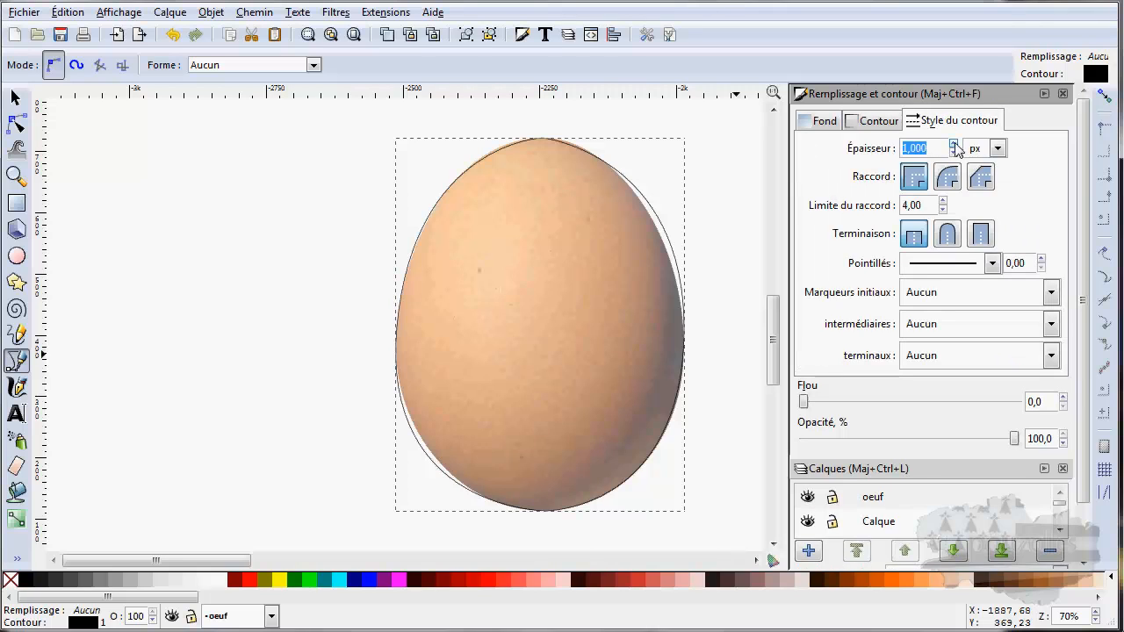
pyautogui.click(954, 145)
pyautogui.click(954, 145)
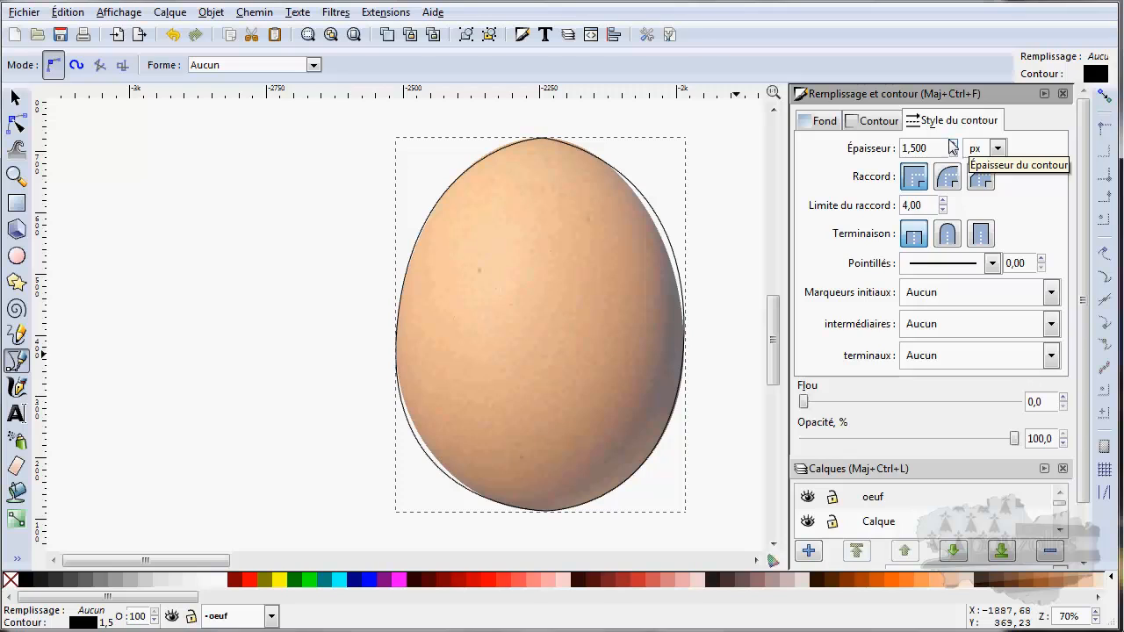
pyautogui.click(894, 125)
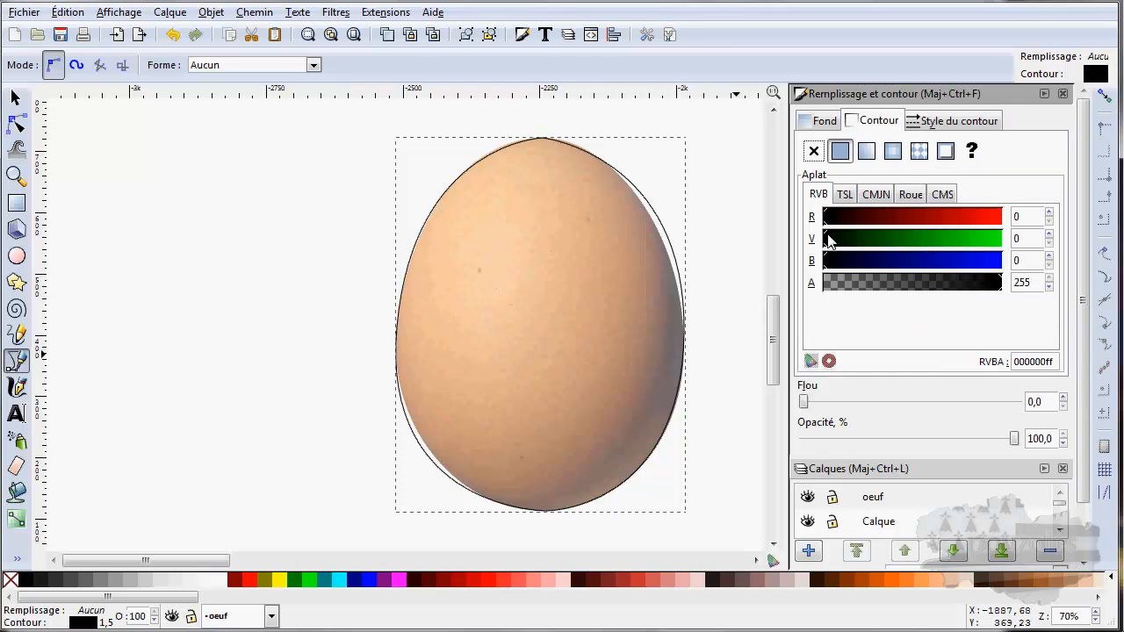
pyautogui.moveTo(827, 219); pyautogui.dragTo(996, 226)
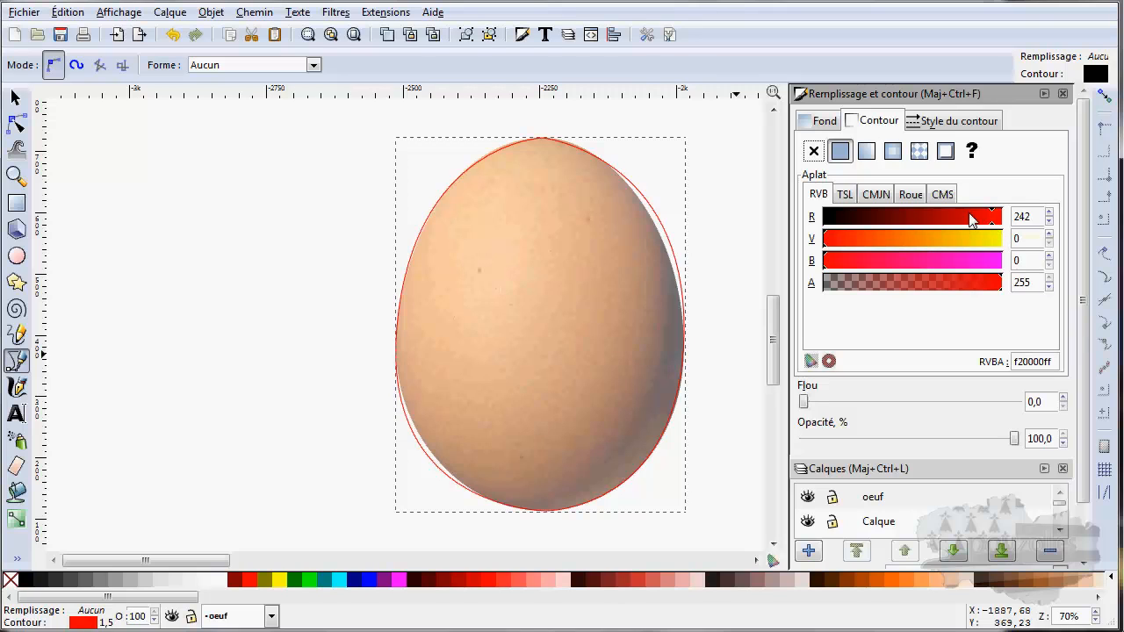
pyautogui.moveTo(994, 215)
pyautogui.mouseDown()
pyautogui.moveTo(845, 221)
pyautogui.moveTo(995, 251)
pyautogui.mouseUp()
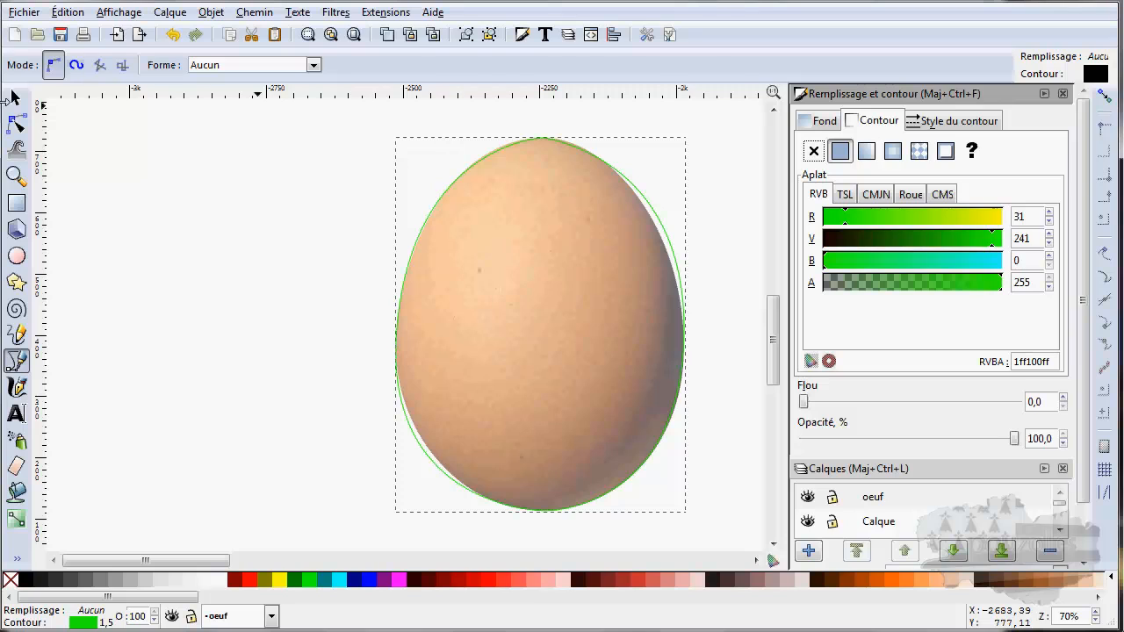
# - Try to fit the green path by reshaping the side nodes' handles and moving the top node to about X -2349.9, Y 724.2 px
pyautogui.click(16, 124)
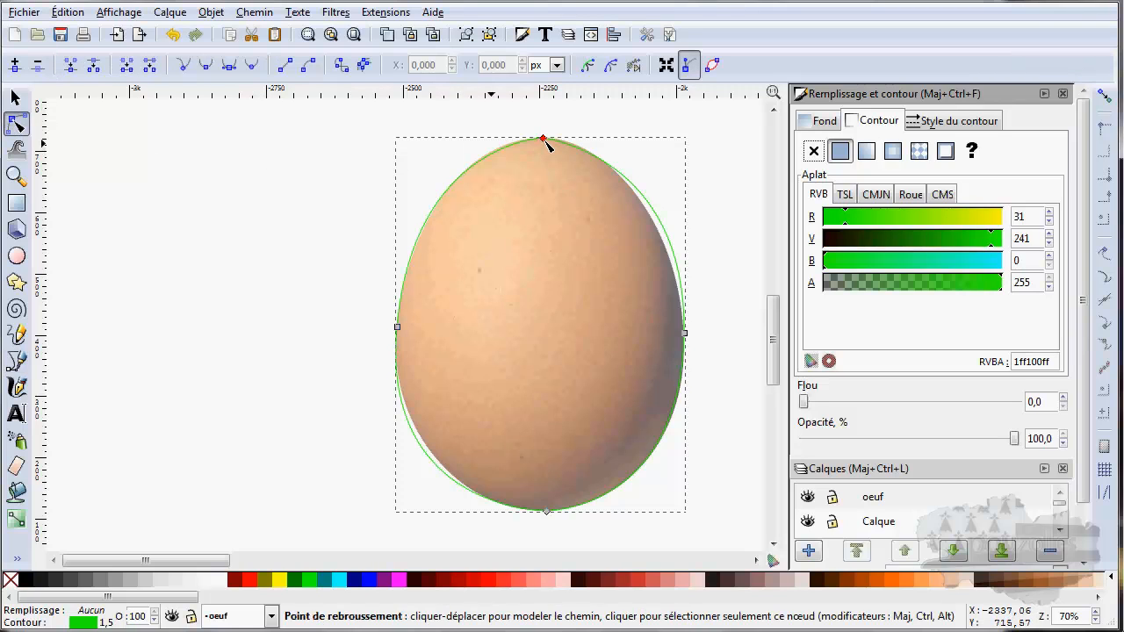
pyautogui.click(545, 139)
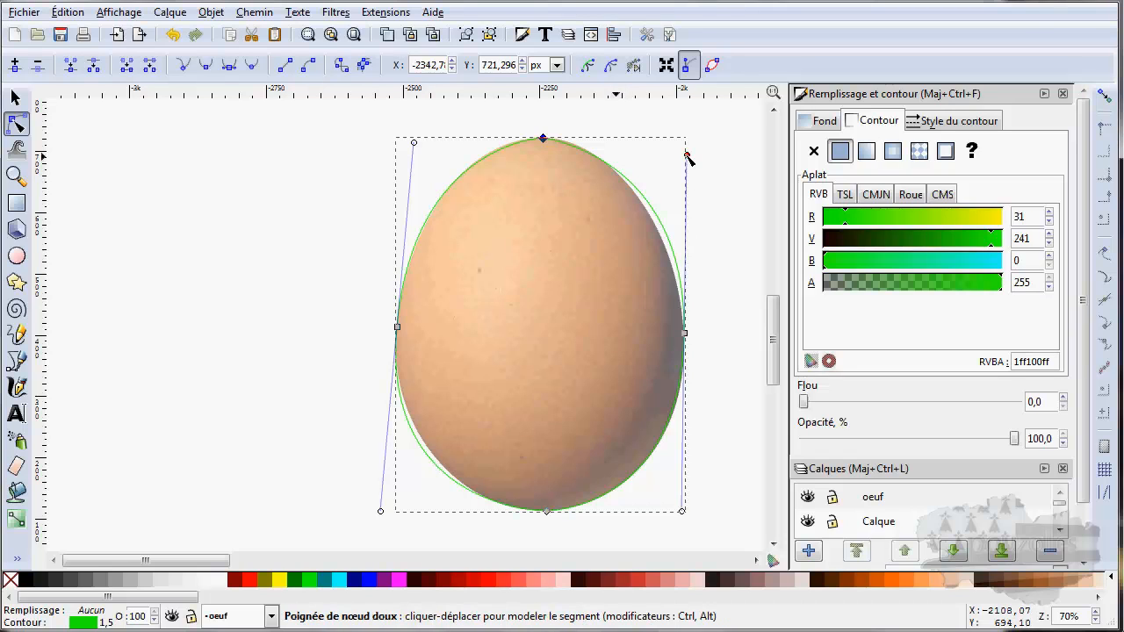
pyautogui.moveTo(686, 157)
pyautogui.mouseDown()
pyautogui.moveTo(680, 169)
pyautogui.moveTo(675, 142)
pyautogui.moveTo(678, 158)
pyautogui.mouseUp()
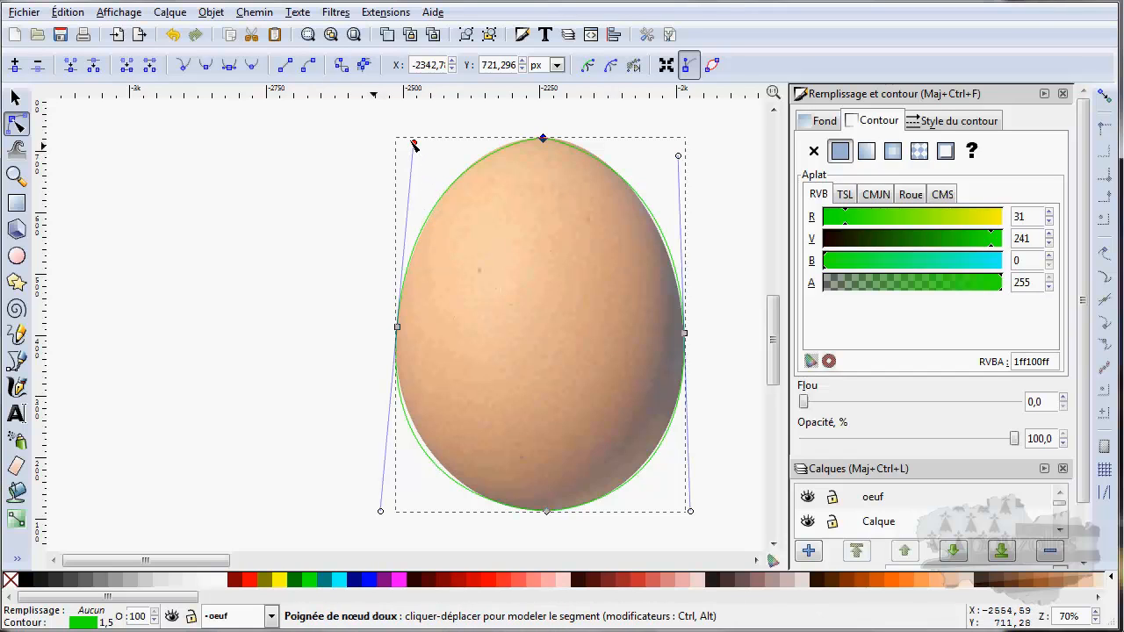
pyautogui.moveTo(415, 146); pyautogui.dragTo(410, 160)
pyautogui.moveTo(383, 514); pyautogui.dragTo(385, 495)
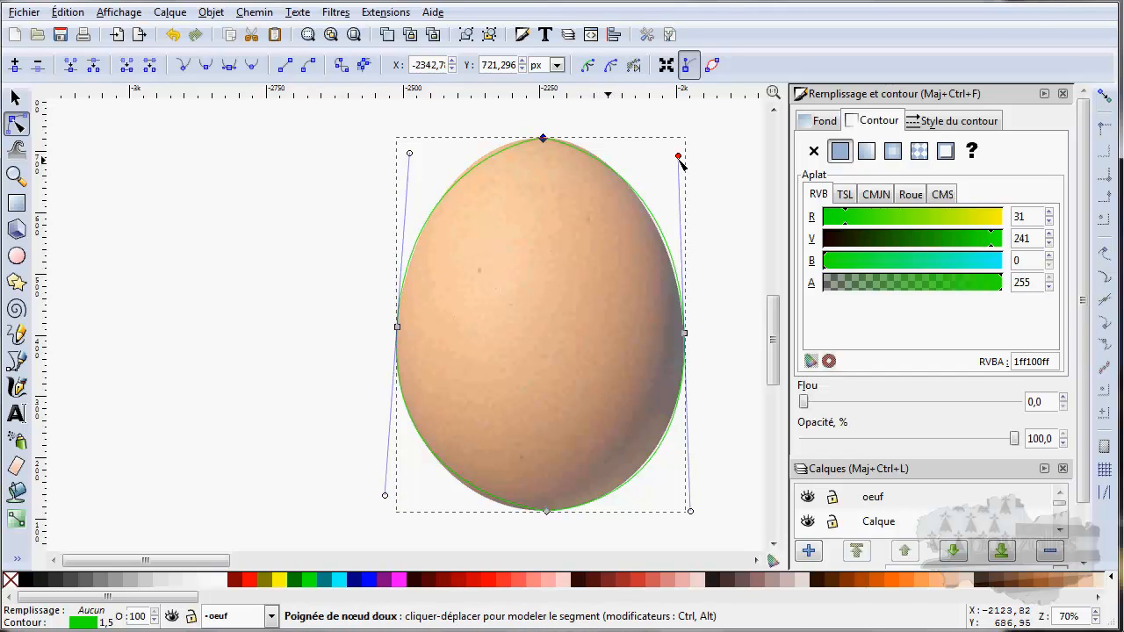
pyautogui.moveTo(679, 158); pyautogui.dragTo(679, 142)
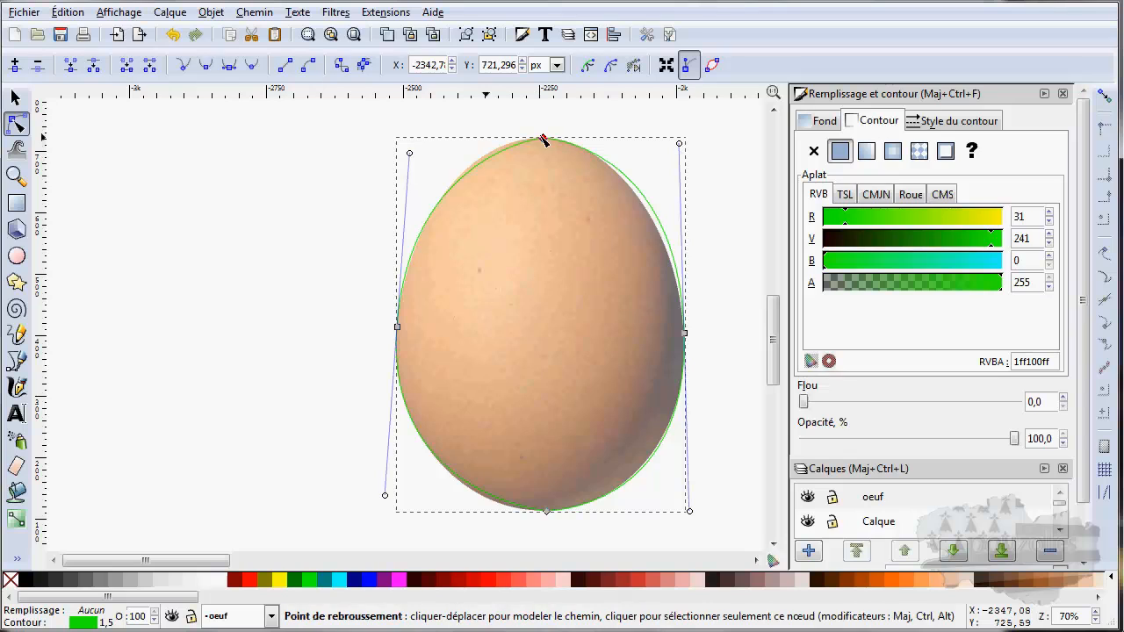
pyautogui.moveTo(543, 139); pyautogui.dragTo(539, 137)
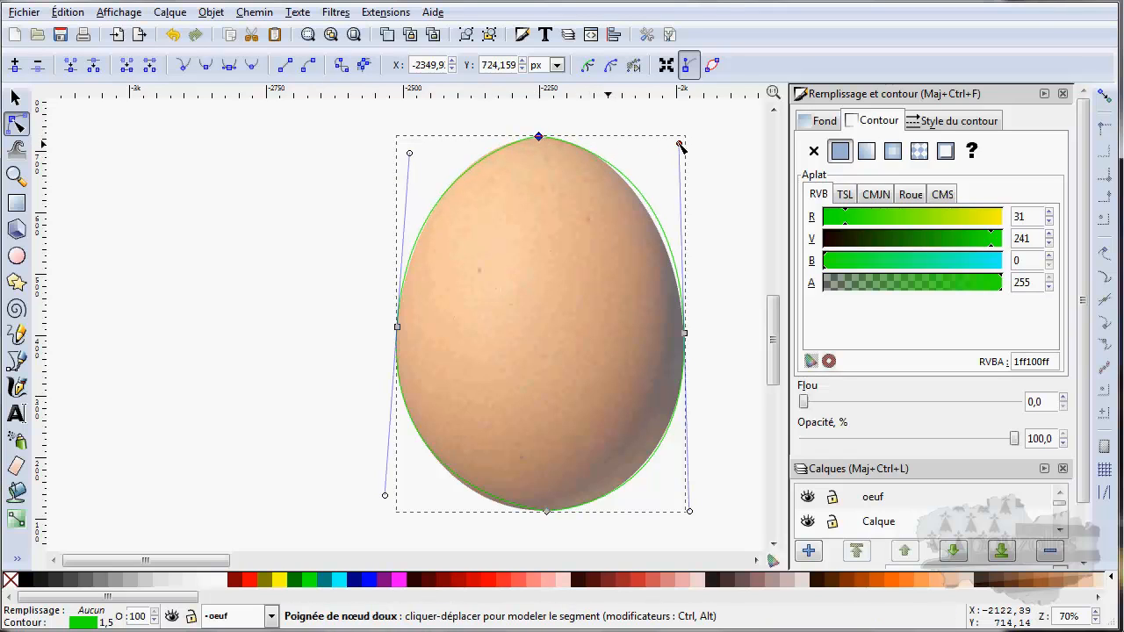
pyautogui.moveTo(679, 143)
pyautogui.mouseDown()
pyautogui.moveTo(682, 154)
pyautogui.moveTo(669, 144)
pyautogui.mouseUp()
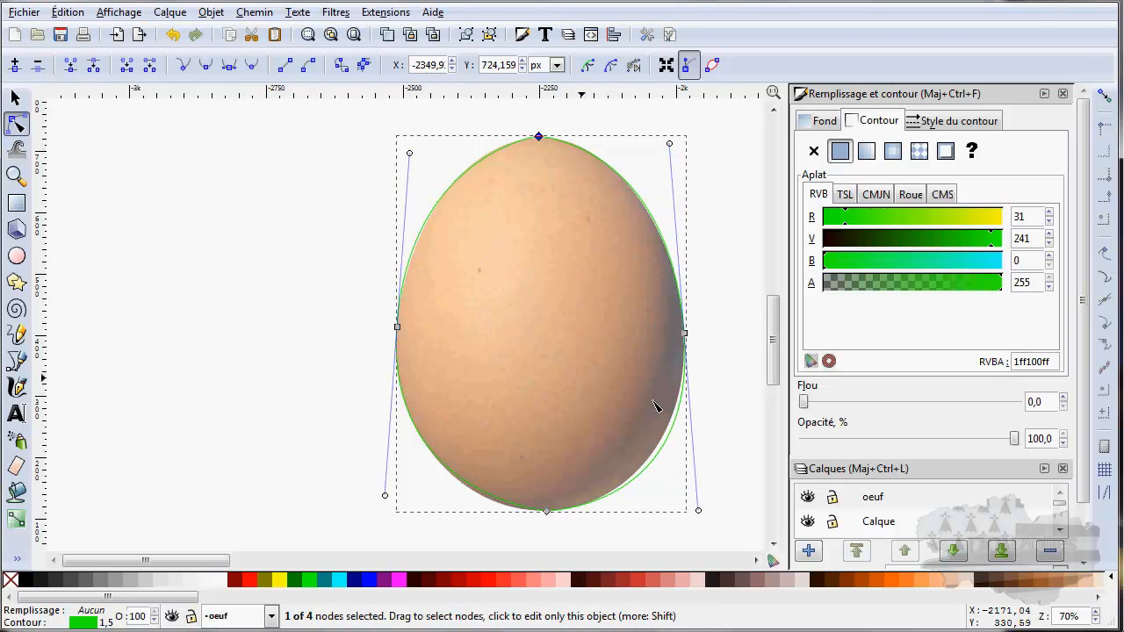
# - Try to tighten the green path's lower-right curve by pulling the right node's lower handle slightly inward
pyautogui.click(663, 465)
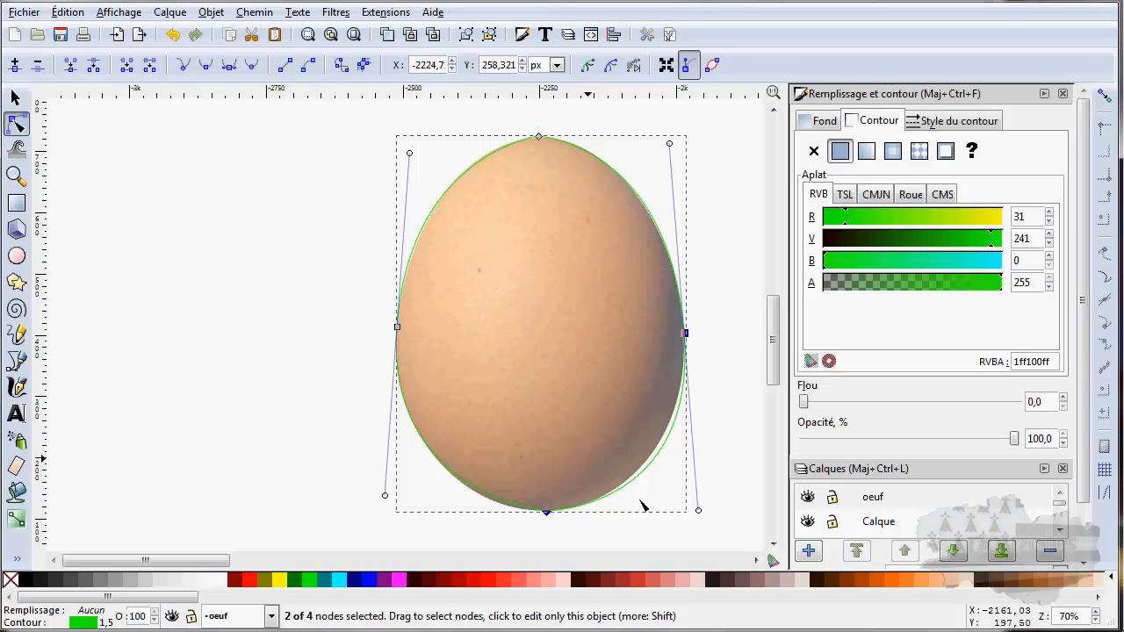
pyautogui.click(546, 511)
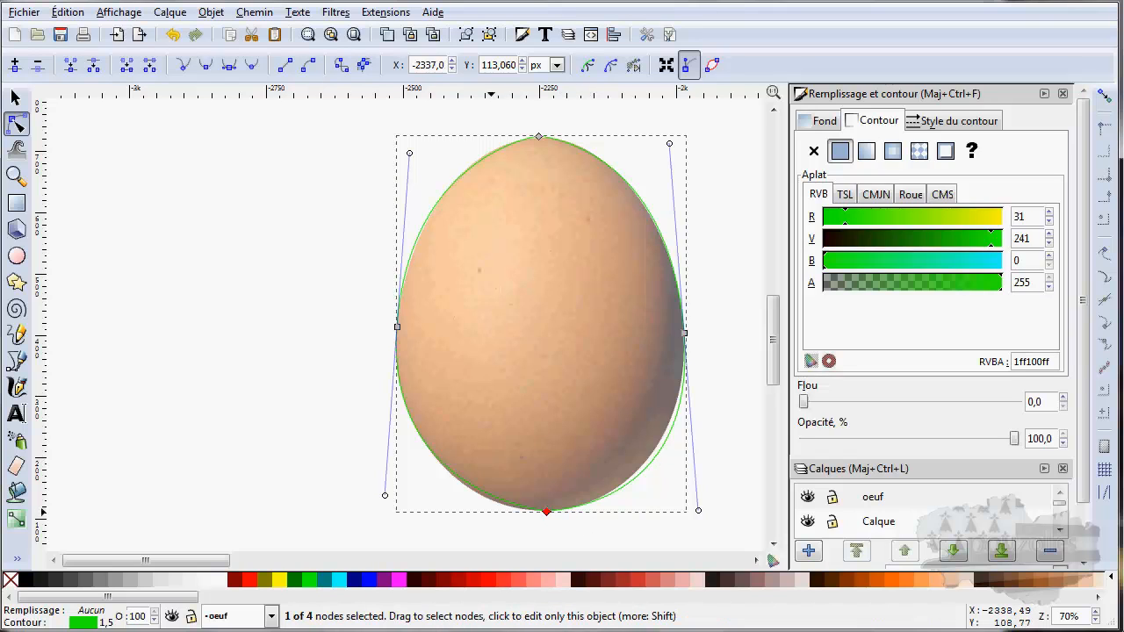
pyautogui.keyDown('shift'); pyautogui.click(546, 511); pyautogui.keyUp('shift')
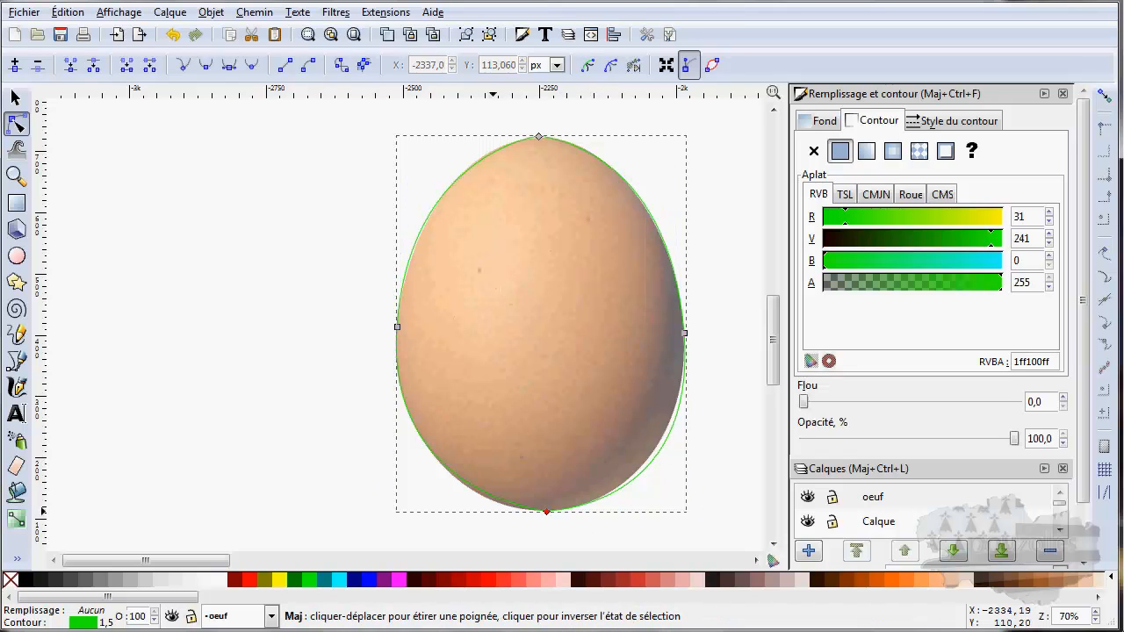
pyautogui.moveTo(550, 513)
pyautogui.mouseDown()
pyautogui.moveTo(588, 512)
pyautogui.moveTo(547, 514)
pyautogui.mouseUp()
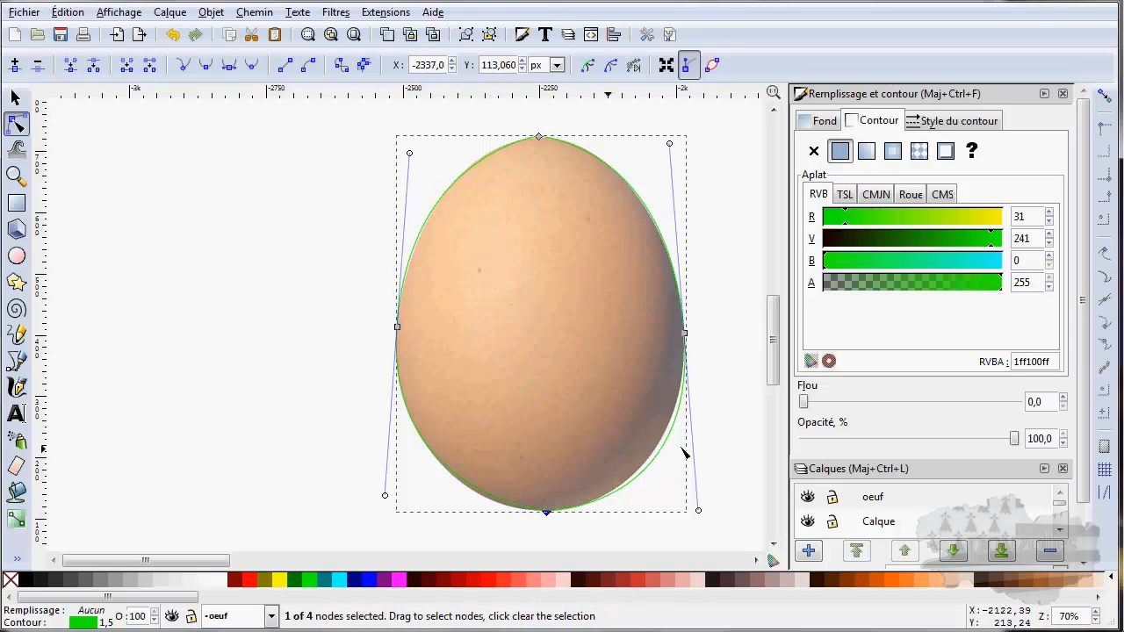
pyautogui.moveTo(699, 511); pyautogui.dragTo(694, 509)
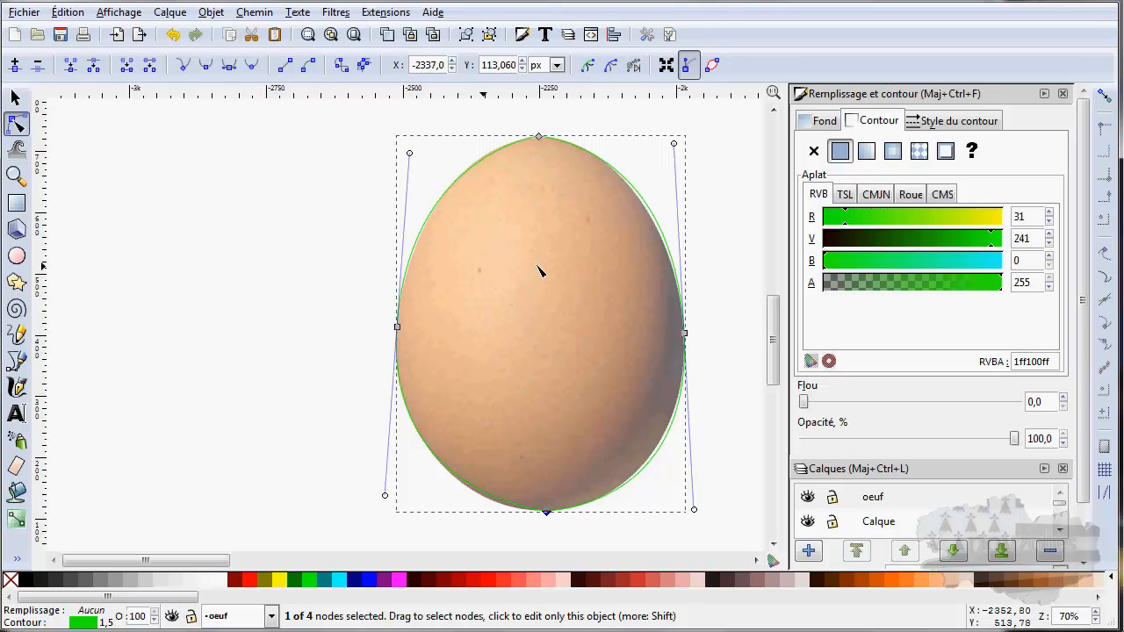
# - Delete the green path and retrace the egg with a closed, straight-sided four-node Bézier path through its top, left, bottom and right extremes
pyautogui.click(16, 95)
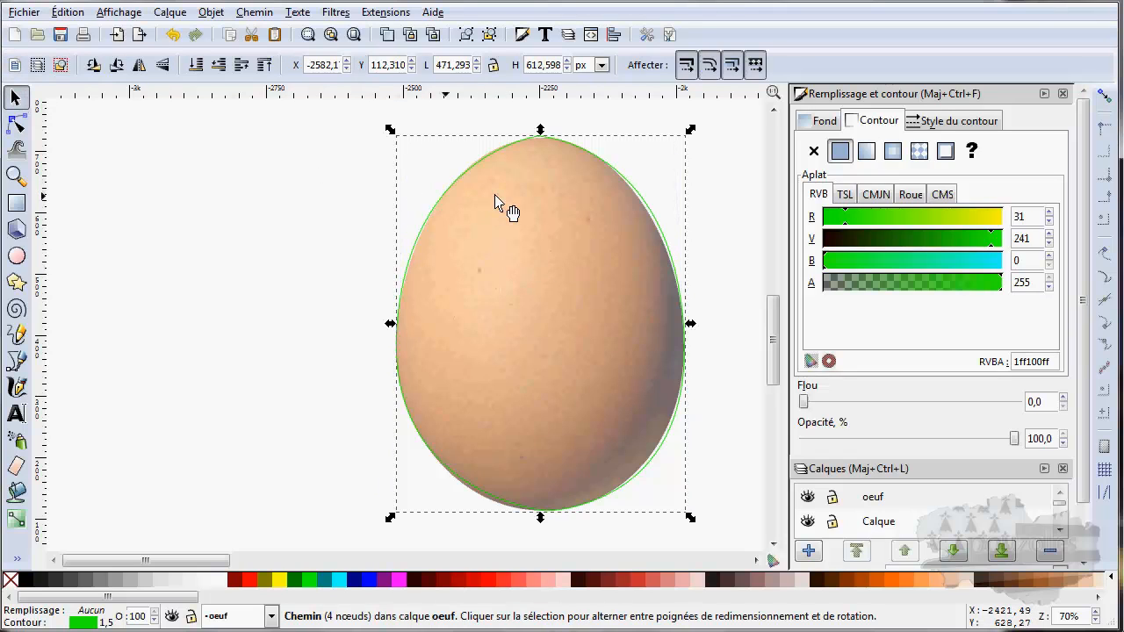
pyautogui.press('Delete')
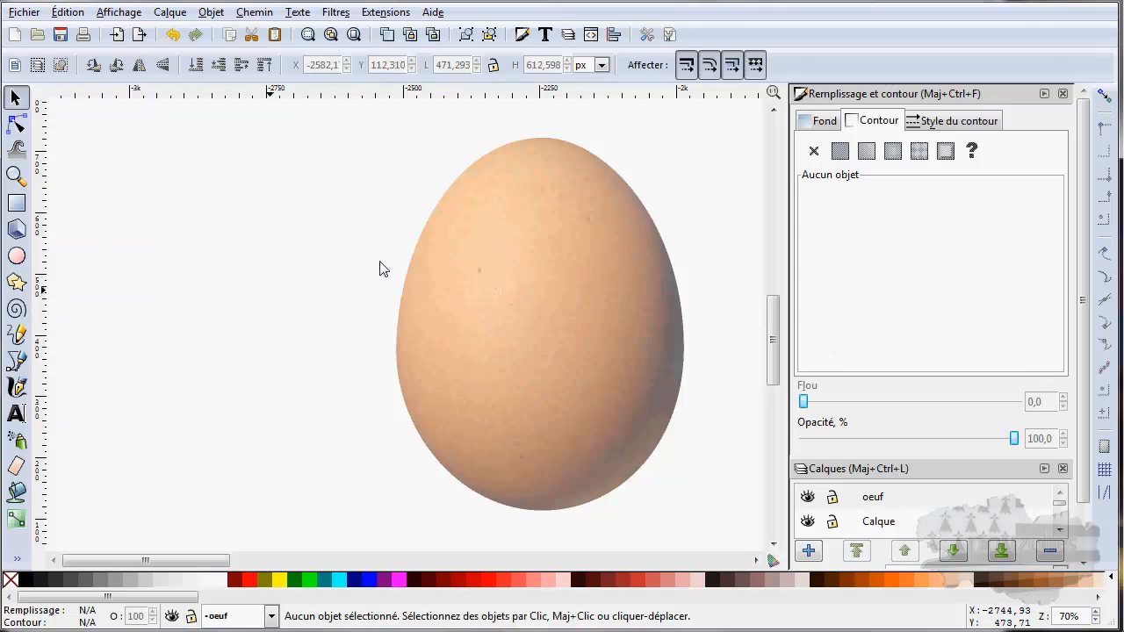
pyautogui.click(18, 362)
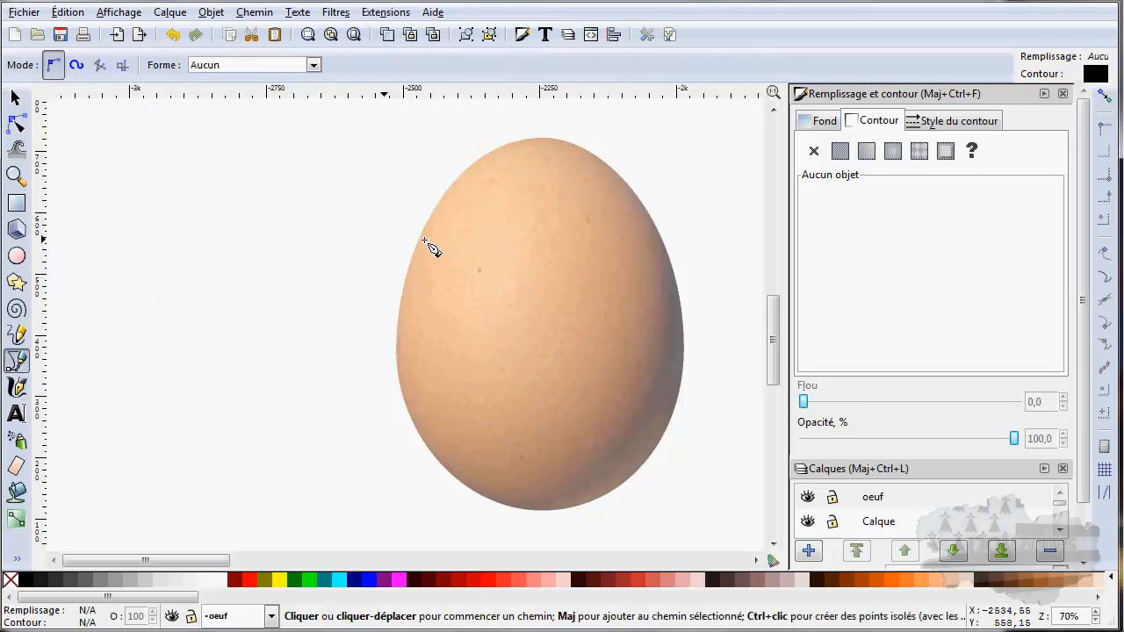
pyautogui.click(545, 138)
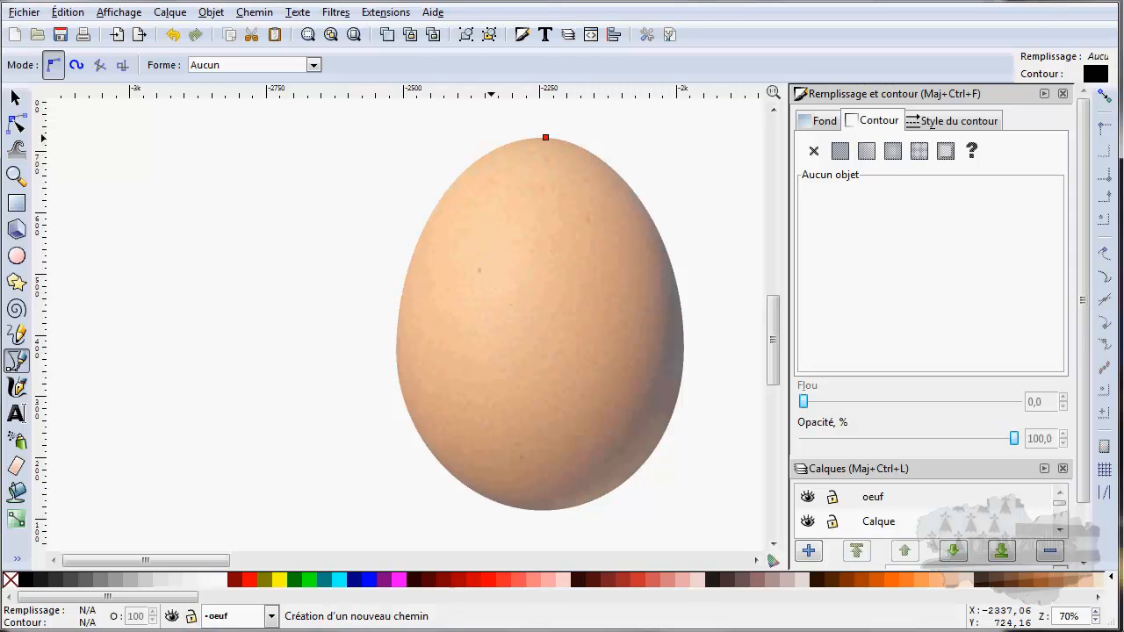
pyautogui.click(397, 348)
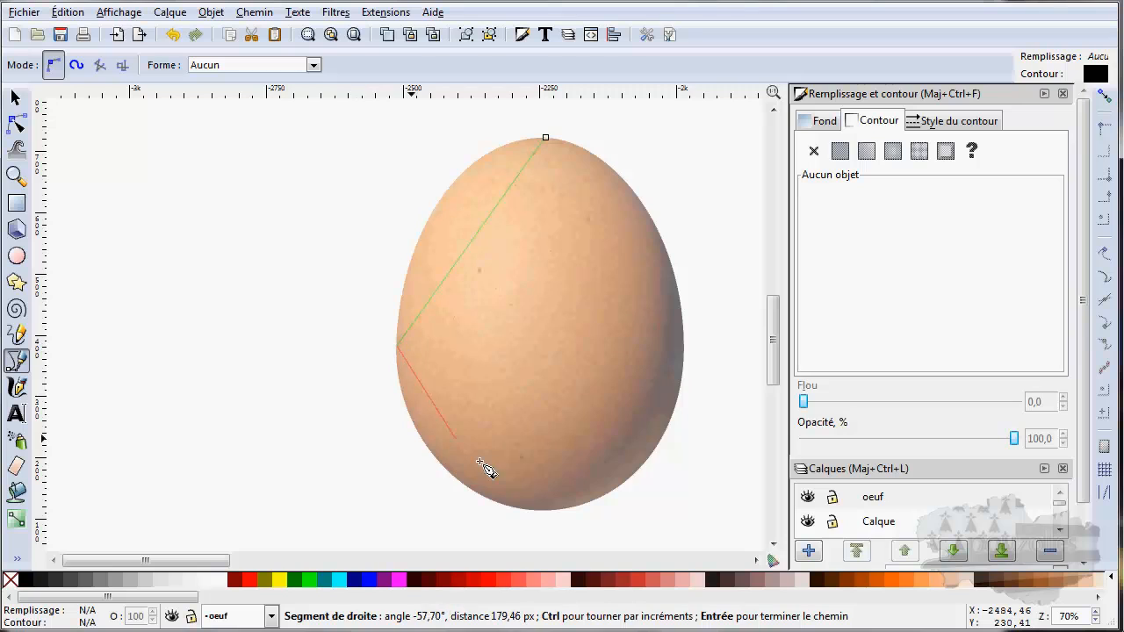
pyautogui.click(539, 509)
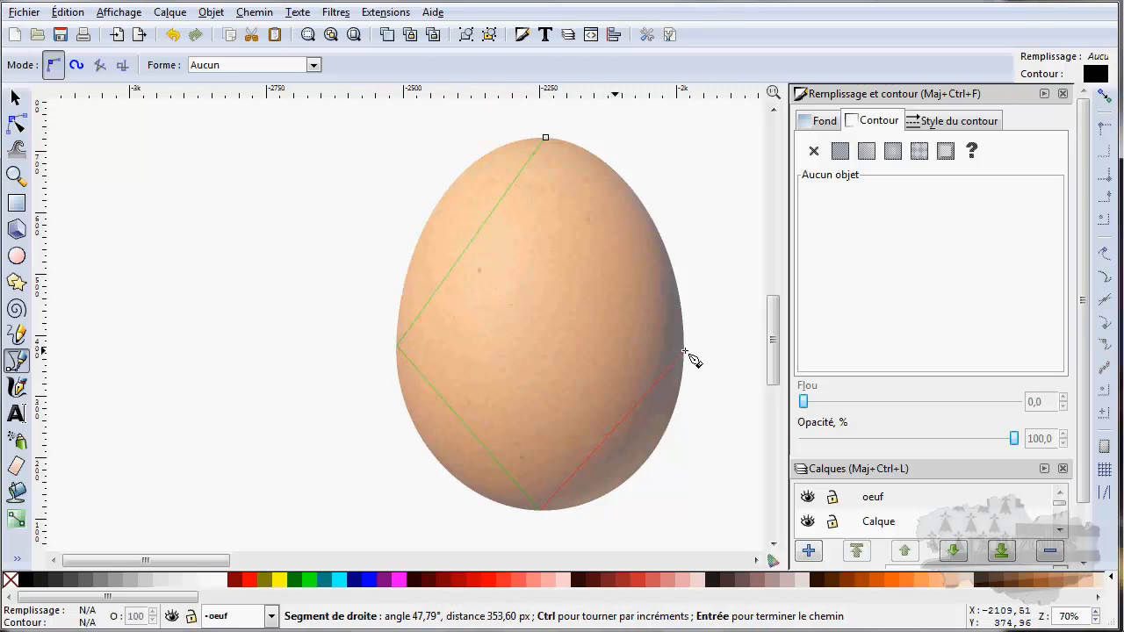
pyautogui.click(683, 345)
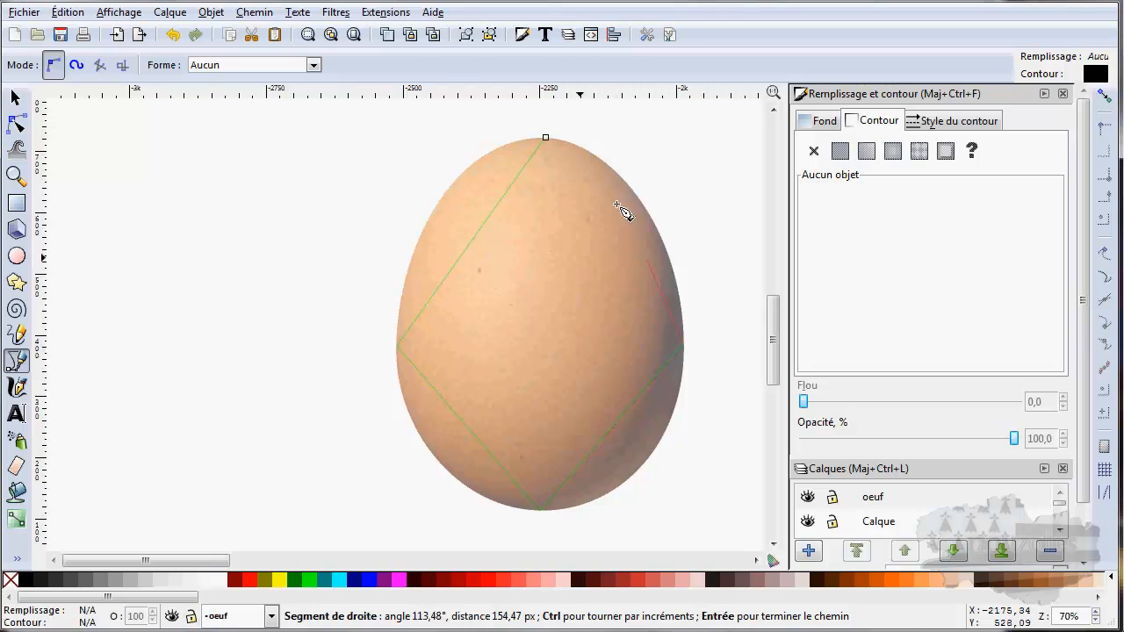
pyautogui.click(545, 137)
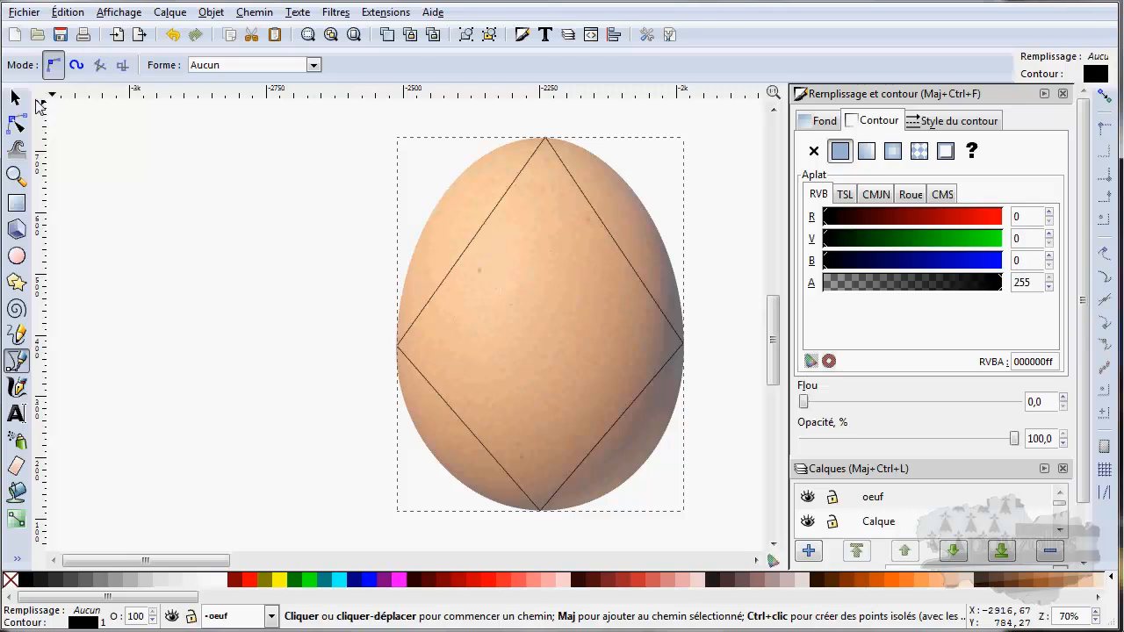
# - Bend the new path's upper-right segment to the egg's contour and nudge the right node to about X -2112.8, Y 386.4 px
pyautogui.click(16, 126)
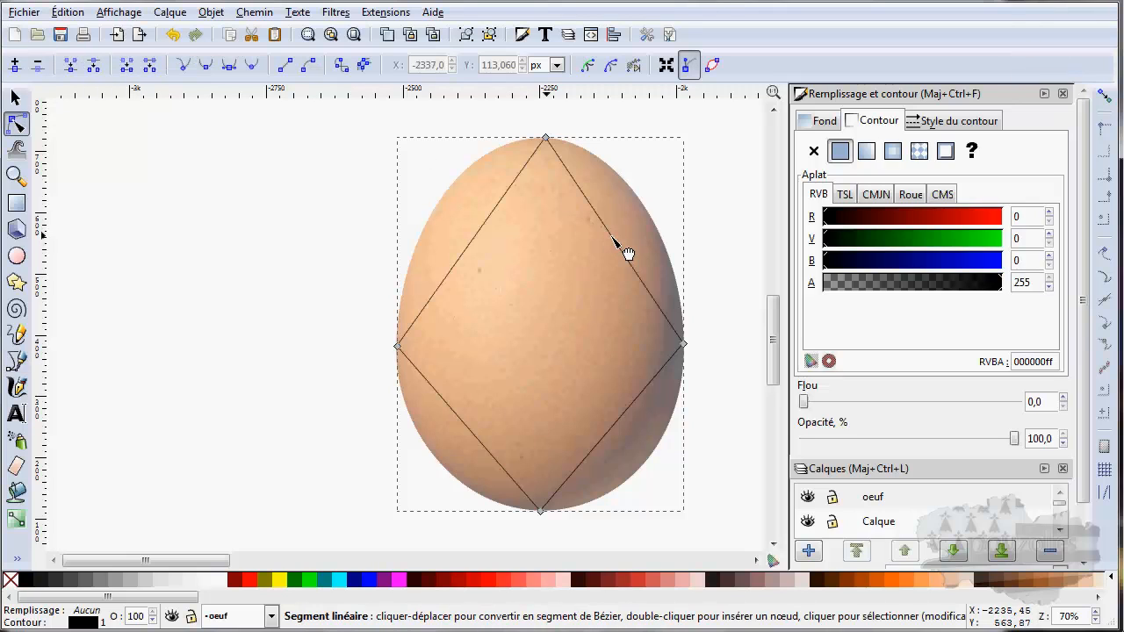
pyautogui.moveTo(628, 254); pyautogui.dragTo(656, 223)
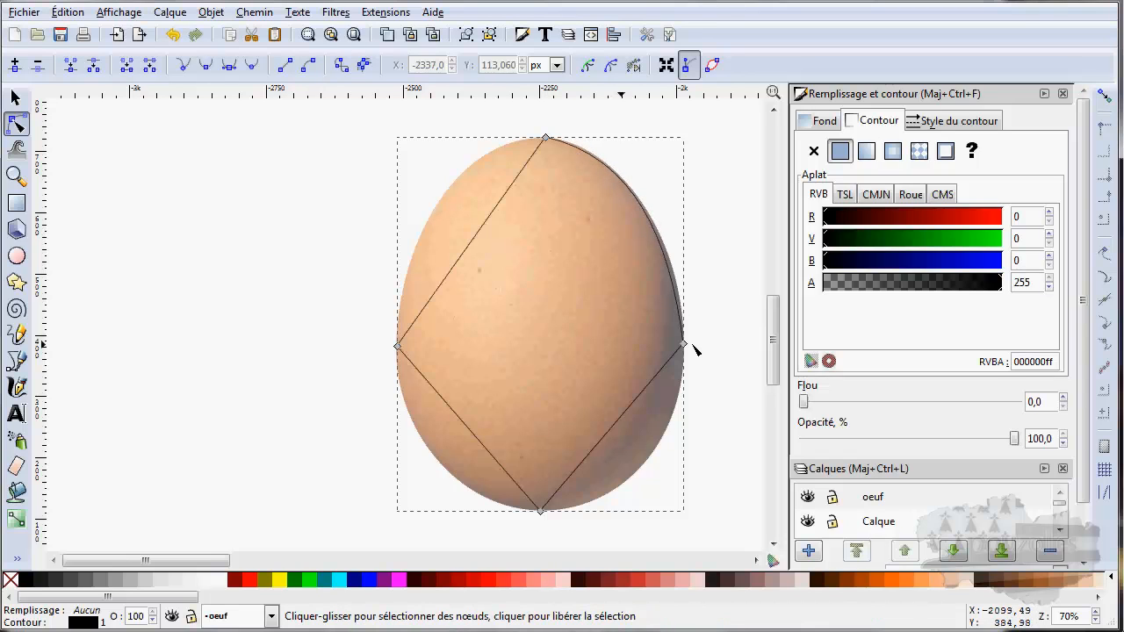
pyautogui.scroll(3, 693, 349)
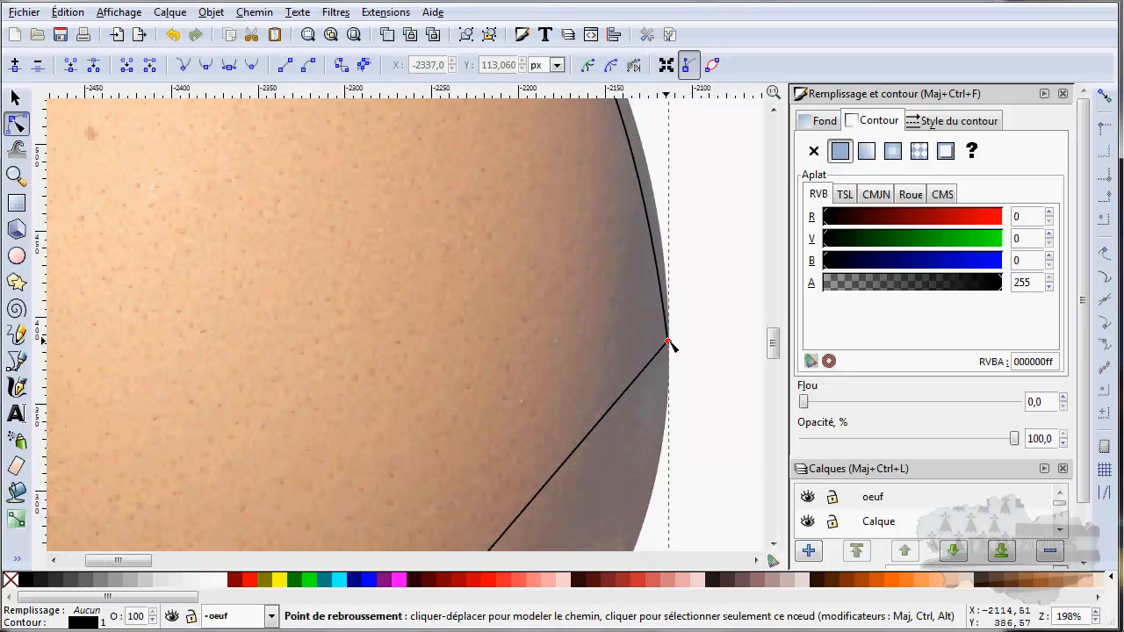
pyautogui.moveTo(668, 341); pyautogui.dragTo(669, 342)
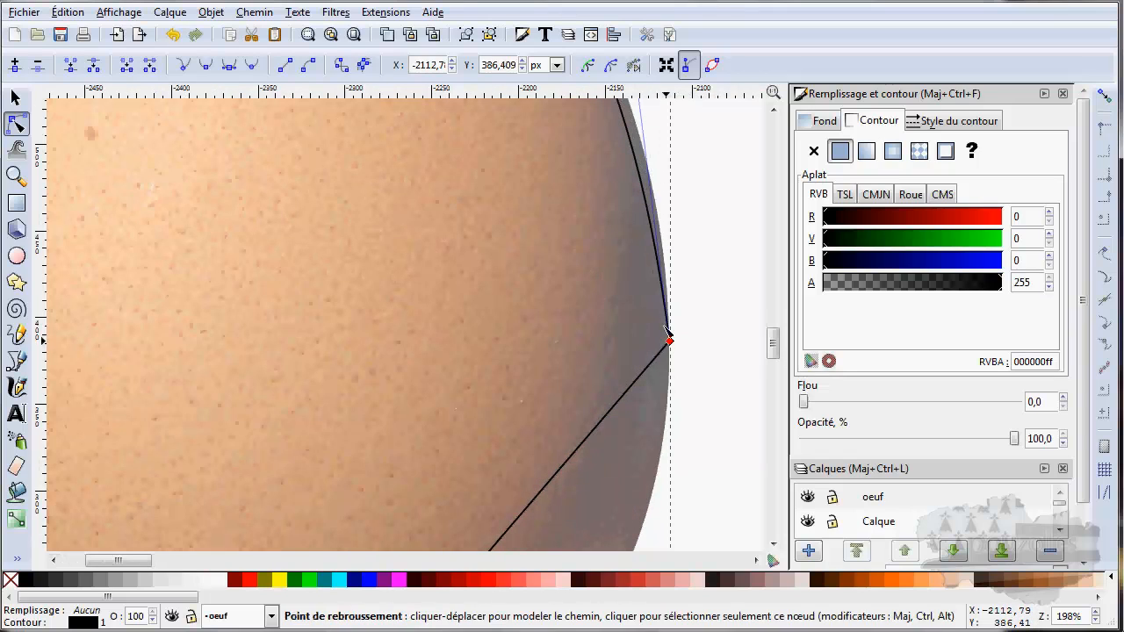
pyautogui.scroll(-2, 592, 451)
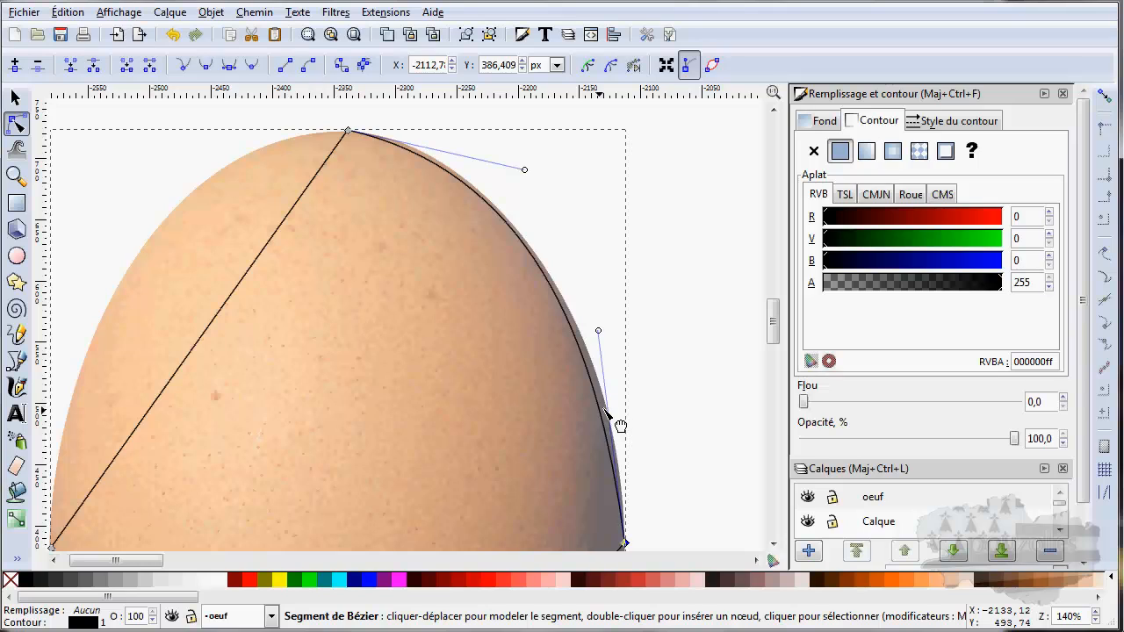
pyautogui.moveTo(620, 422); pyautogui.dragTo(622, 425)
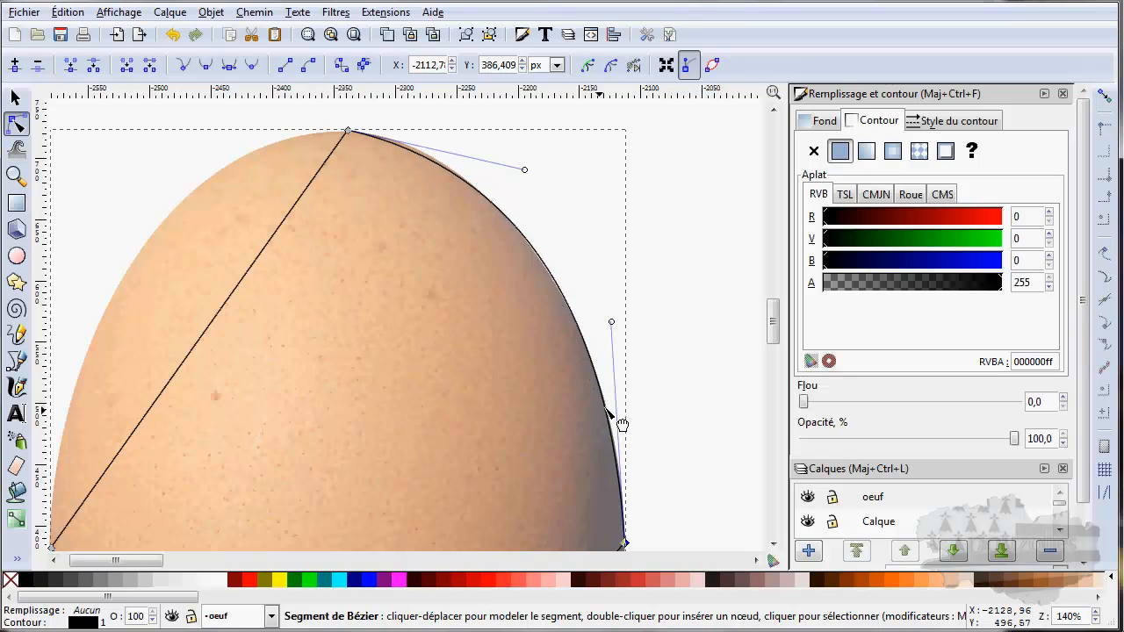
pyautogui.moveTo(422, 163); pyautogui.dragTo(423, 163)
# - Bend the lower-right segment to the egg's contour and refine it with the bottom node's handle
pyautogui.scroll(-10, 464, 346)
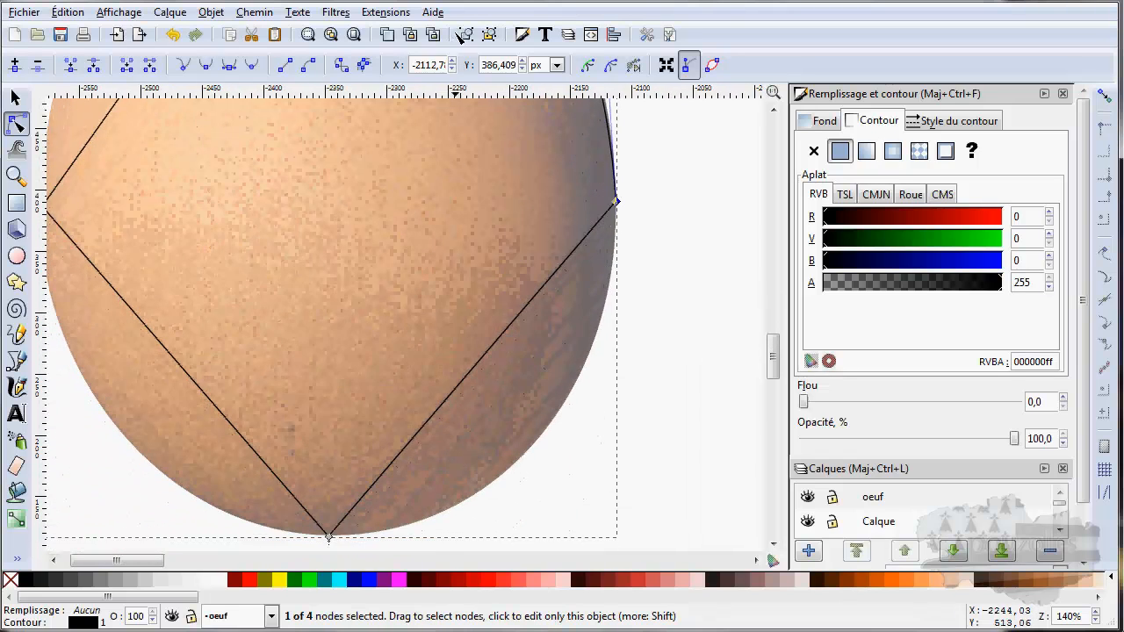
pyautogui.scroll(-1, 529, 262)
pyautogui.moveTo(481, 338); pyautogui.dragTo(537, 425)
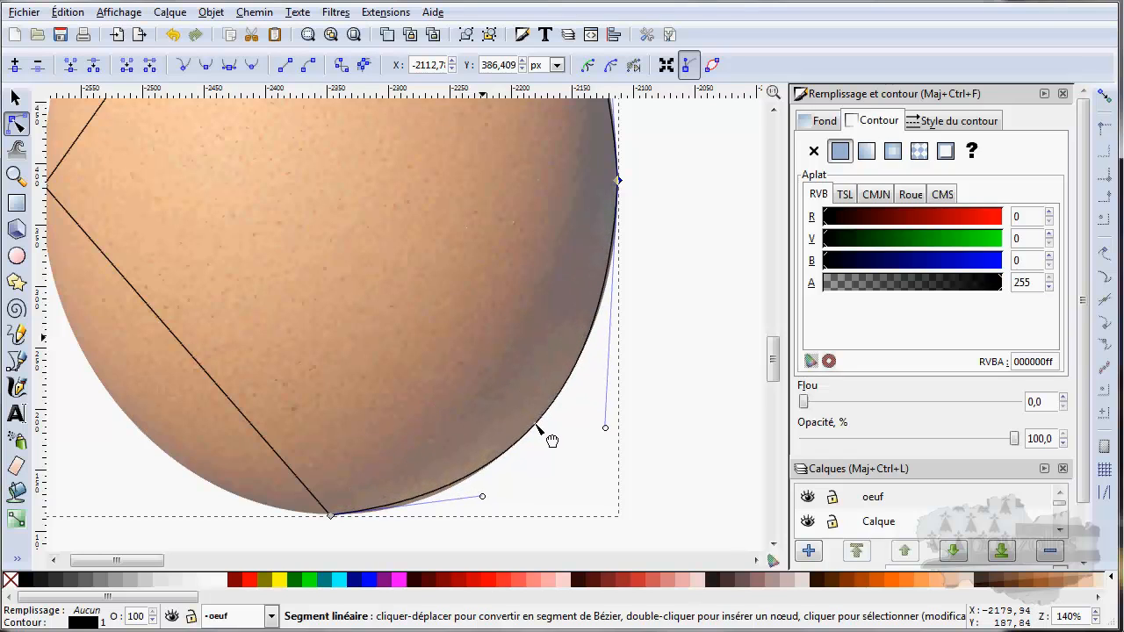
pyautogui.moveTo(362, 512); pyautogui.dragTo(455, 462)
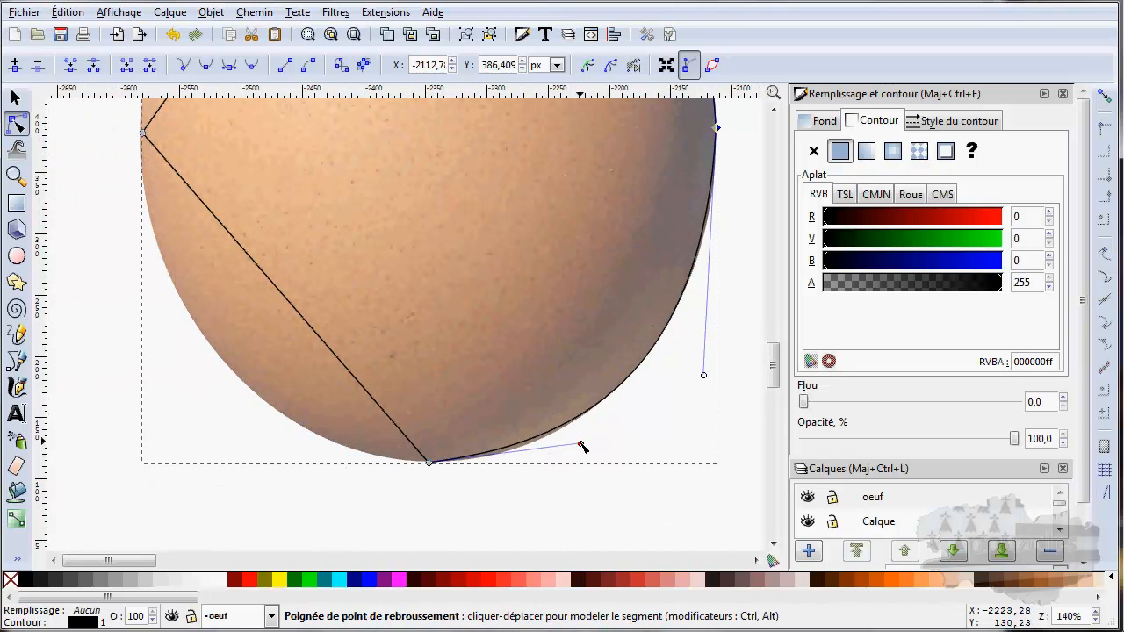
pyautogui.moveTo(580, 446)
pyautogui.mouseDown()
pyautogui.moveTo(547, 465)
pyautogui.moveTo(567, 457)
pyautogui.mouseUp()
# - Bend the lower-left segment to the egg's contour and move the left node to about X -2583.9, Y 382.1 px
pyautogui.moveTo(480, 404); pyautogui.dragTo(592, 419)
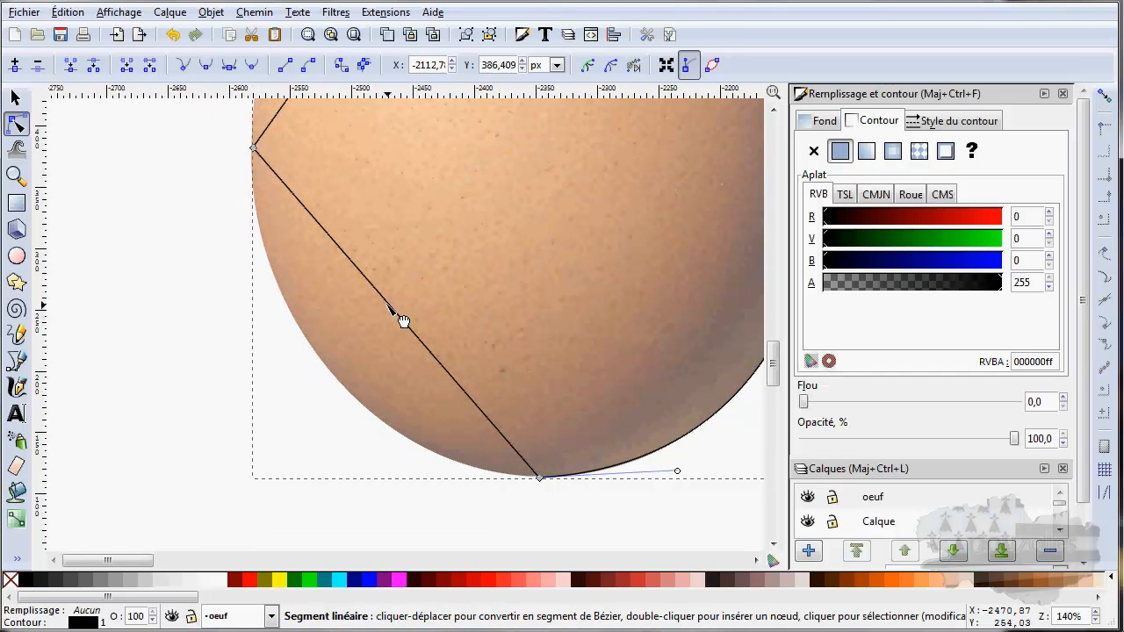
pyautogui.moveTo(389, 308); pyautogui.dragTo(348, 391)
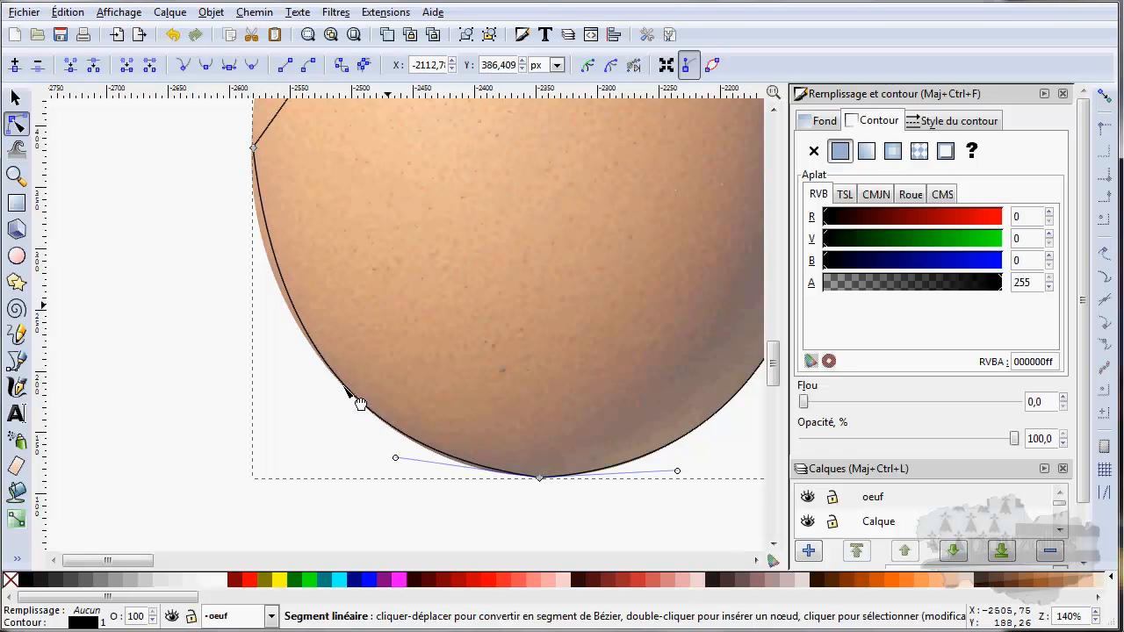
pyautogui.moveTo(326, 235); pyautogui.dragTo(378, 417)
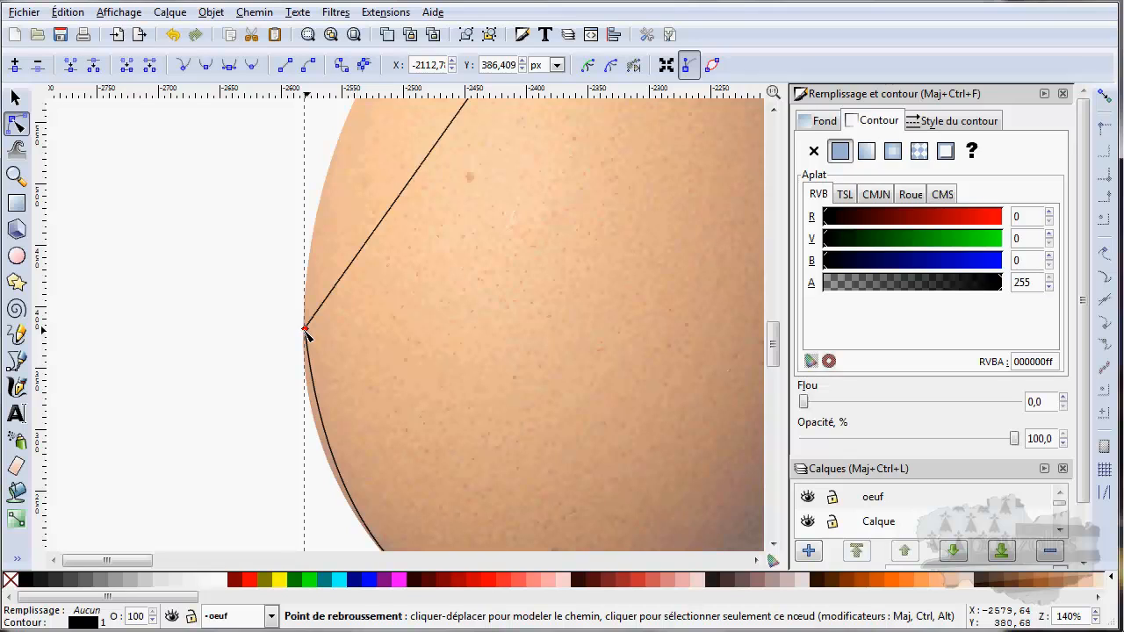
pyautogui.moveTo(306, 332); pyautogui.dragTo(302, 332)
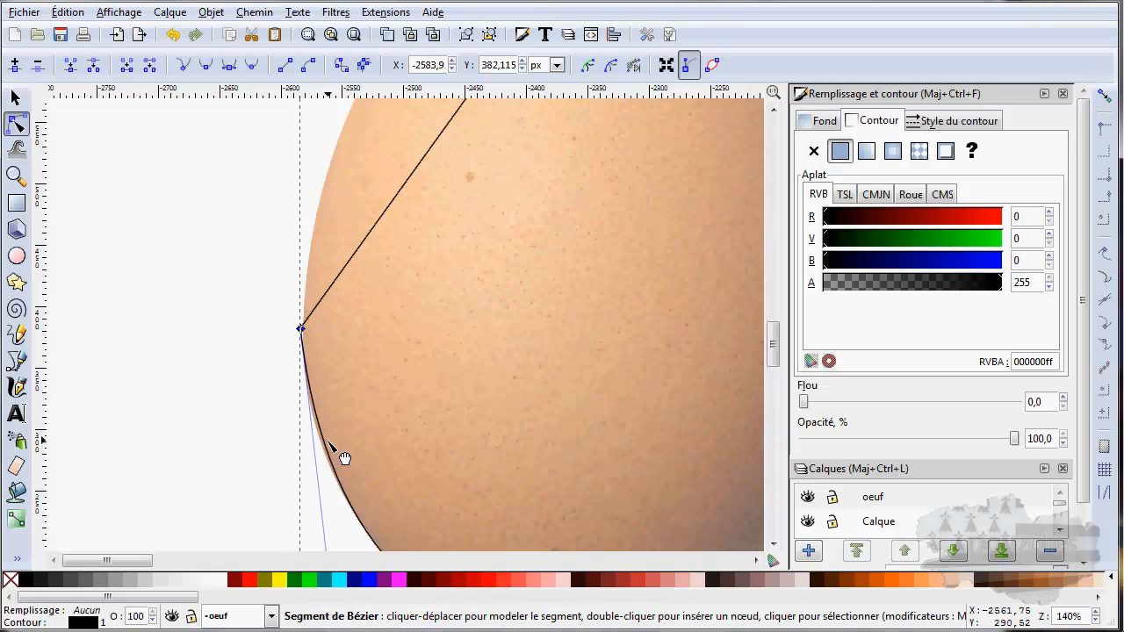
# - Bend the upper-left segment, between the left and top nodes, outward to the egg's contour
pyautogui.moveTo(330, 434); pyautogui.dragTo(284, 553)
pyautogui.moveTo(474, 283); pyautogui.dragTo(434, 383)
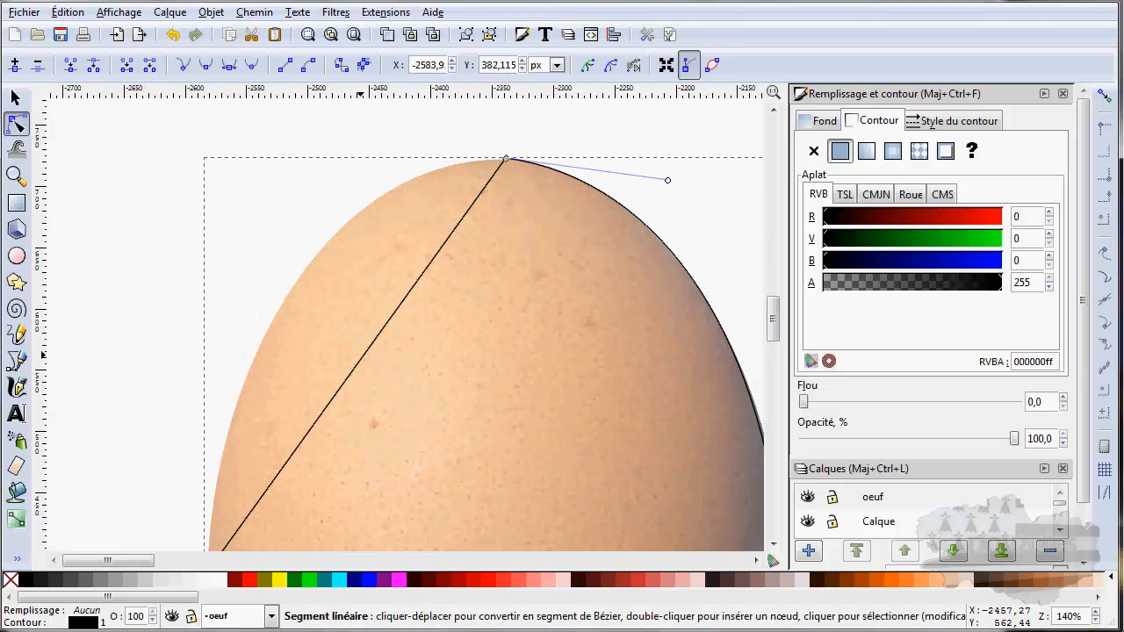
pyautogui.moveTo(359, 357); pyautogui.dragTo(305, 278)
pyautogui.scroll(-6, 466, 306)
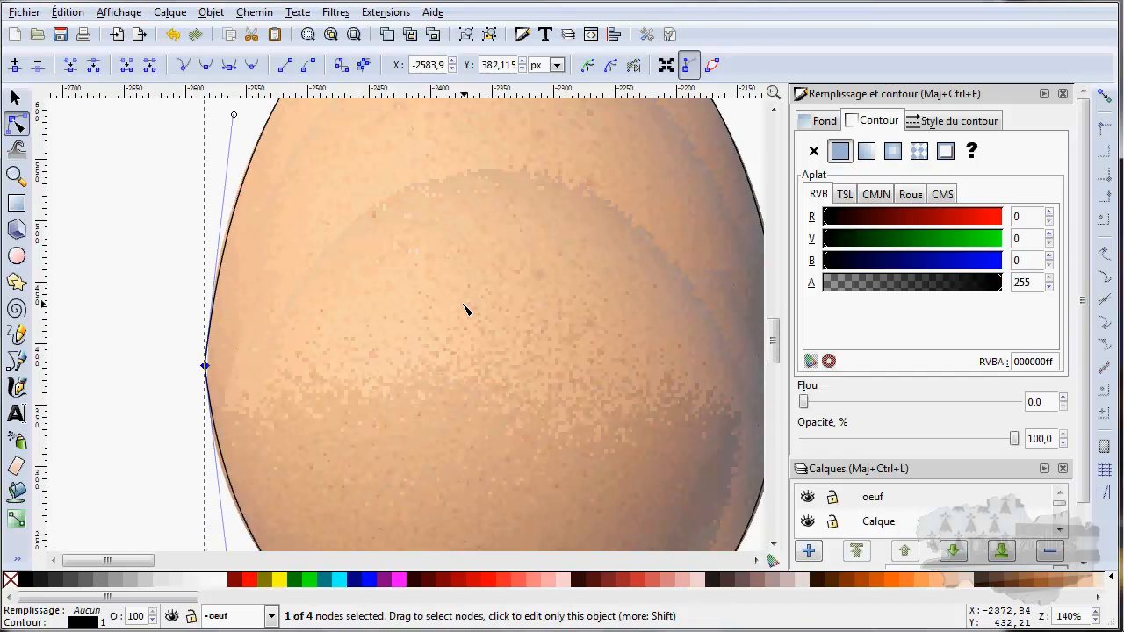
# - Make the egg outline's left node smooth and shorten its upper and lower handles to fit the egg's contour
pyautogui.scroll(-2, 466, 309)
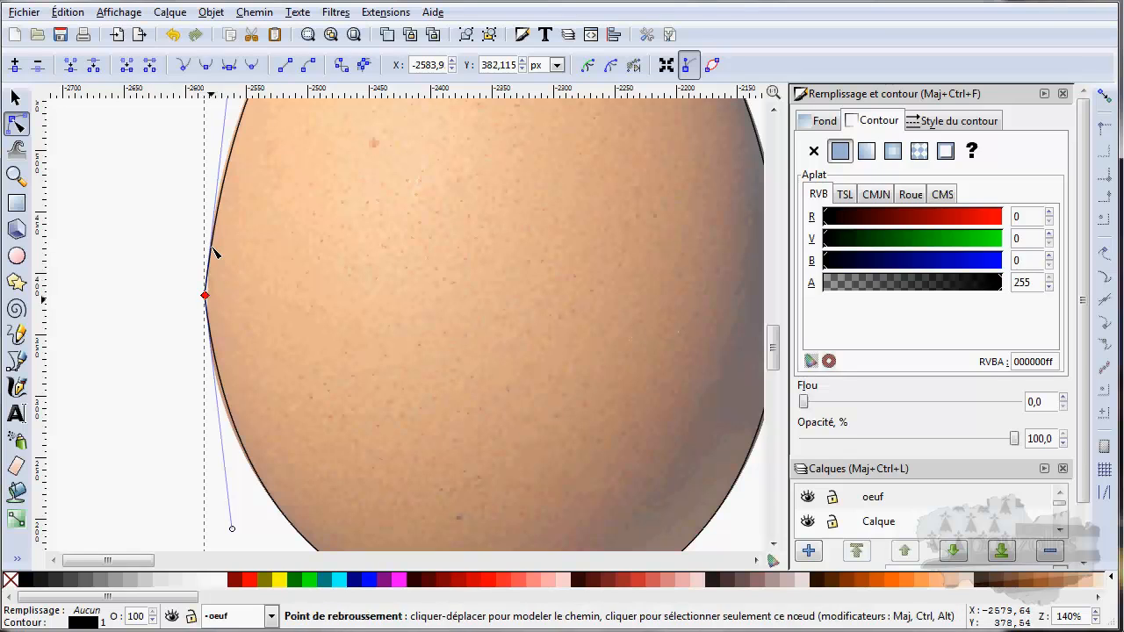
pyautogui.click(206, 297)
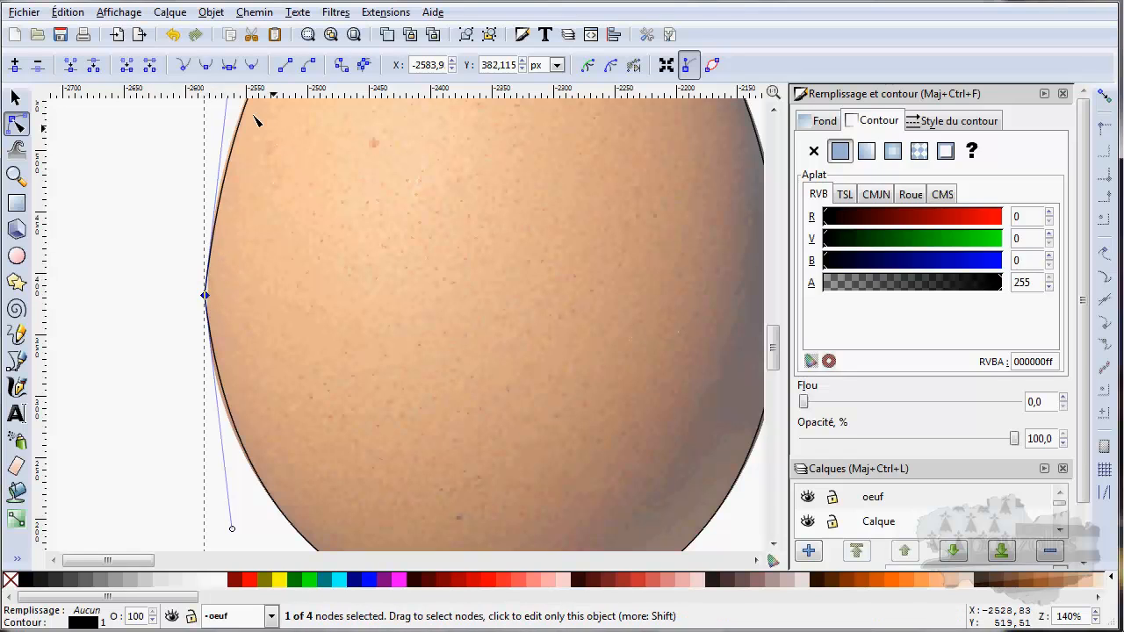
pyautogui.click(208, 67)
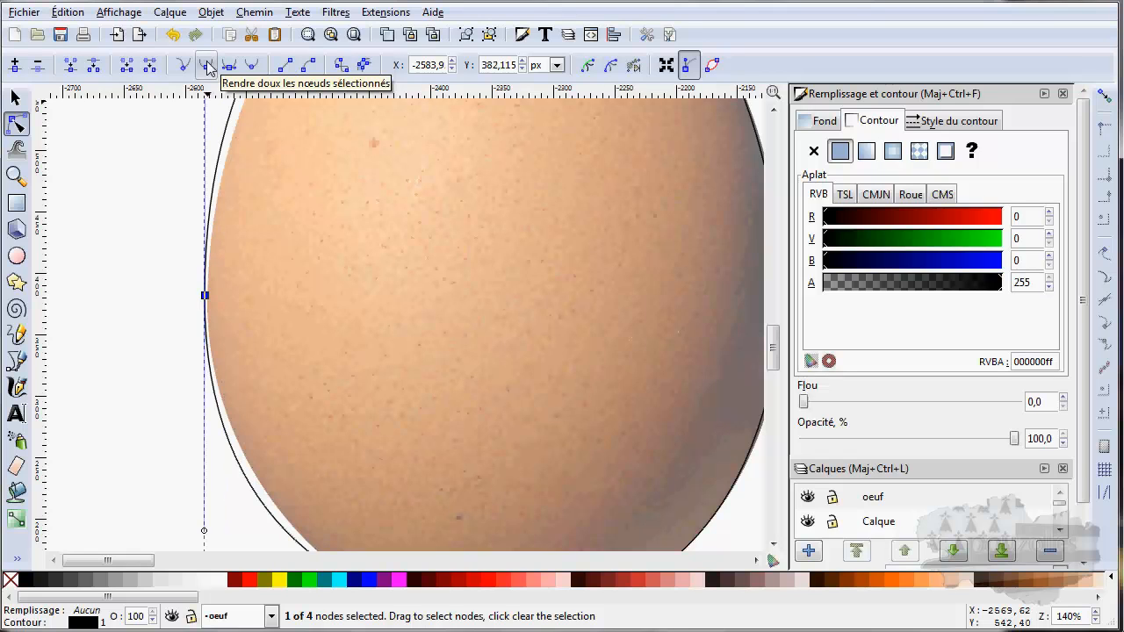
pyautogui.moveTo(284, 331); pyautogui.dragTo(298, 399)
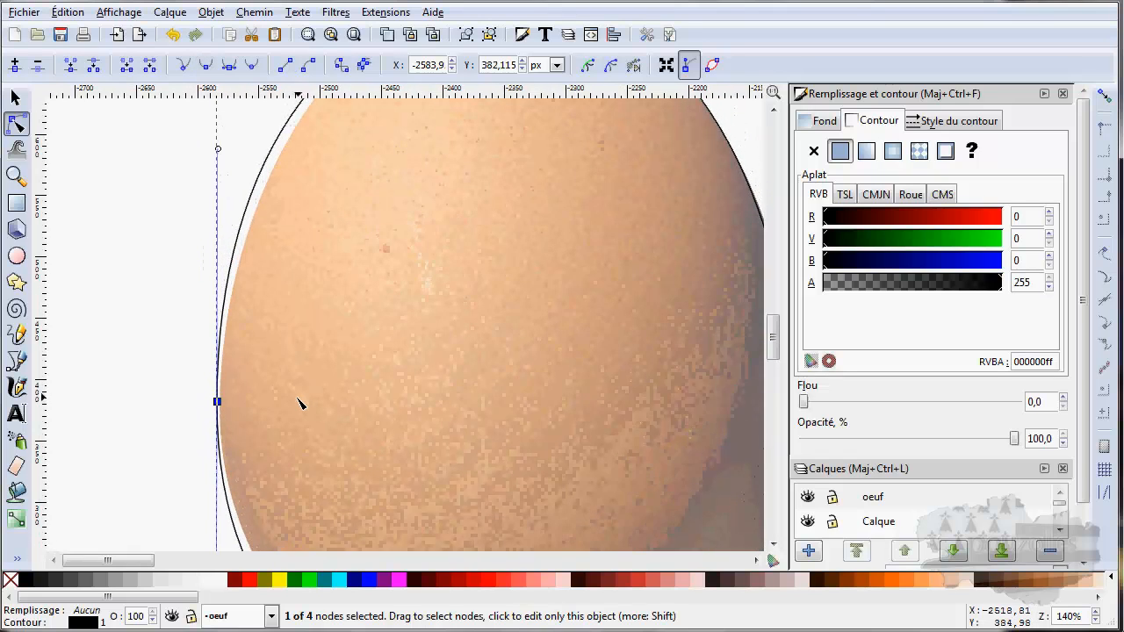
pyautogui.scroll(-1, 298, 398)
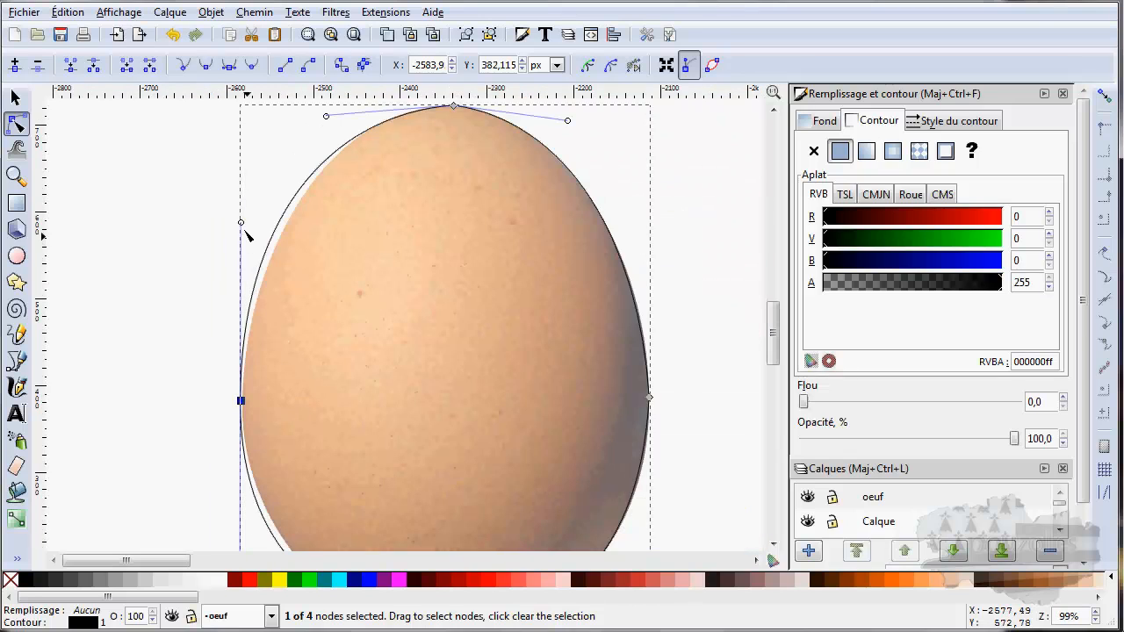
pyautogui.moveTo(241, 223); pyautogui.dragTo(244, 256)
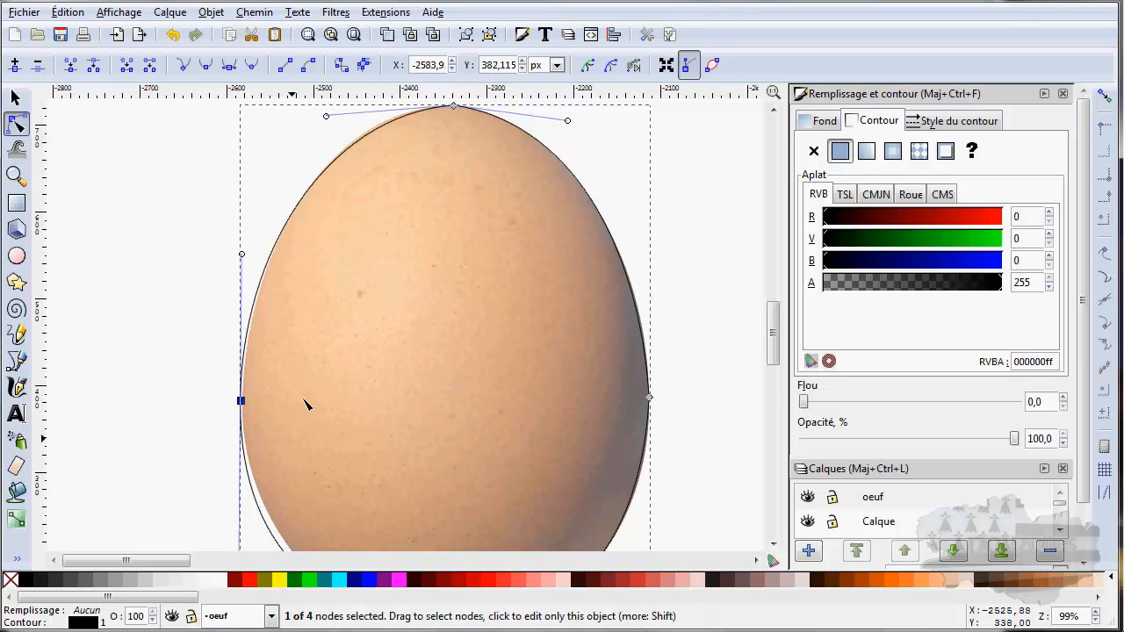
pyautogui.scroll(-5, 299, 399)
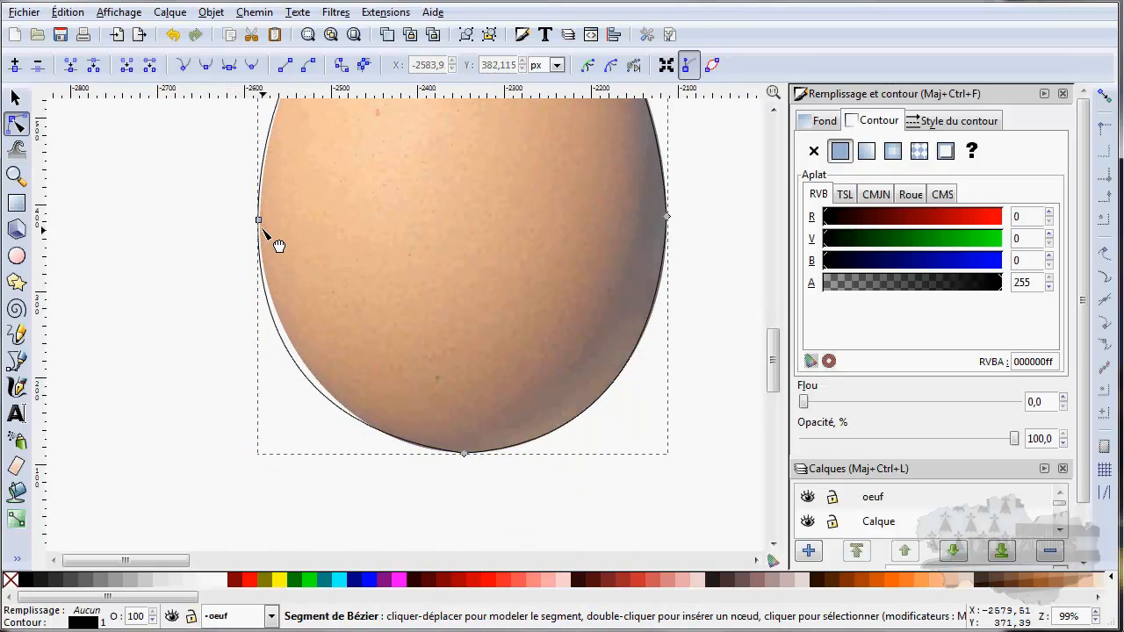
pyautogui.moveTo(259, 389); pyautogui.dragTo(261, 367)
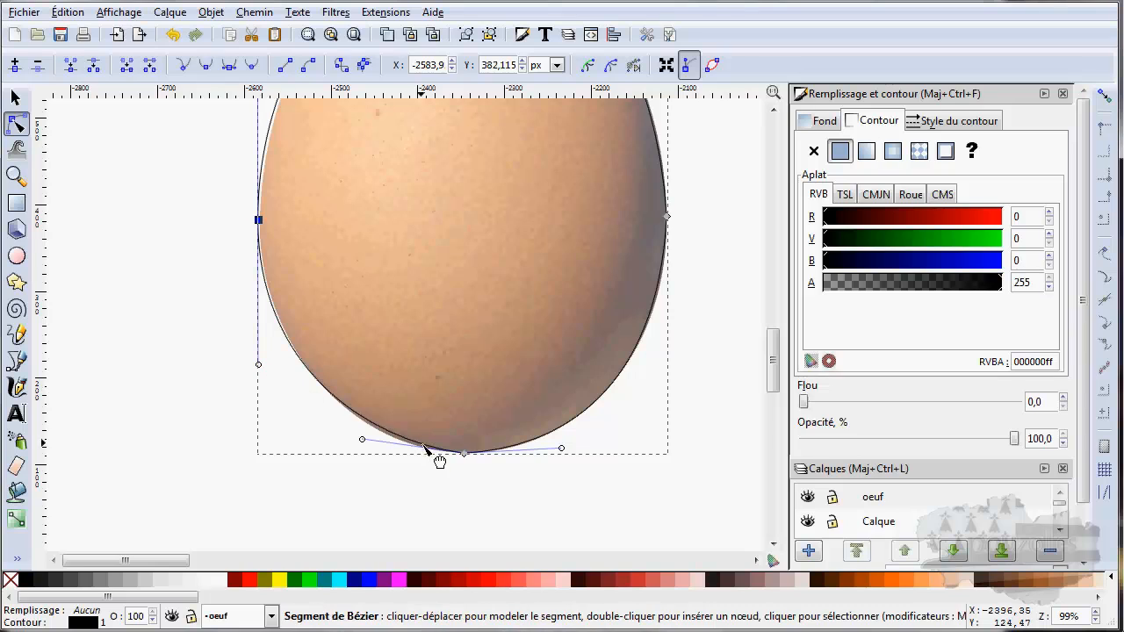
# - Make the egg outline's bottom and top nodes smooth and shorten the top node's right handle to fit the contour
pyautogui.click(464, 452)
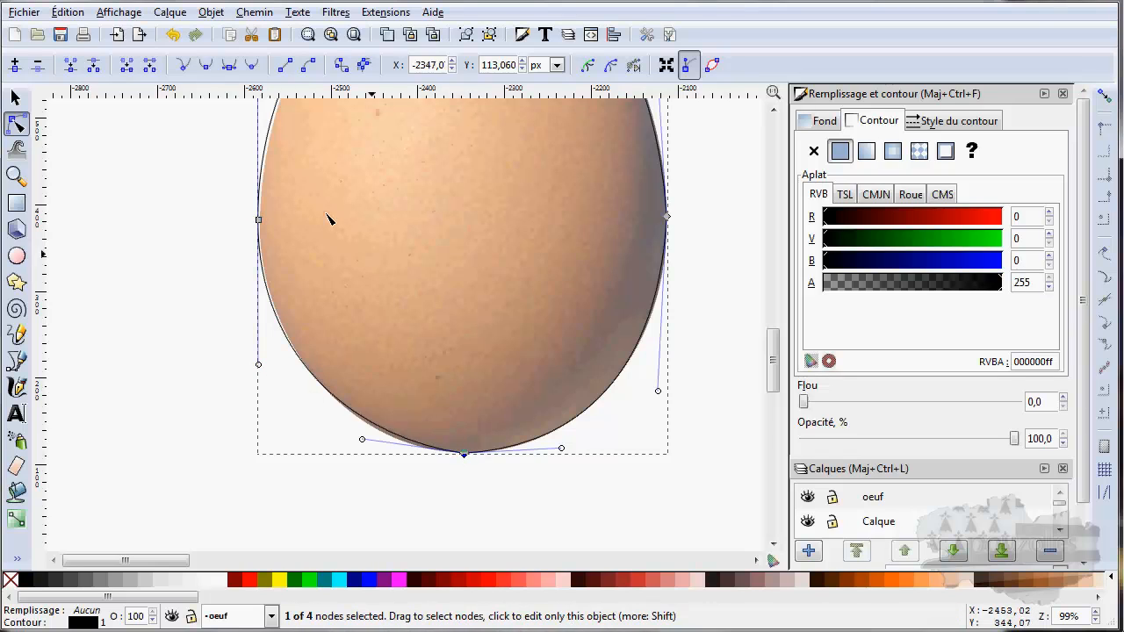
pyautogui.click(205, 65)
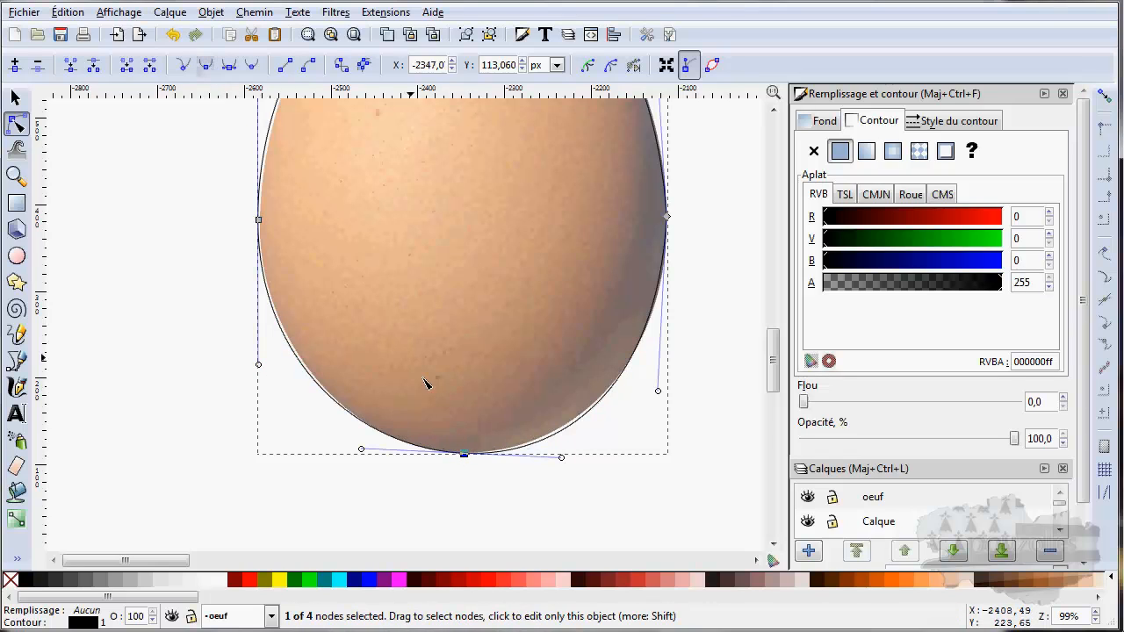
pyautogui.moveTo(696, 331); pyautogui.dragTo(648, 495)
pyautogui.moveTo(599, 248); pyautogui.dragTo(604, 404)
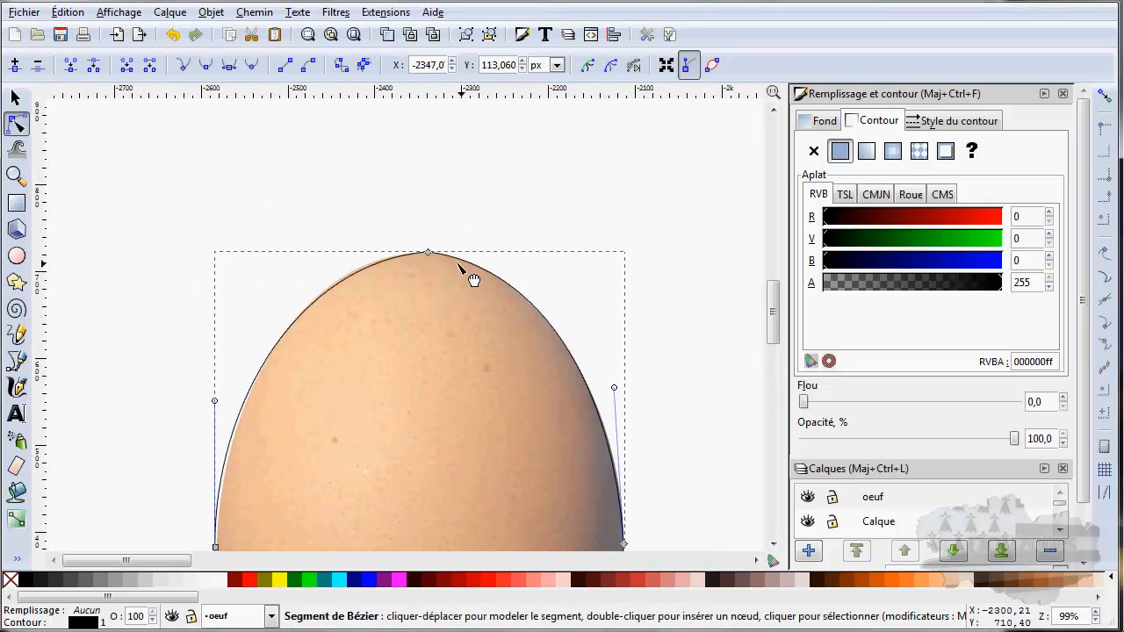
pyautogui.click(428, 253)
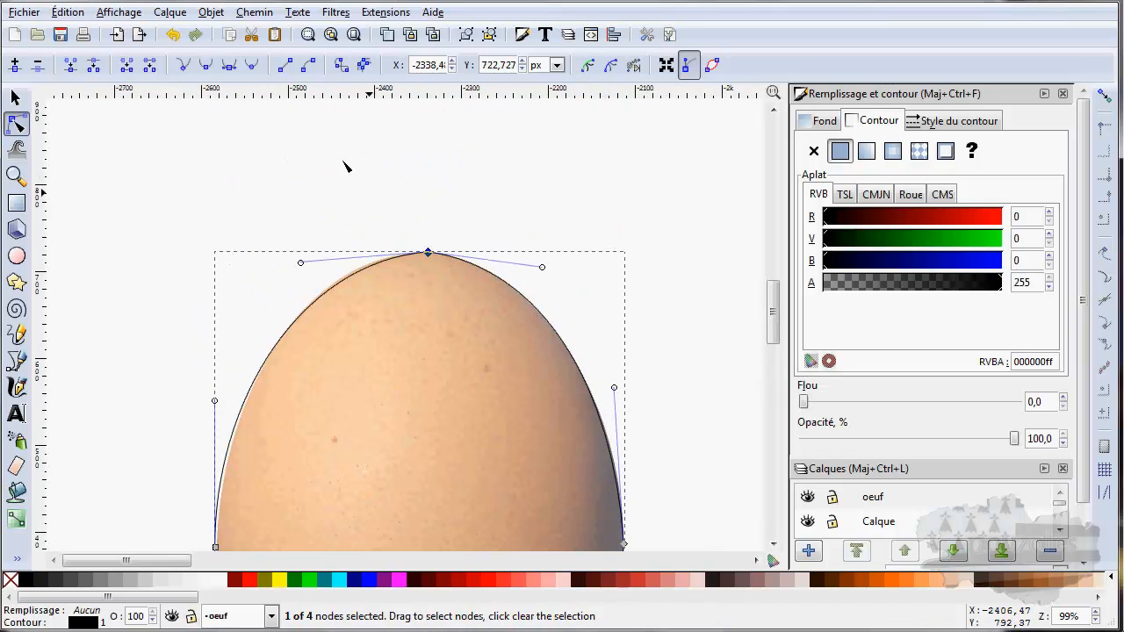
pyautogui.click(204, 66)
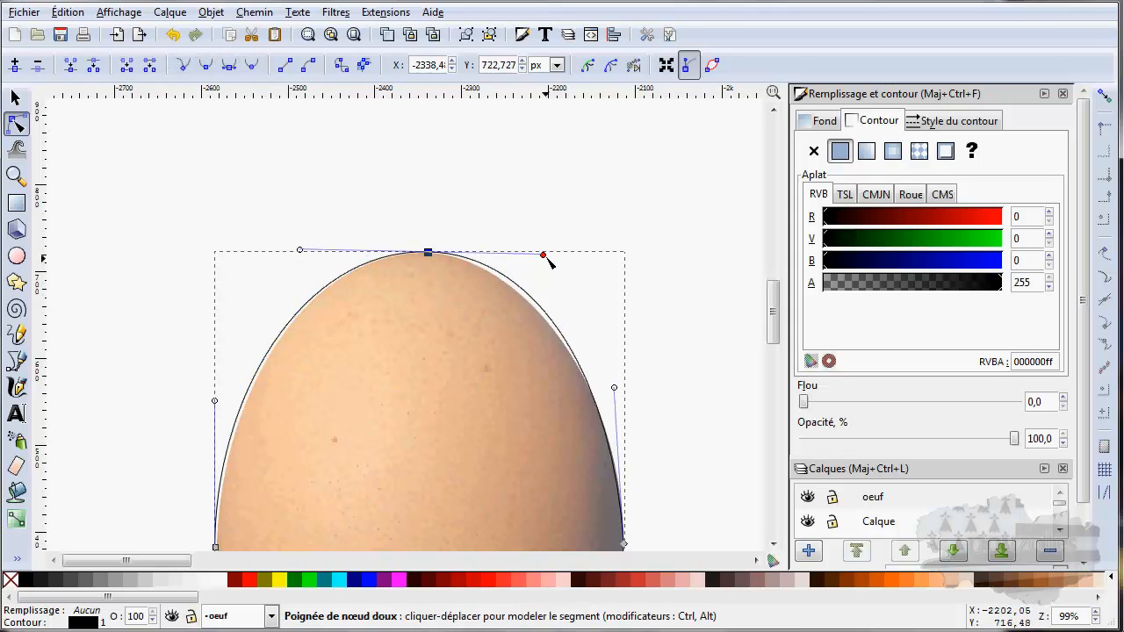
pyautogui.moveTo(547, 257); pyautogui.dragTo(533, 256)
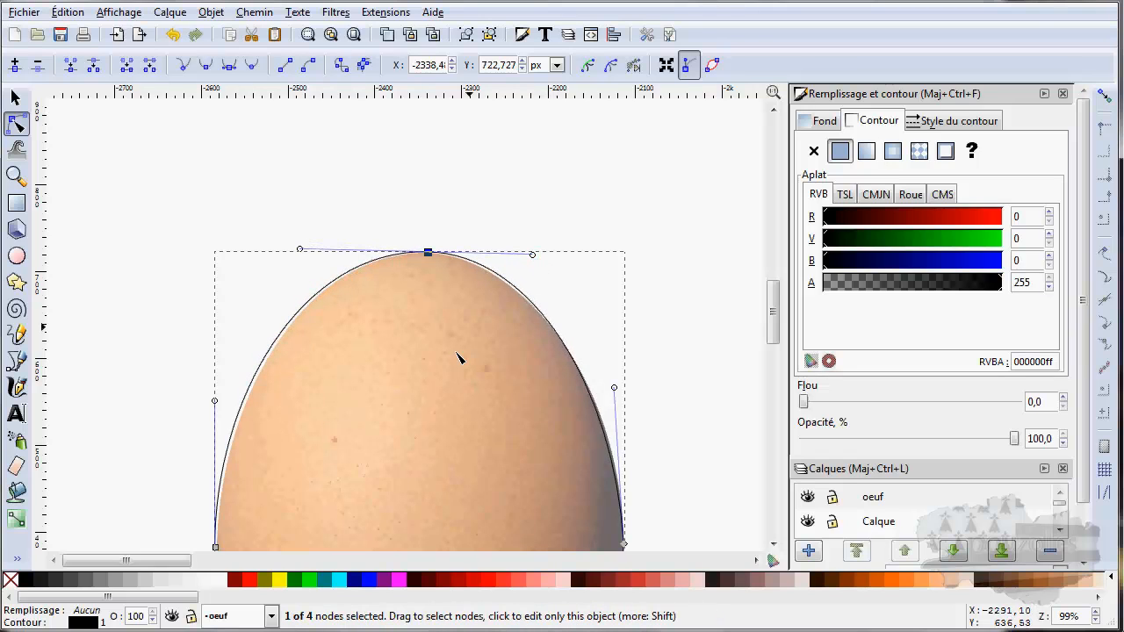
# - Increase the egg outline's stroke width to 2.9 px
pyautogui.keyDown('ctrl'); pyautogui.scroll(-3, 457, 358); pyautogui.keyUp('ctrl')
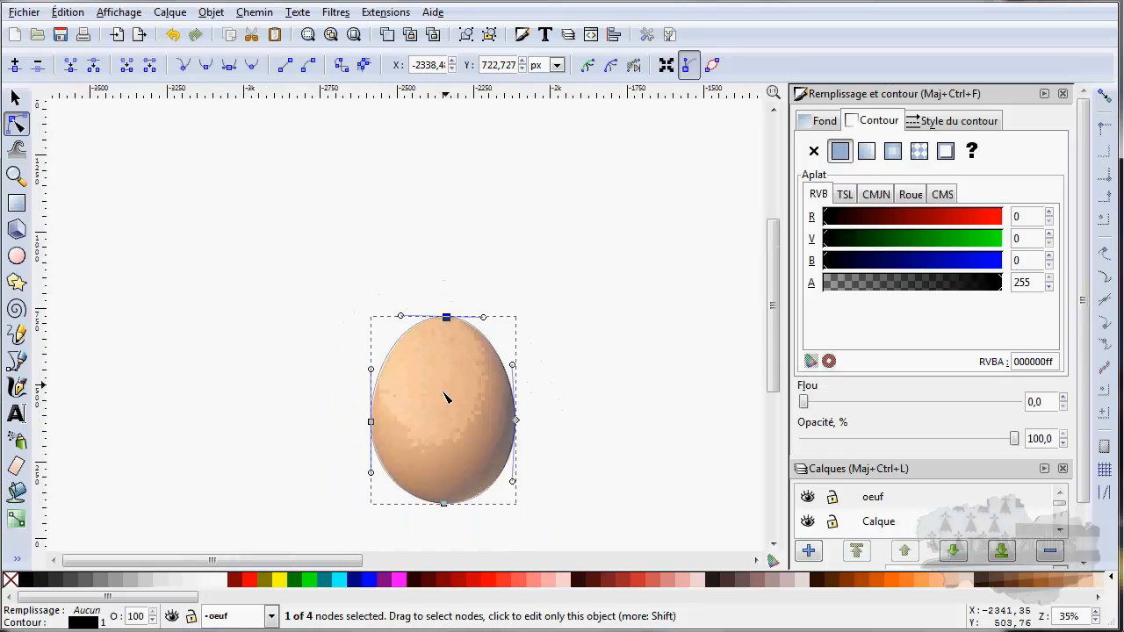
pyautogui.scroll(-2, 449, 369)
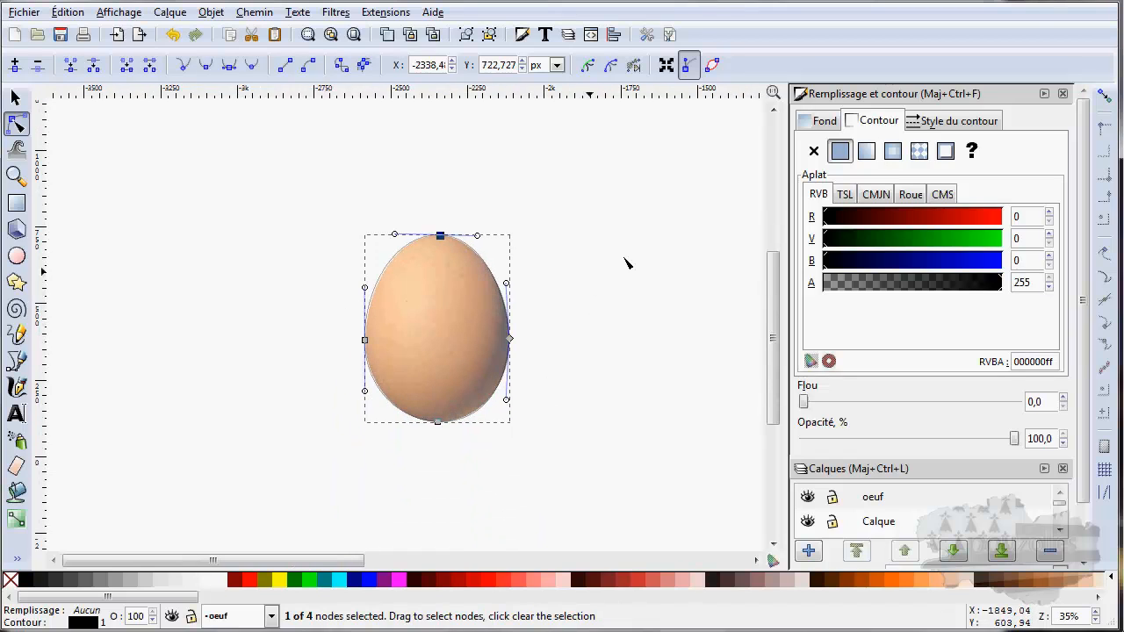
pyautogui.click(935, 123)
pyautogui.click(954, 145)
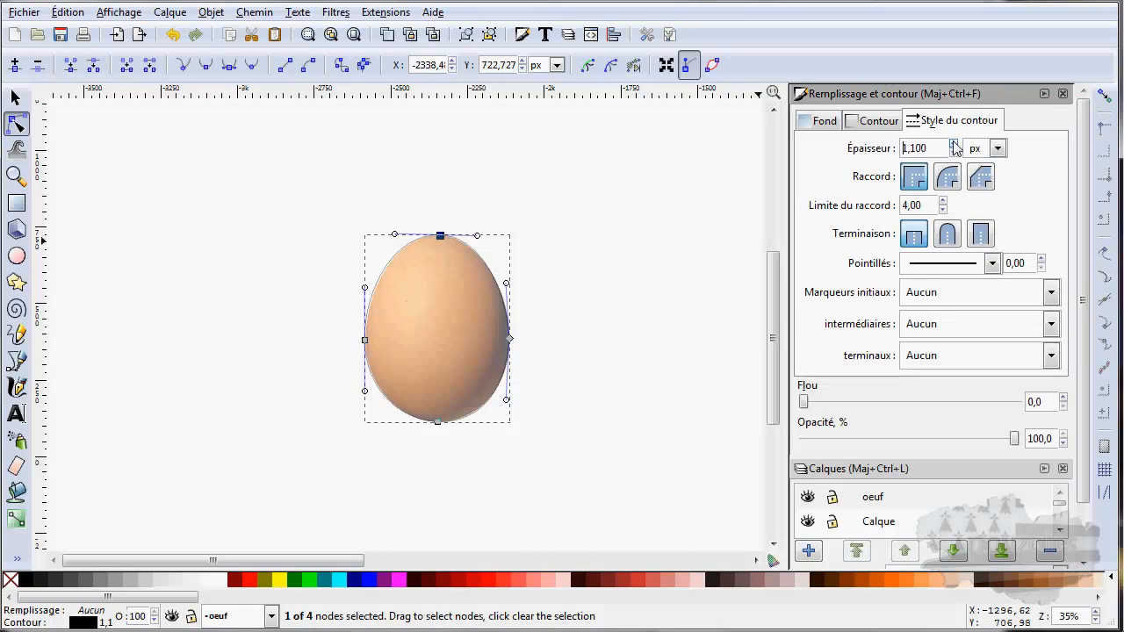
pyautogui.click(955, 145)
# - Hide the Calque layer holding the egg photo and deselect the outline's node
pyautogui.click(1045, 93)
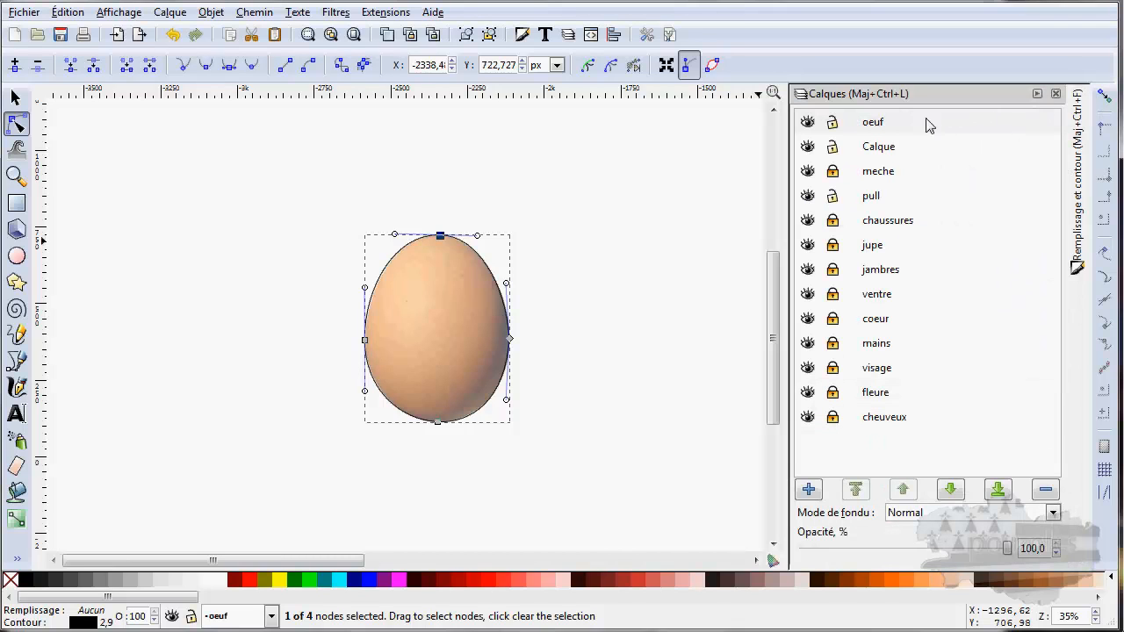
pyautogui.click(807, 148)
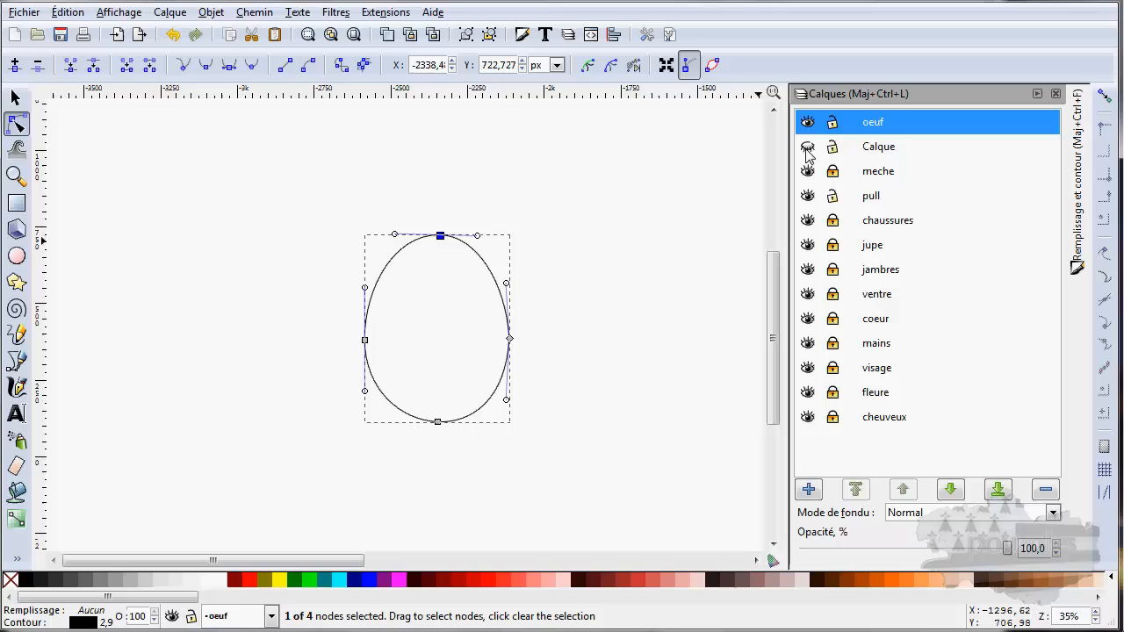
pyautogui.click(630, 256)
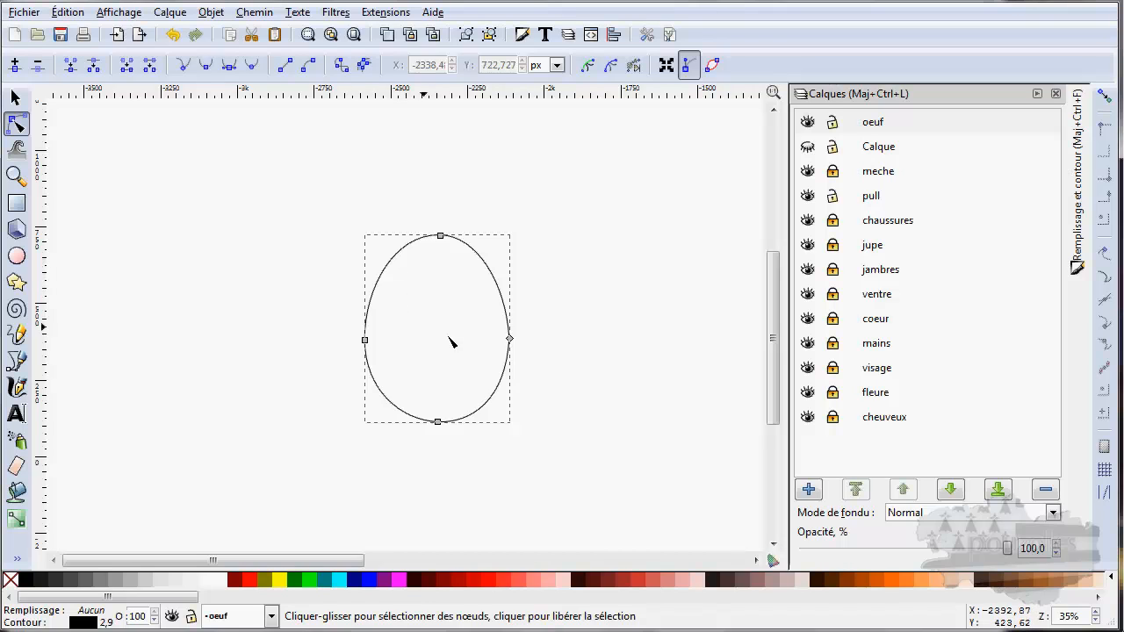
# - Draw a large circle to the left of the egg outline and remove its fill
pyautogui.moveTo(246, 241); pyautogui.dragTo(427, 231)
pyautogui.click(17, 255)
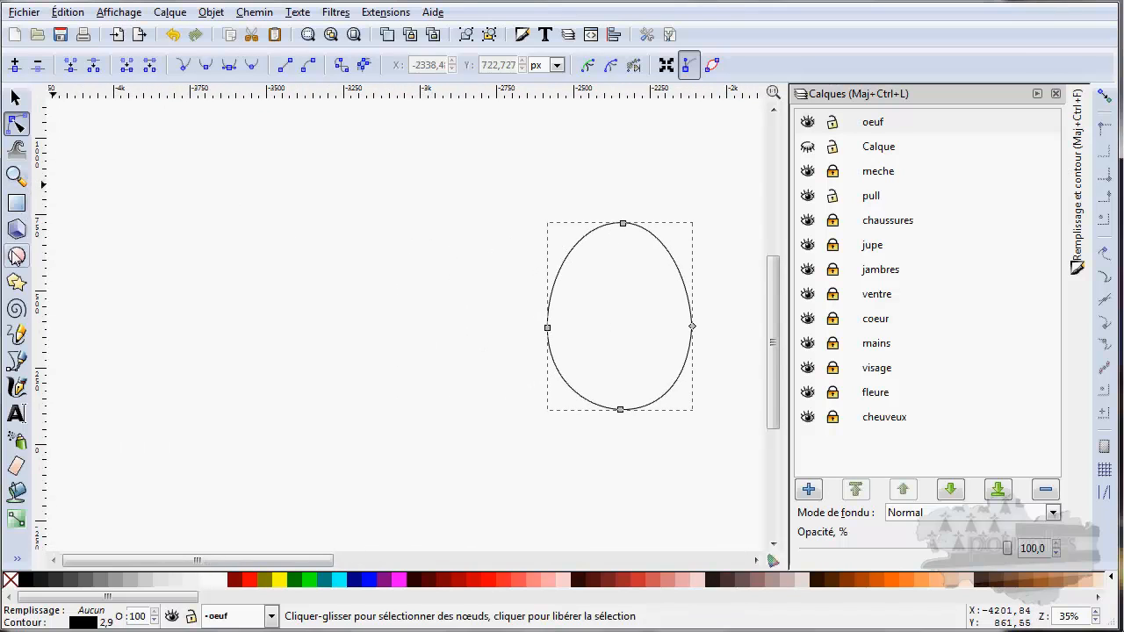
pyautogui.moveTo(173, 240)
pyautogui.mouseDown()
pyautogui.moveTo(161, 222)
pyautogui.moveTo(389, 437)
pyautogui.mouseUp()
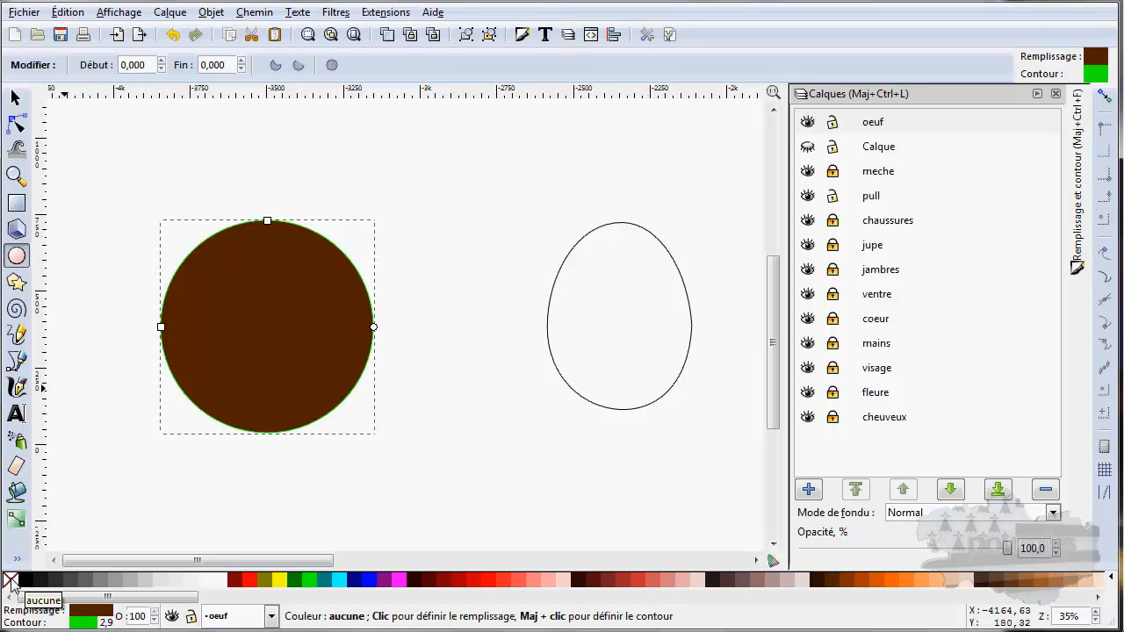
pyautogui.click(11, 581)
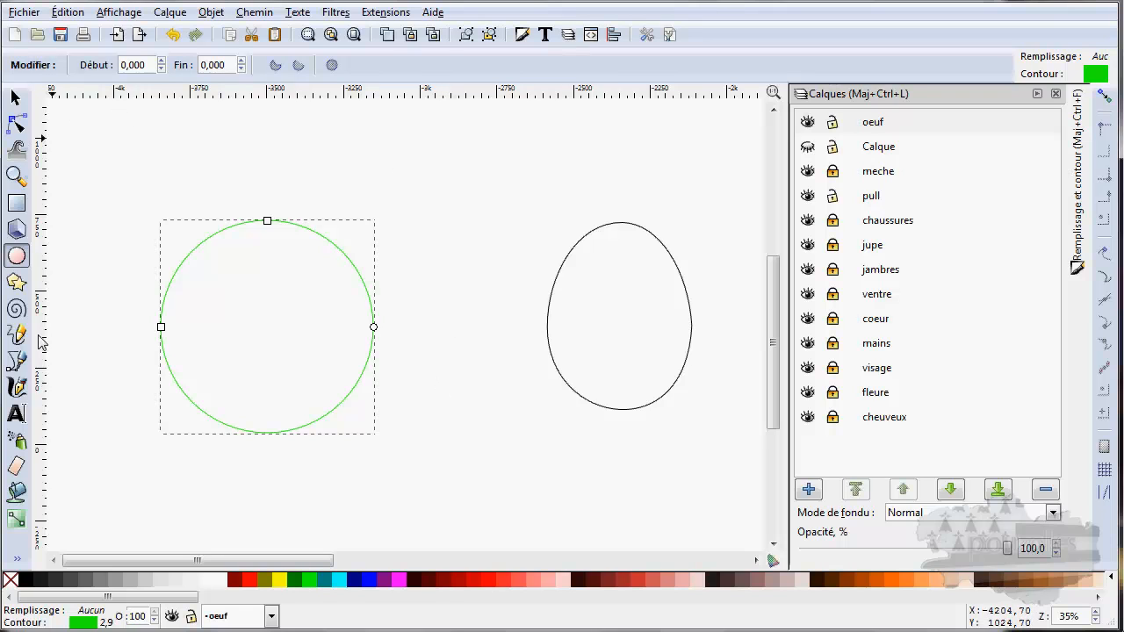
# - Draw a closed four-node Bézier path with nodes at the circle's top, right, bottom and left points
pyautogui.click(17, 361)
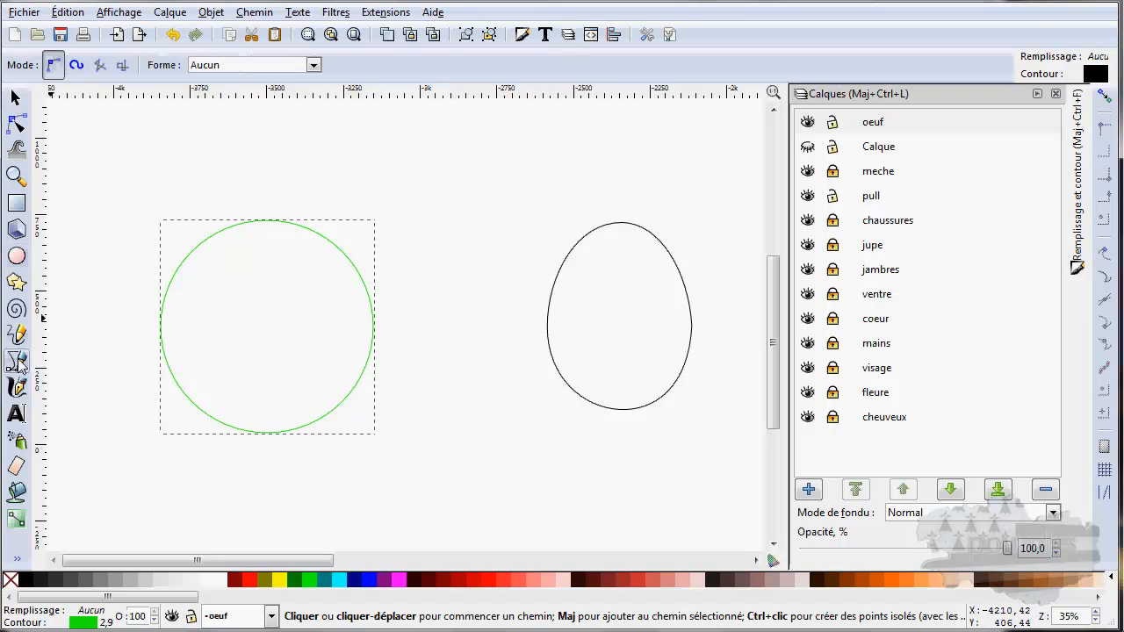
pyautogui.click(271, 220)
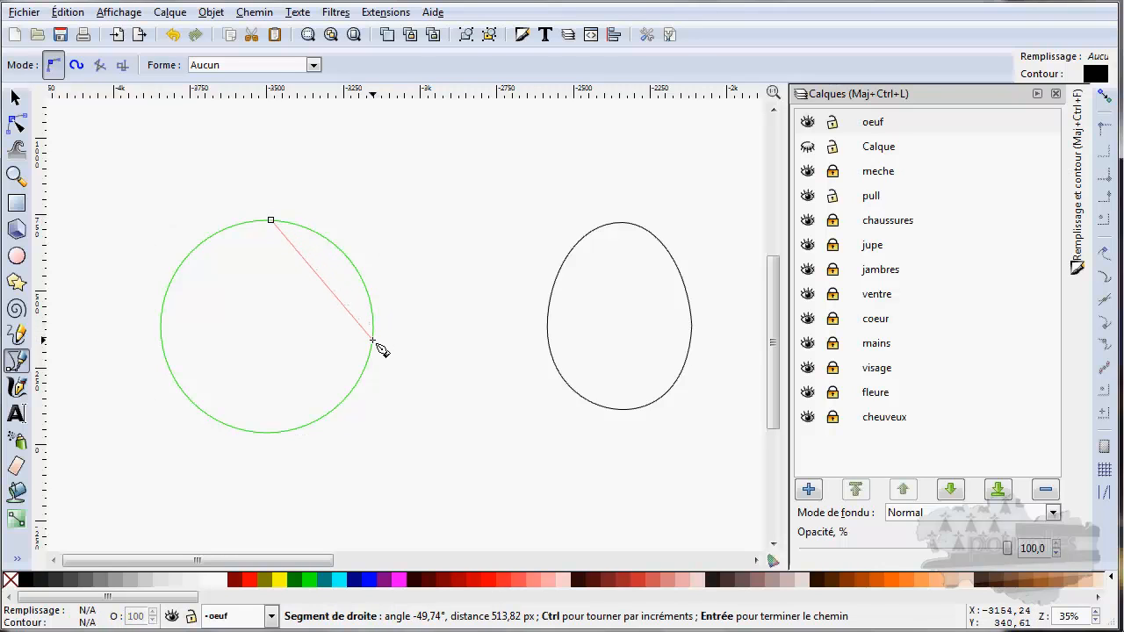
pyautogui.click(262, 432)
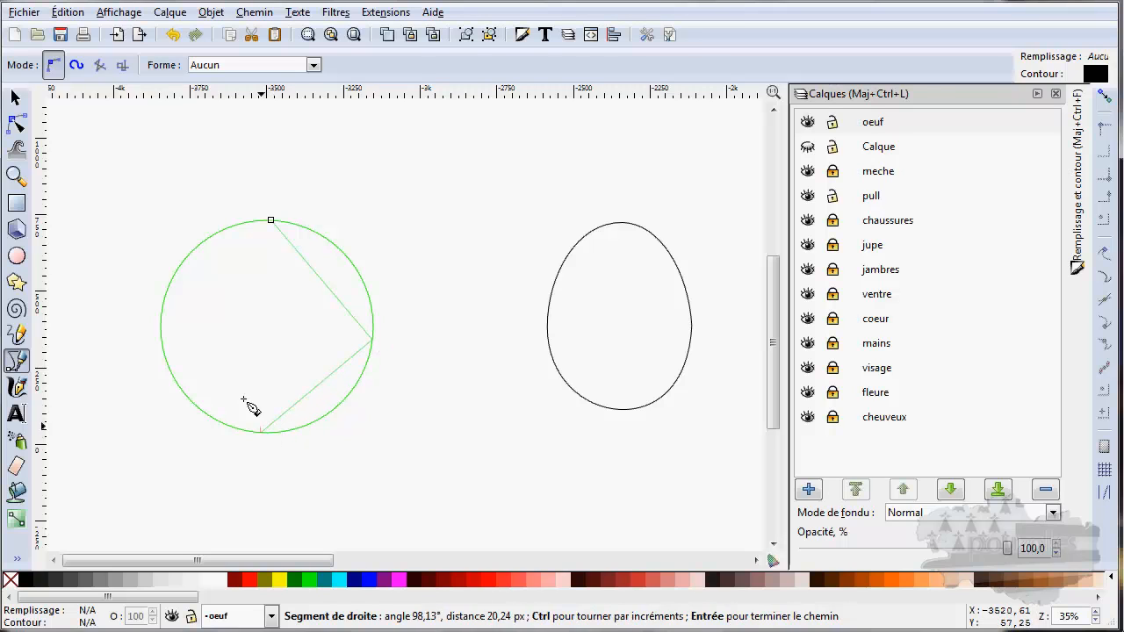
pyautogui.click(161, 324)
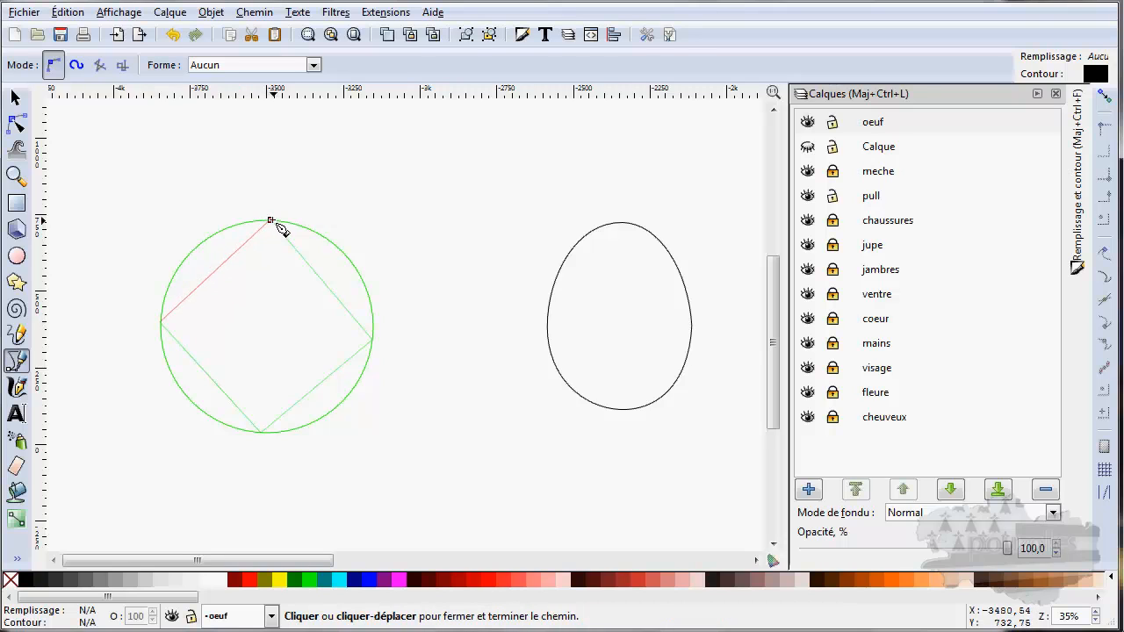
pyautogui.click(271, 221)
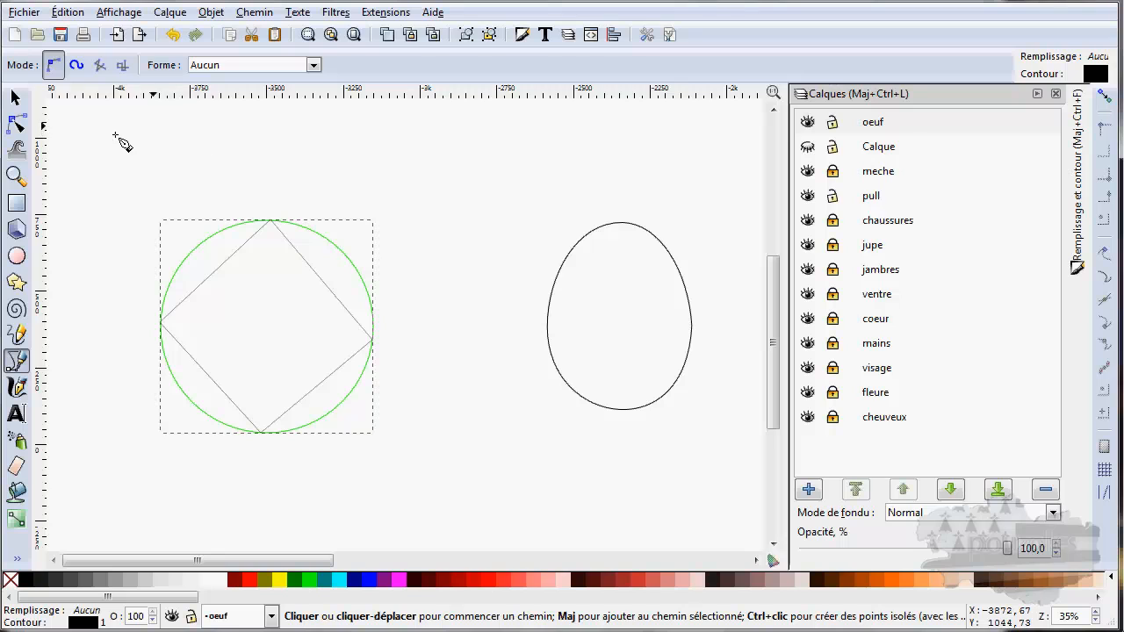
# - Bend the four straight segments of the new path outward to follow the circle's contour
pyautogui.click(16, 124)
pyautogui.moveTo(334, 293); pyautogui.dragTo(366, 277)
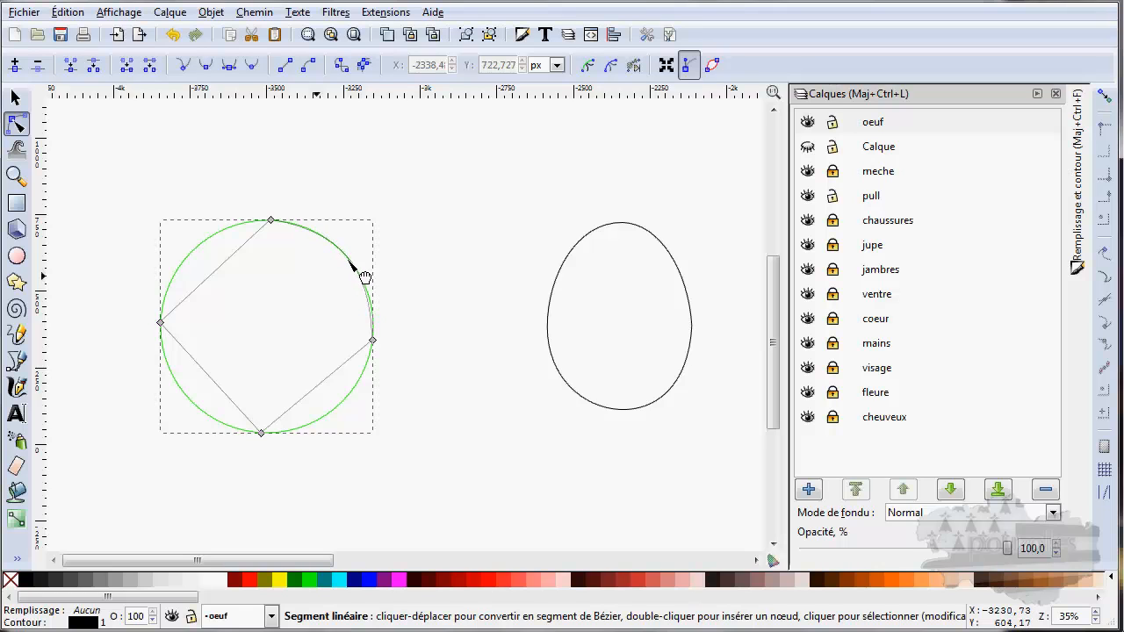
pyautogui.moveTo(364, 278); pyautogui.dragTo(366, 277)
pyautogui.moveTo(325, 392); pyautogui.dragTo(339, 412)
pyautogui.moveTo(214, 381); pyautogui.dragTo(194, 403)
pyautogui.moveTo(213, 272); pyautogui.dragTo(197, 253)
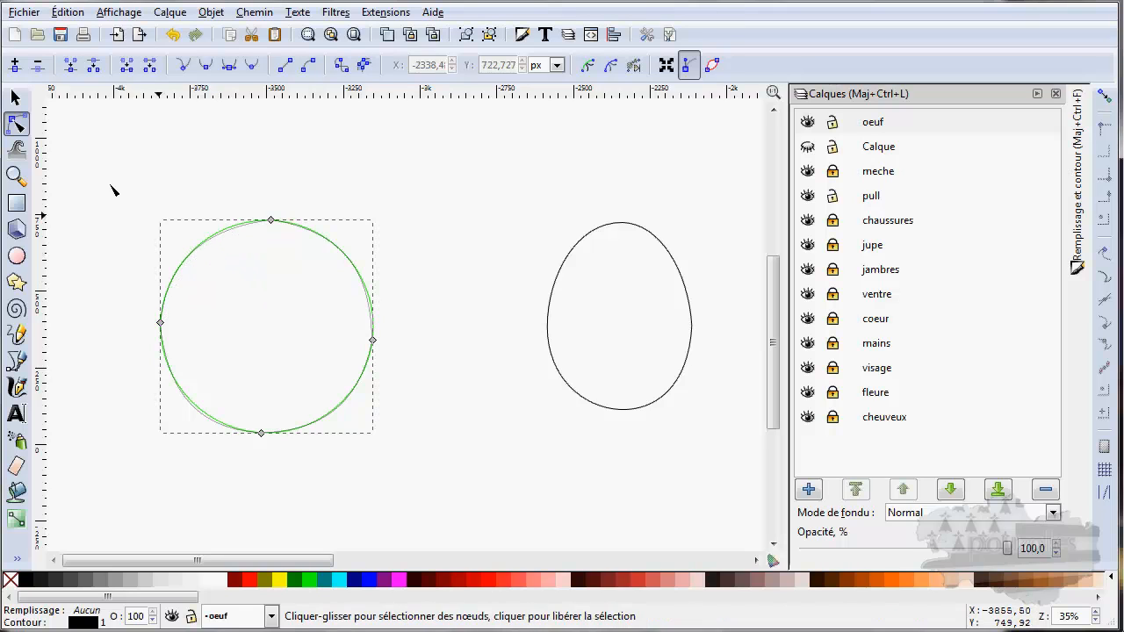
# - Move the four-node path off the green circle to about X -3243.4, Y -332.5 px and show its nodes
pyautogui.click(16, 97)
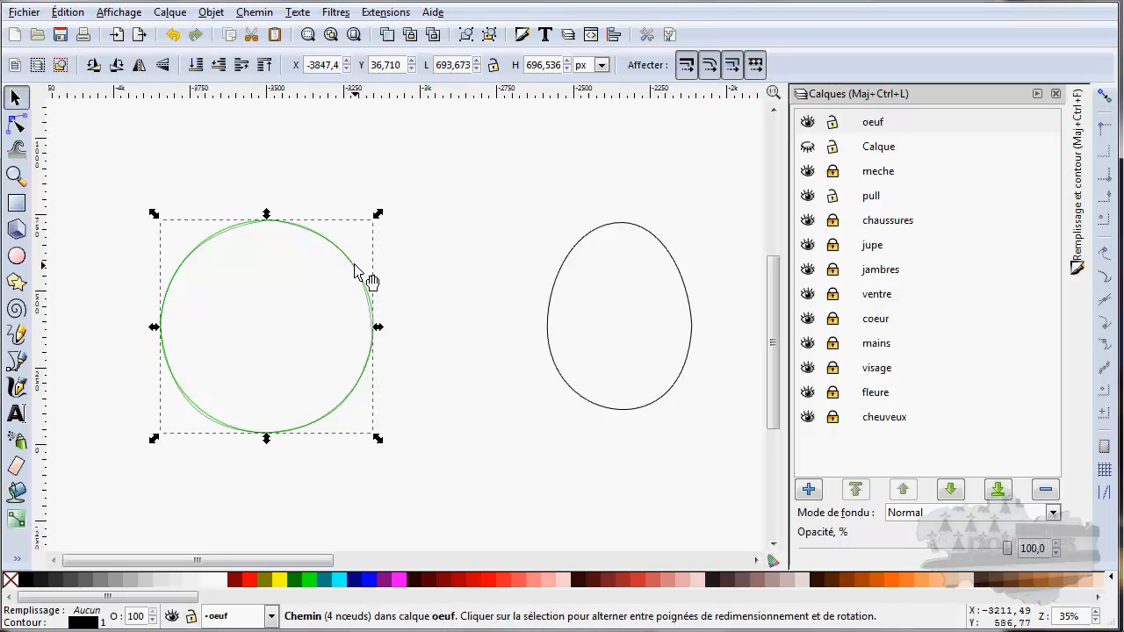
pyautogui.moveTo(364, 274); pyautogui.dragTo(544, 385)
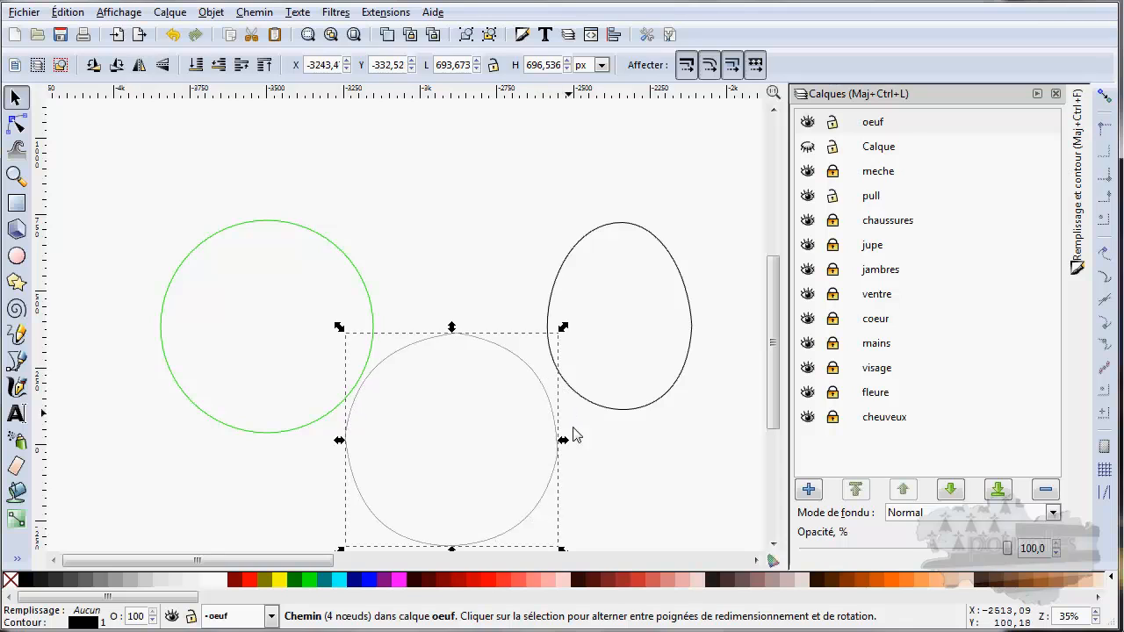
pyautogui.scroll(-1, 588, 465)
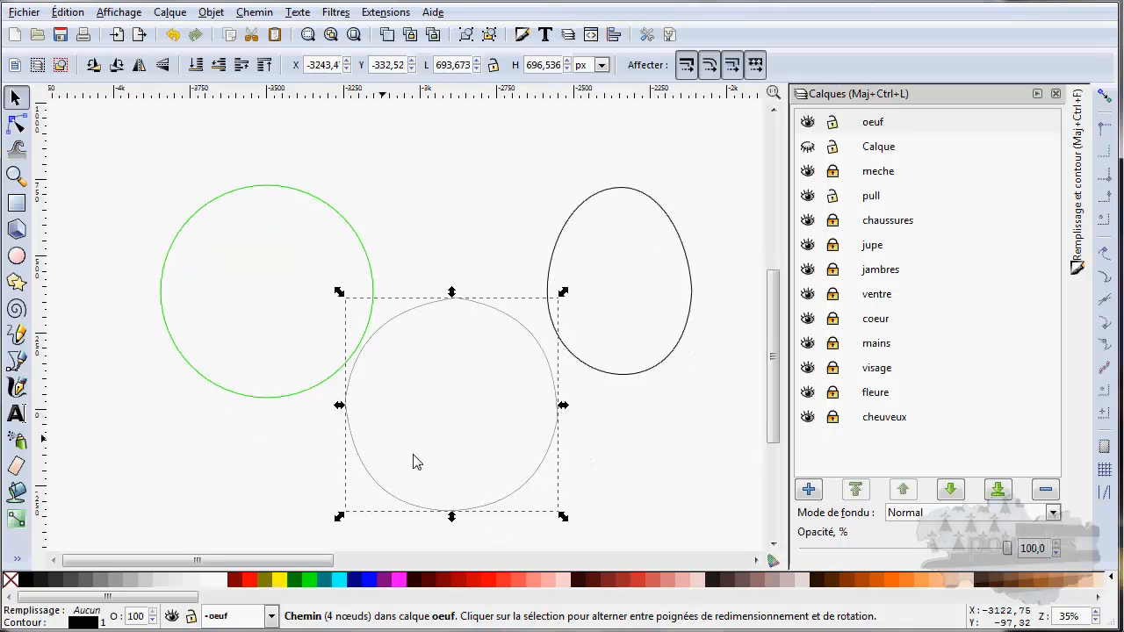
pyautogui.click(17, 128)
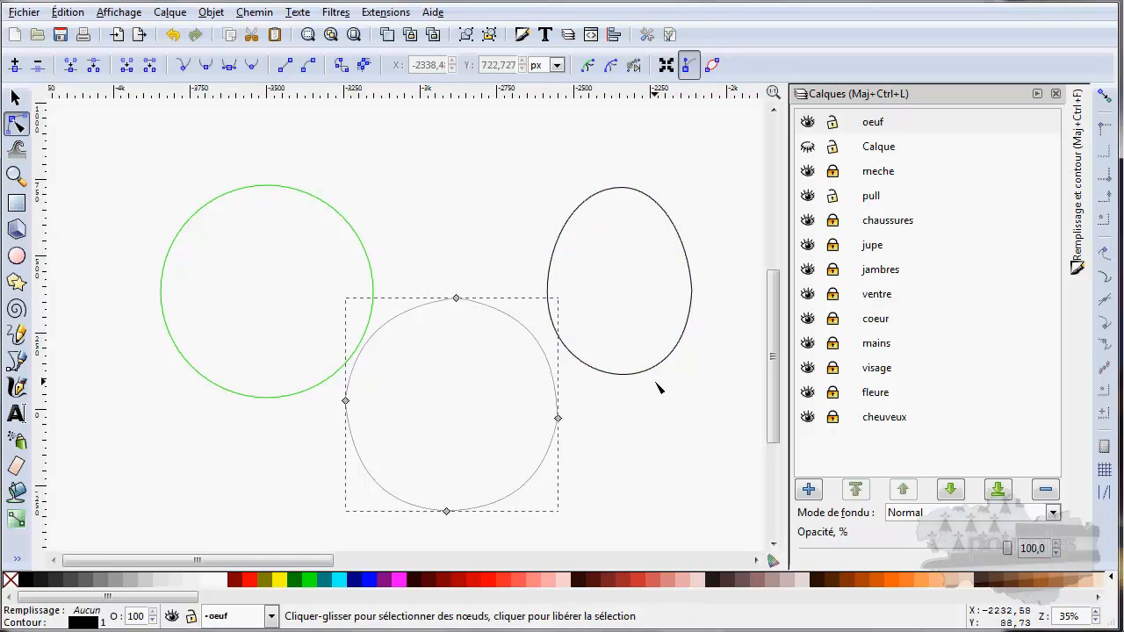
pyautogui.moveTo(657, 392); pyautogui.dragTo(312, 378)
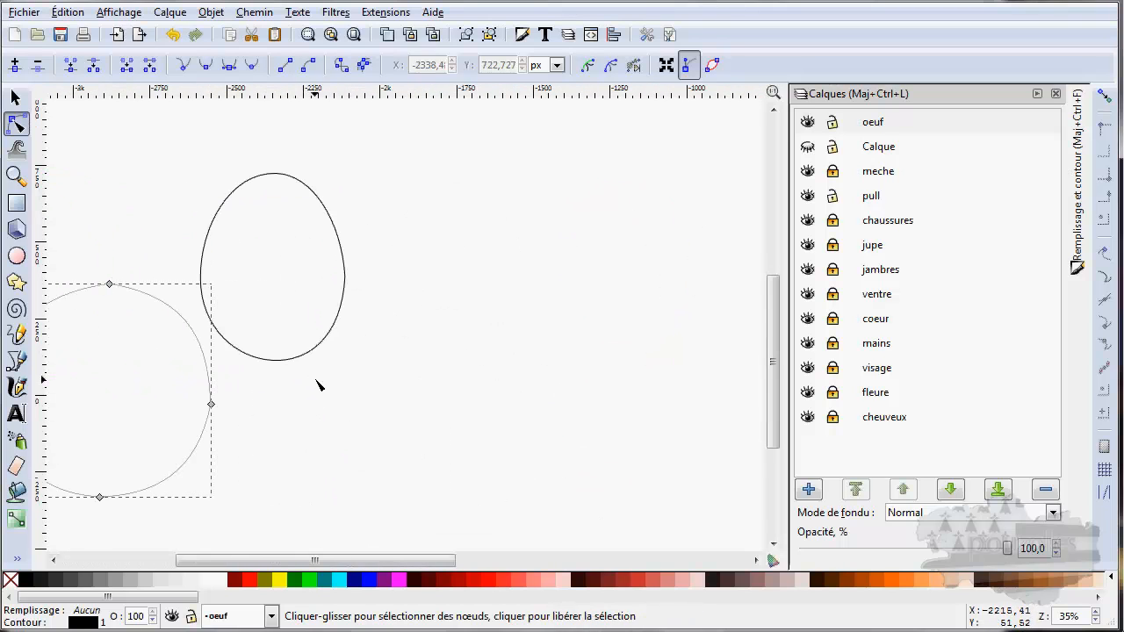
# - Show the Calque layer and move the egg photo right of its outline, to about X -1751.7, Y 108.3 px
pyautogui.click(807, 147)
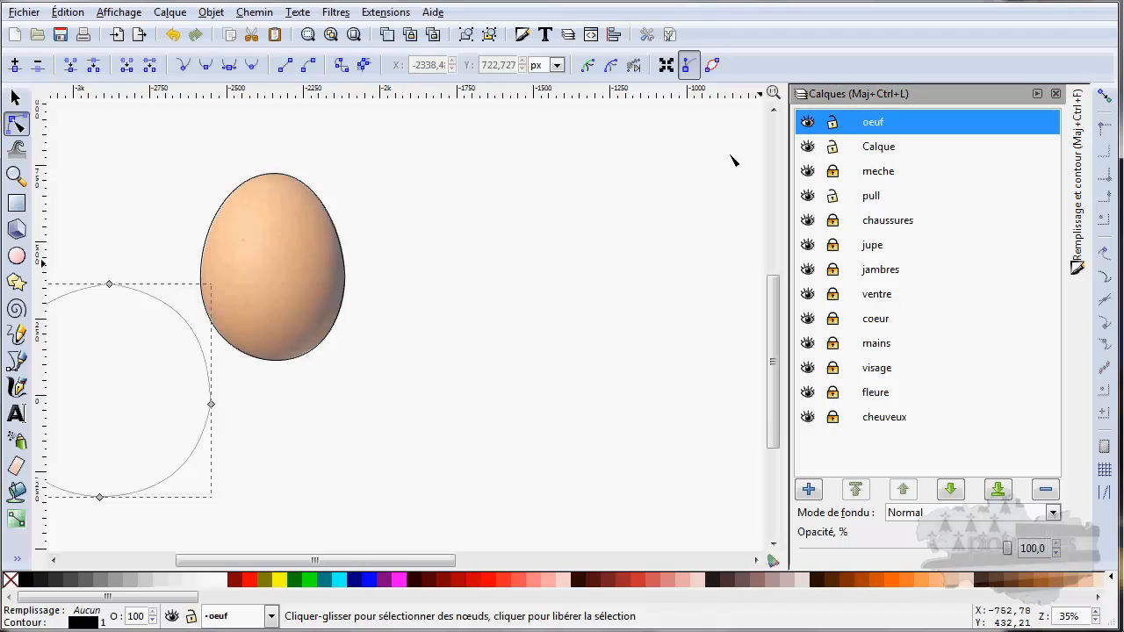
pyautogui.click(304, 244)
pyautogui.moveTo(332, 255); pyautogui.dragTo(410, 261)
pyautogui.click(15, 97)
pyautogui.moveTo(289, 258)
pyautogui.mouseDown()
pyautogui.moveTo(519, 276)
pyautogui.moveTo(511, 249)
pyautogui.mouseUp()
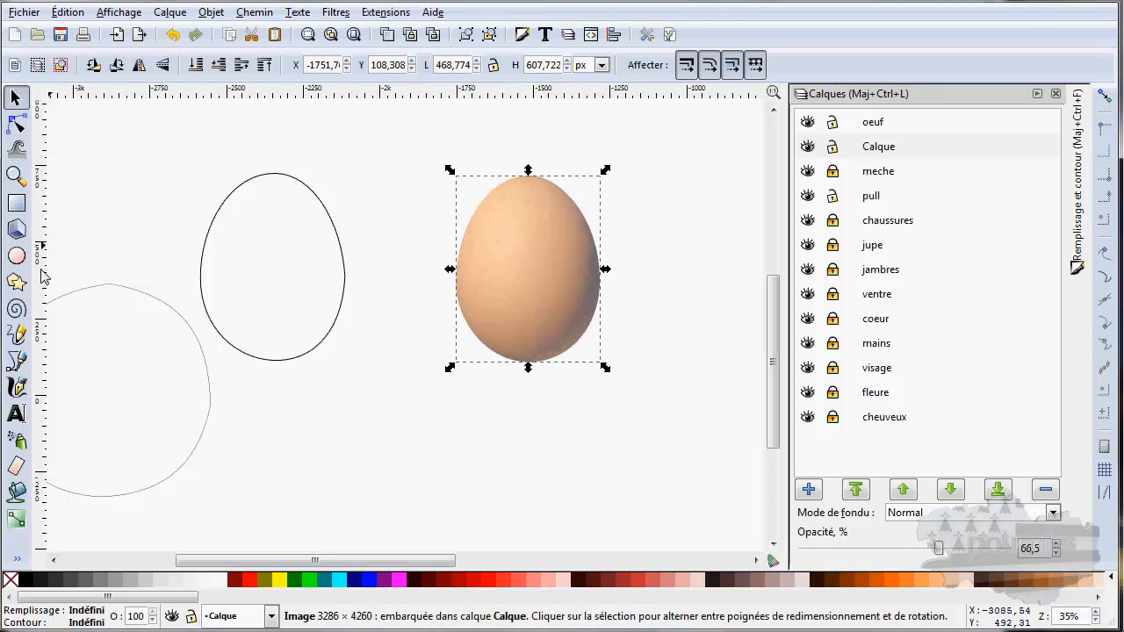
# - Draw a closed two-node Bézier path between the egg photo's top and bottom points
pyautogui.click(18, 361)
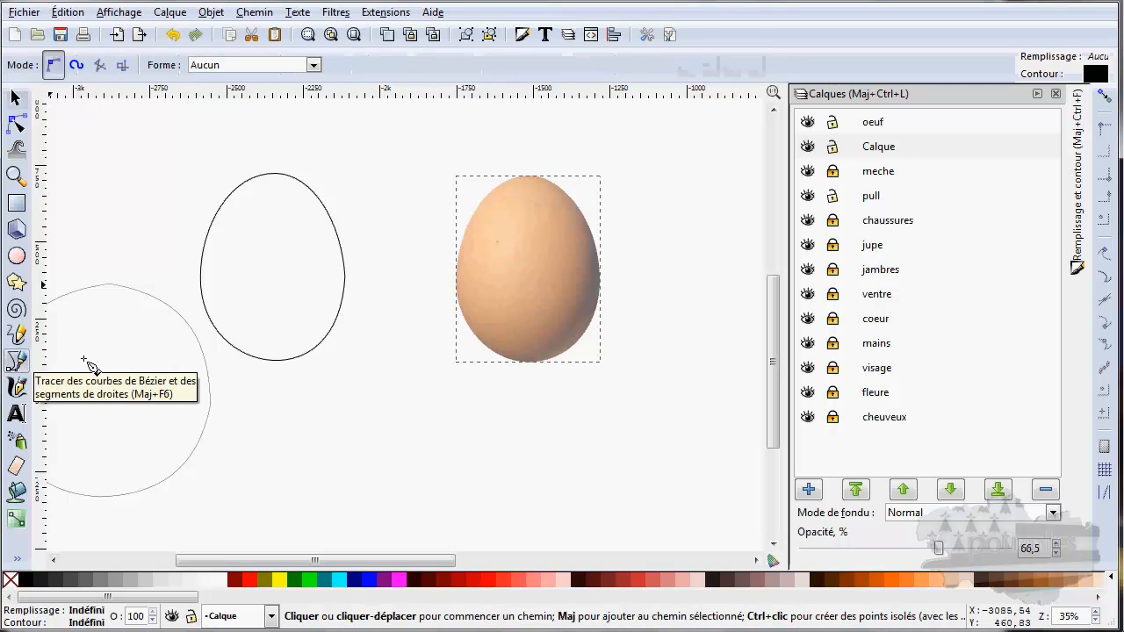
pyautogui.click(529, 176)
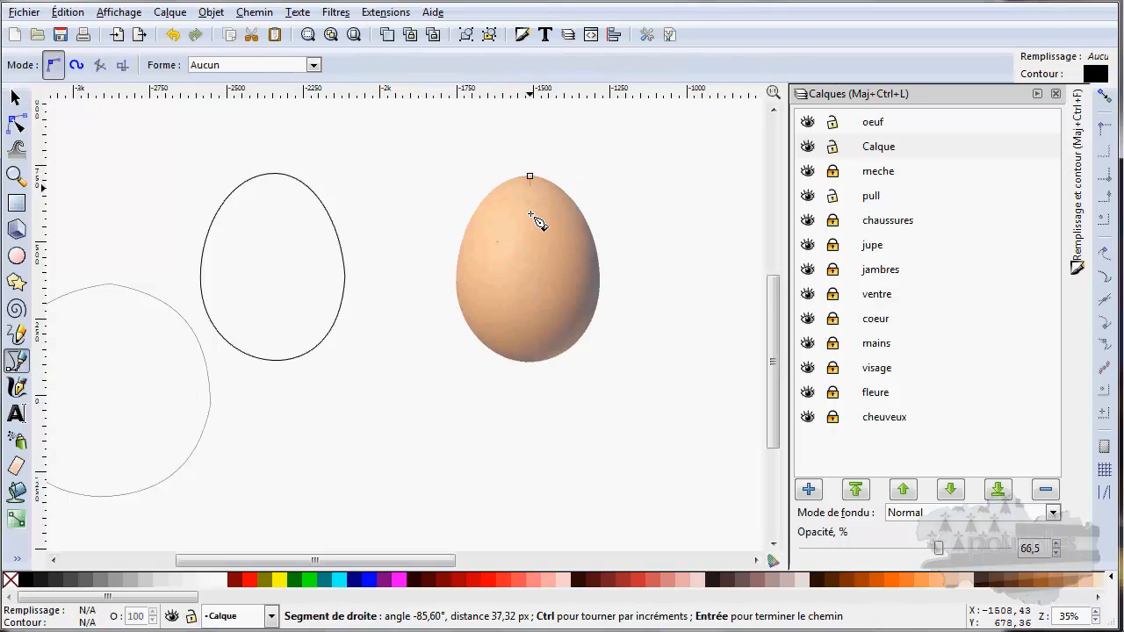
pyautogui.click(528, 361)
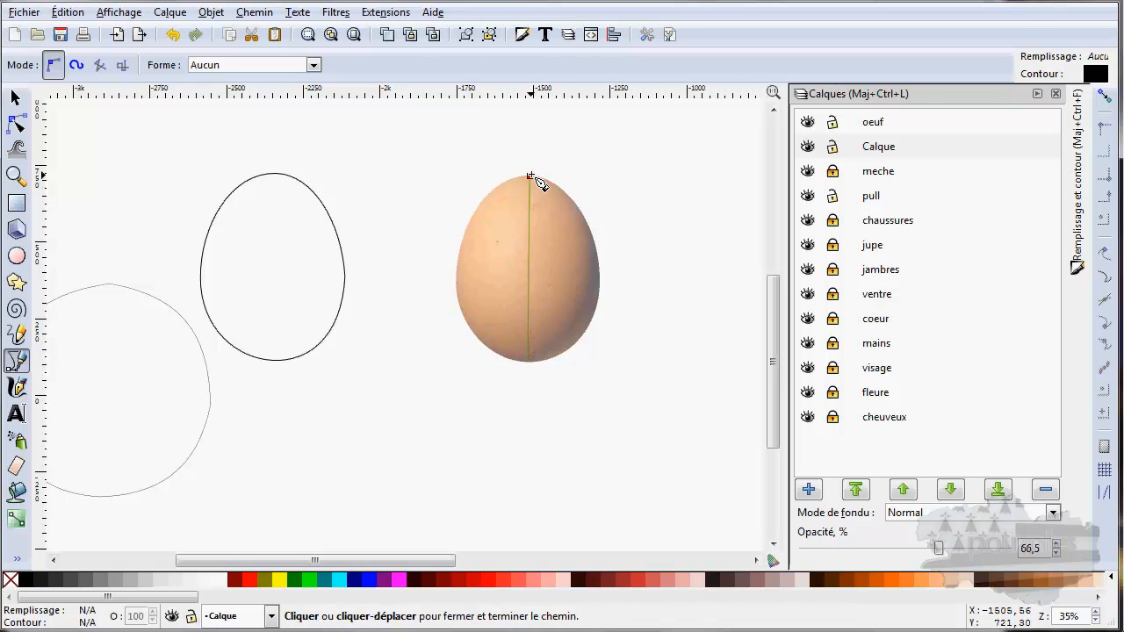
pyautogui.click(529, 177)
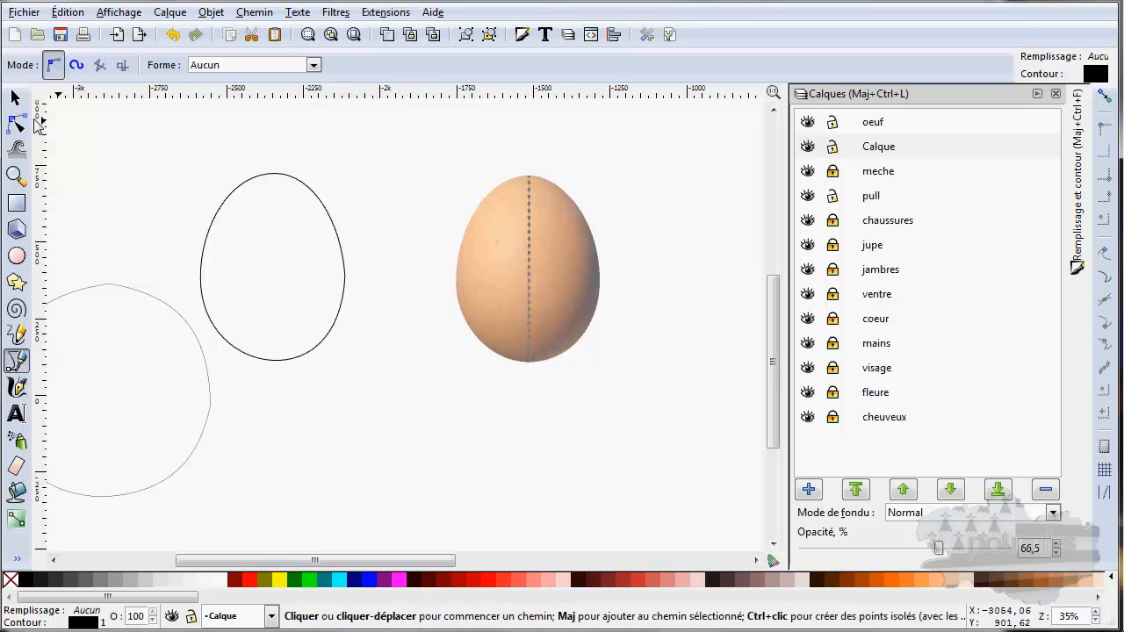
# - Bend the path's two straight segments outward to the right and left edges of the egg photo
pyautogui.click(18, 125)
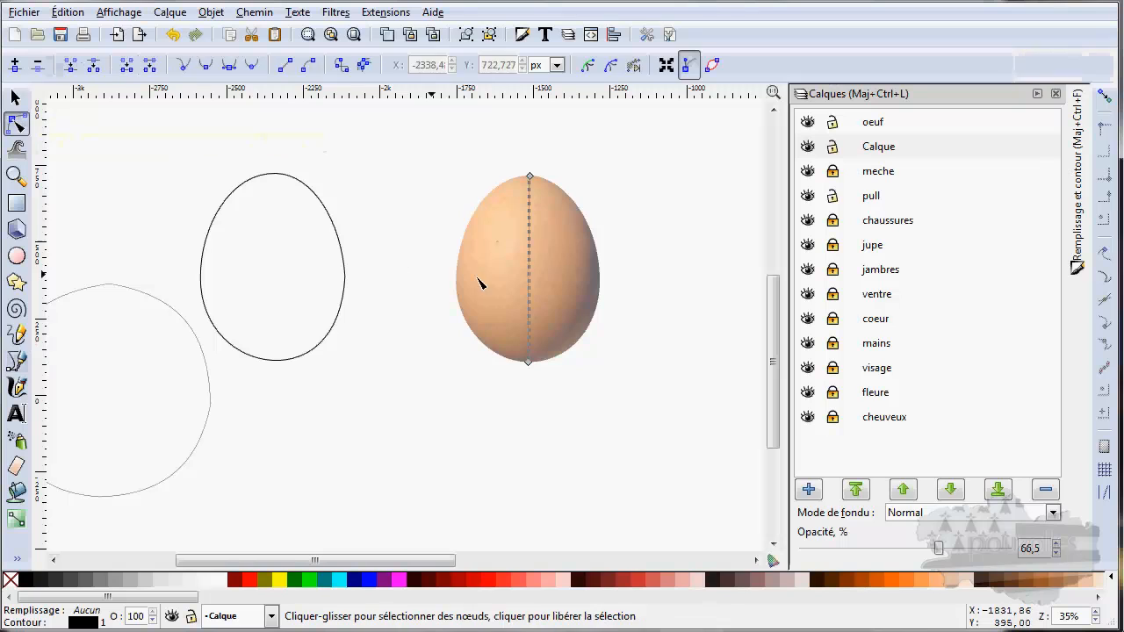
pyautogui.moveTo(539, 268); pyautogui.dragTo(611, 291)
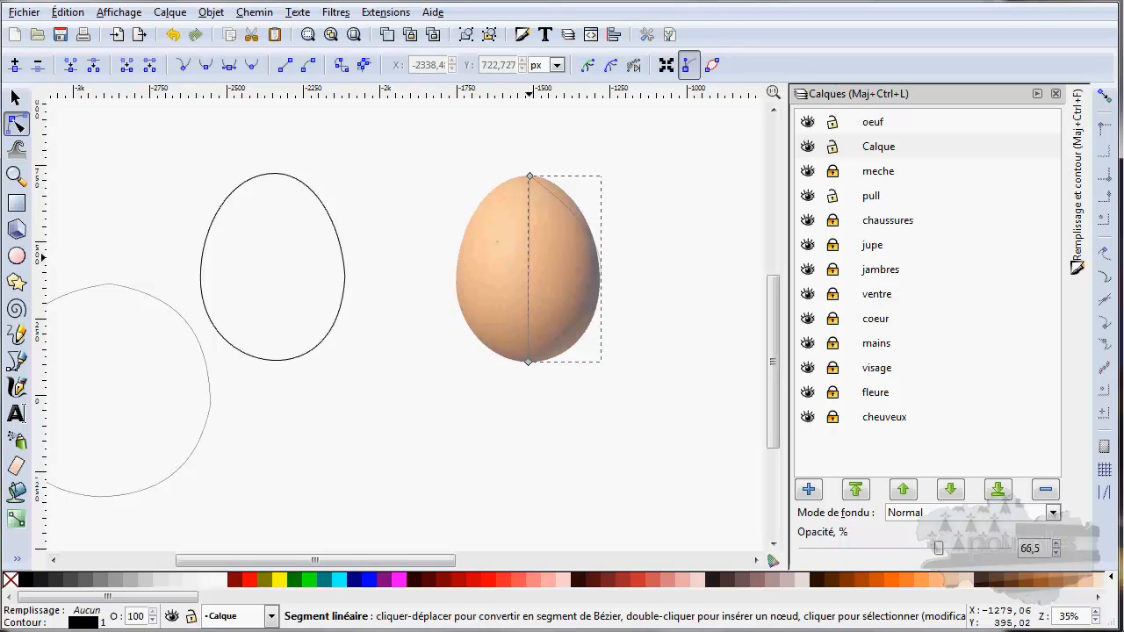
pyautogui.scroll(2, 593, 295)
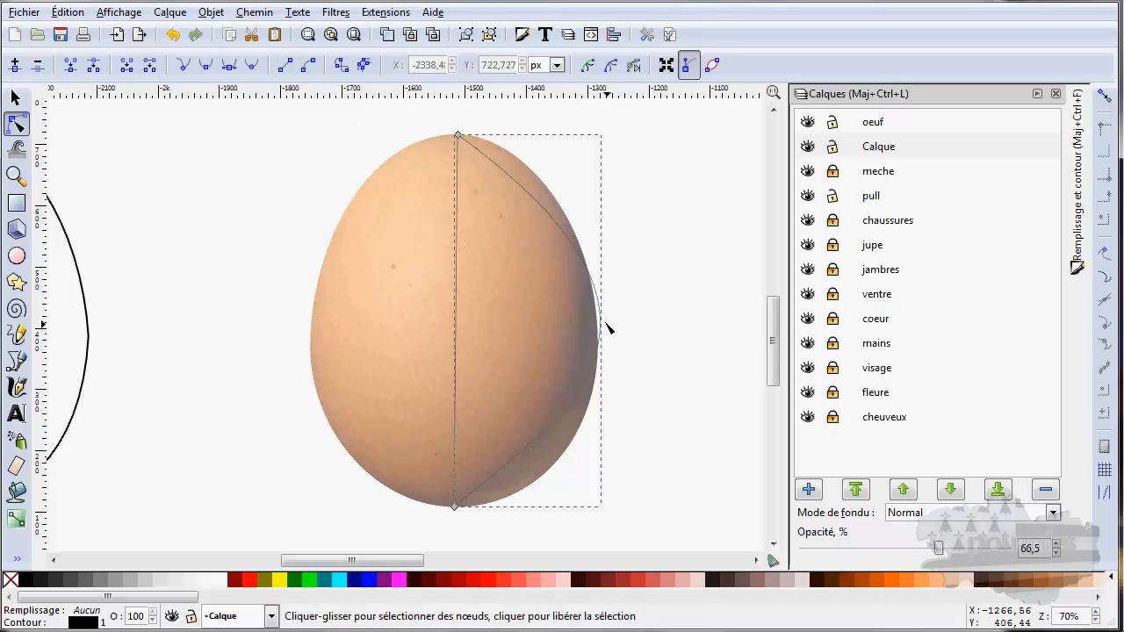
pyautogui.moveTo(595, 309); pyautogui.dragTo(595, 310)
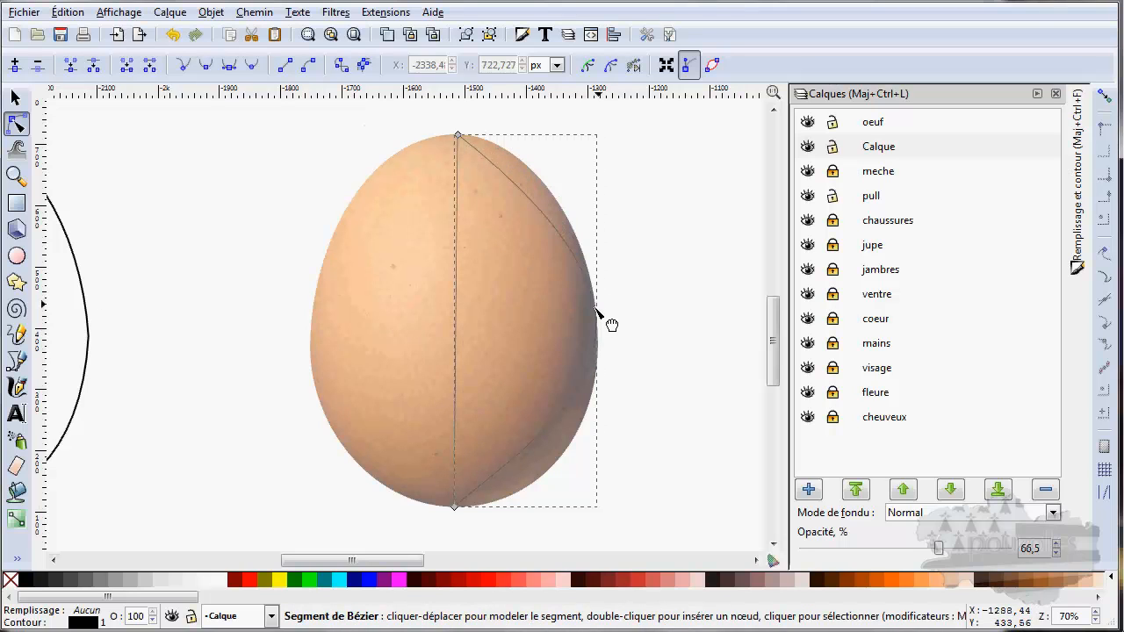
pyautogui.moveTo(455, 316); pyautogui.dragTo(313, 317)
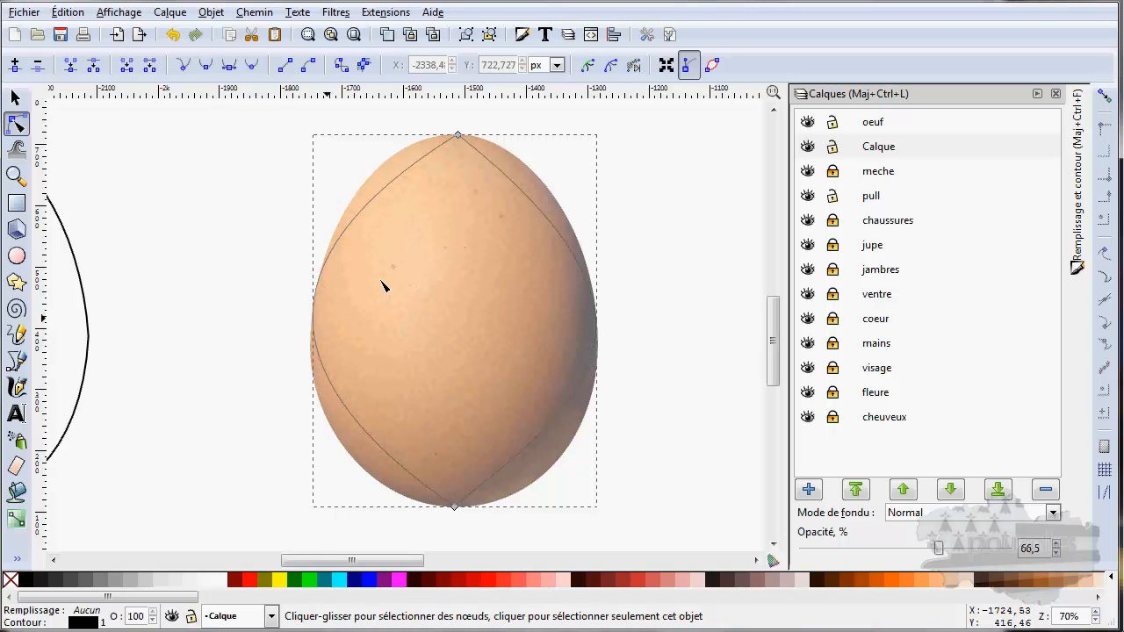
# - Select both the top and bottom nodes of the two-node path and make them smooth
pyautogui.click(458, 134)
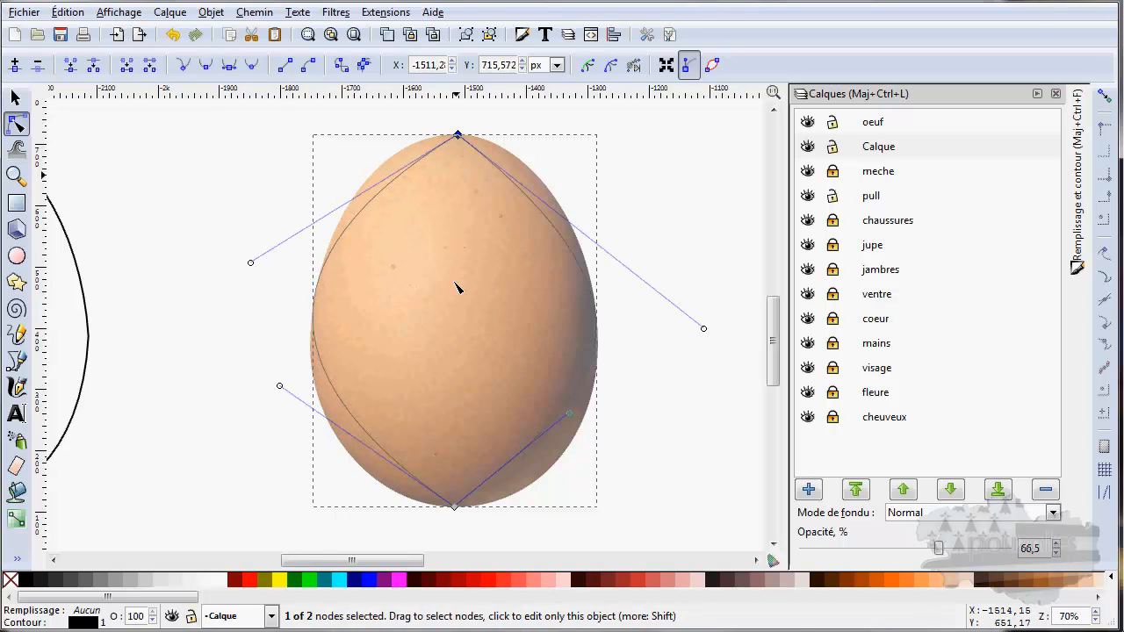
pyautogui.keyDown('shift'); pyautogui.click(454, 508); pyautogui.keyUp('shift')
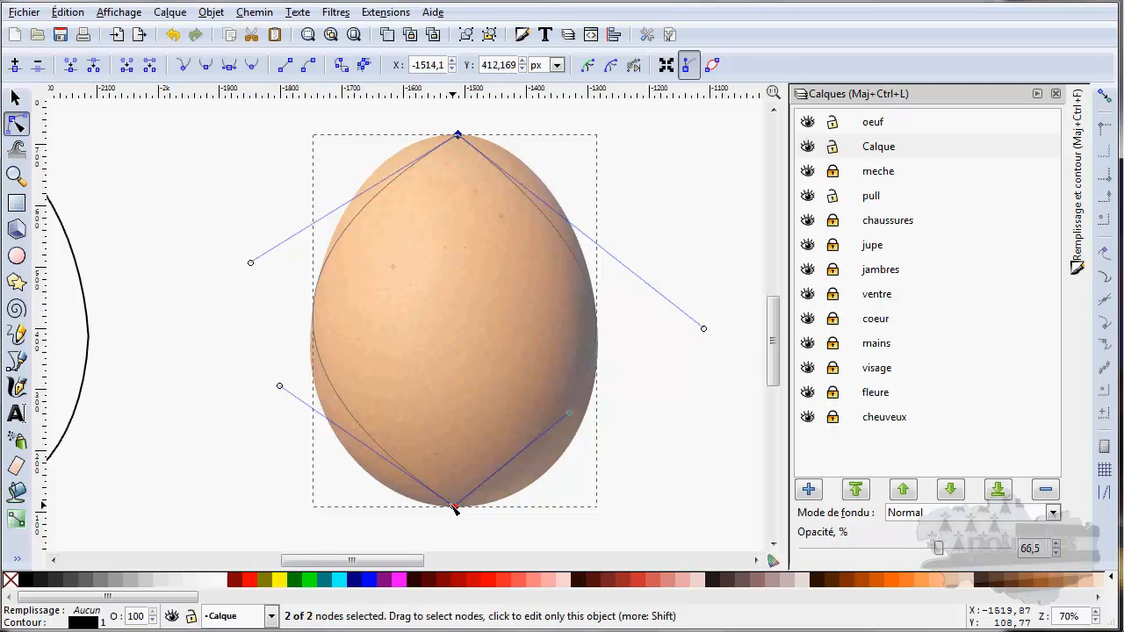
pyautogui.click(210, 65)
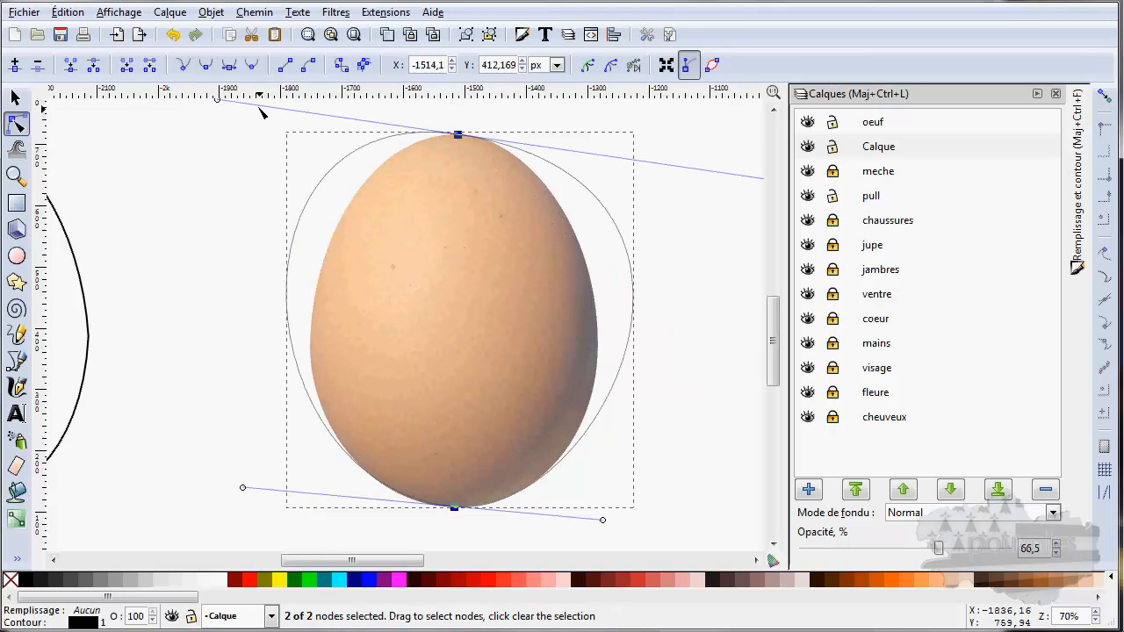
# - Level the top node's handles and shorten them to fit the curve to the egg's upper contour
pyautogui.scroll(-1, 289, 218)
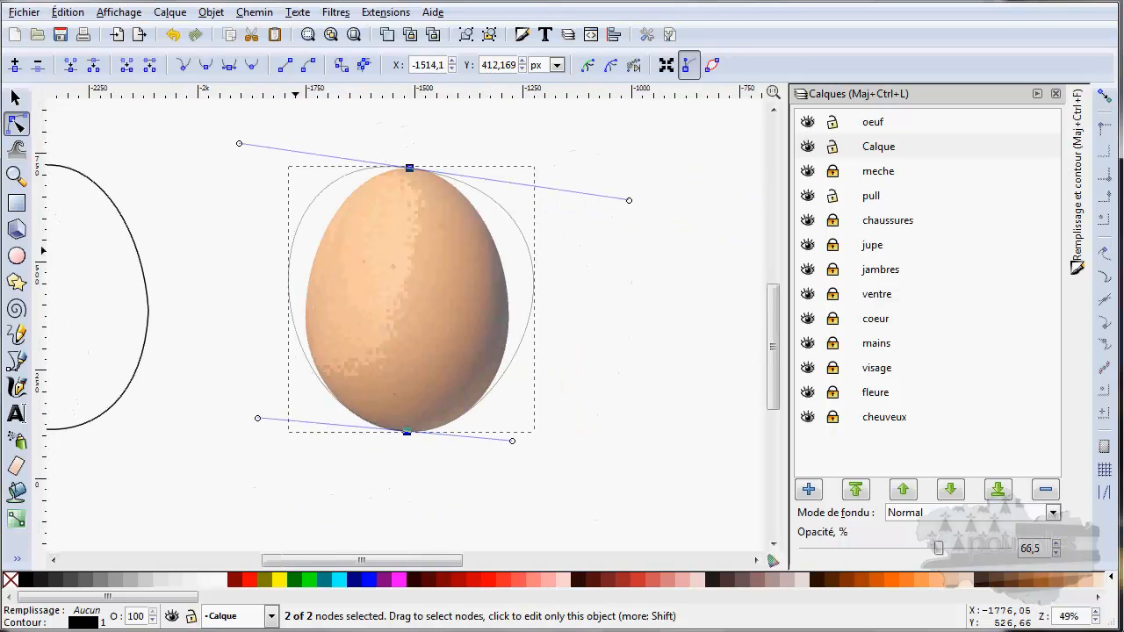
pyautogui.moveTo(242, 145); pyautogui.dragTo(292, 168)
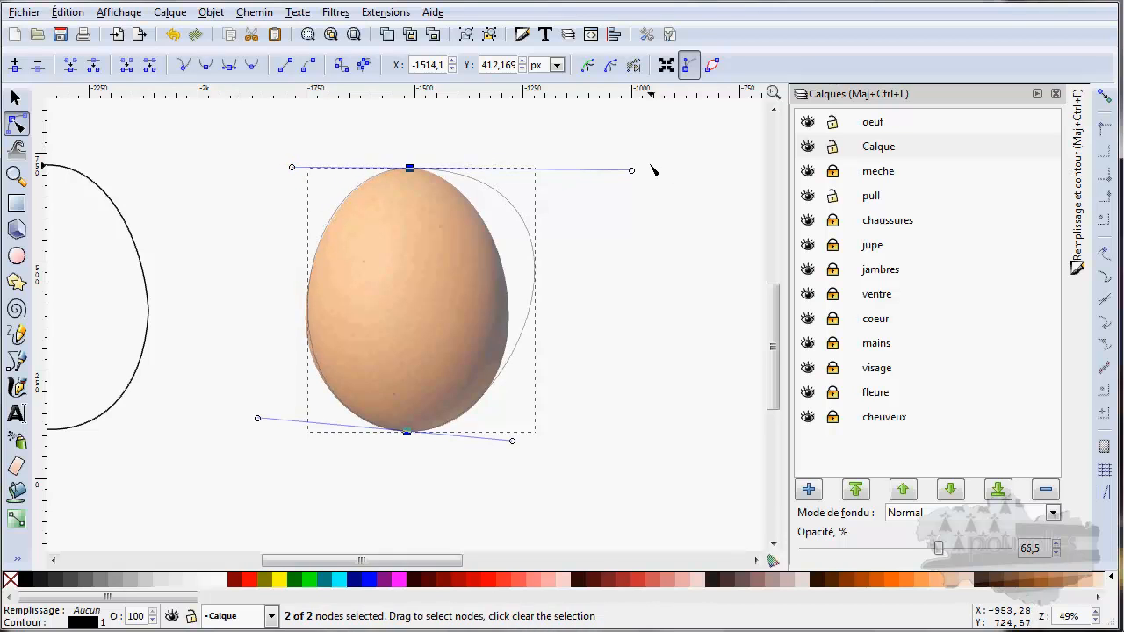
pyautogui.moveTo(633, 170); pyautogui.dragTo(529, 170)
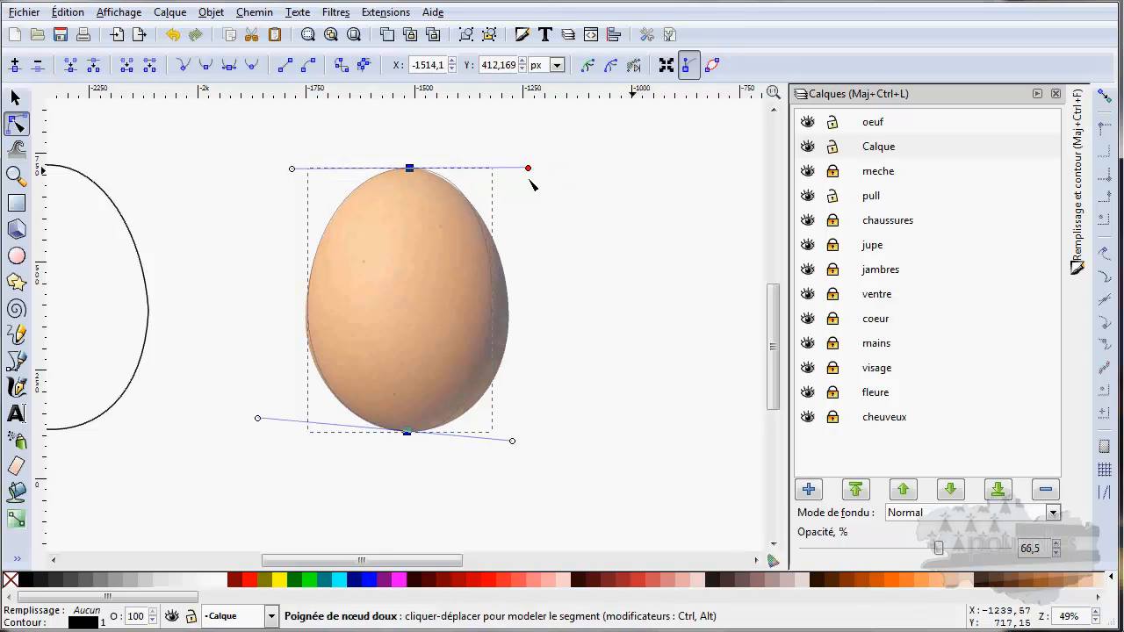
# - Level the bottom node's handles and lengthen the right one to fit the egg's lower right side
pyautogui.click(519, 439)
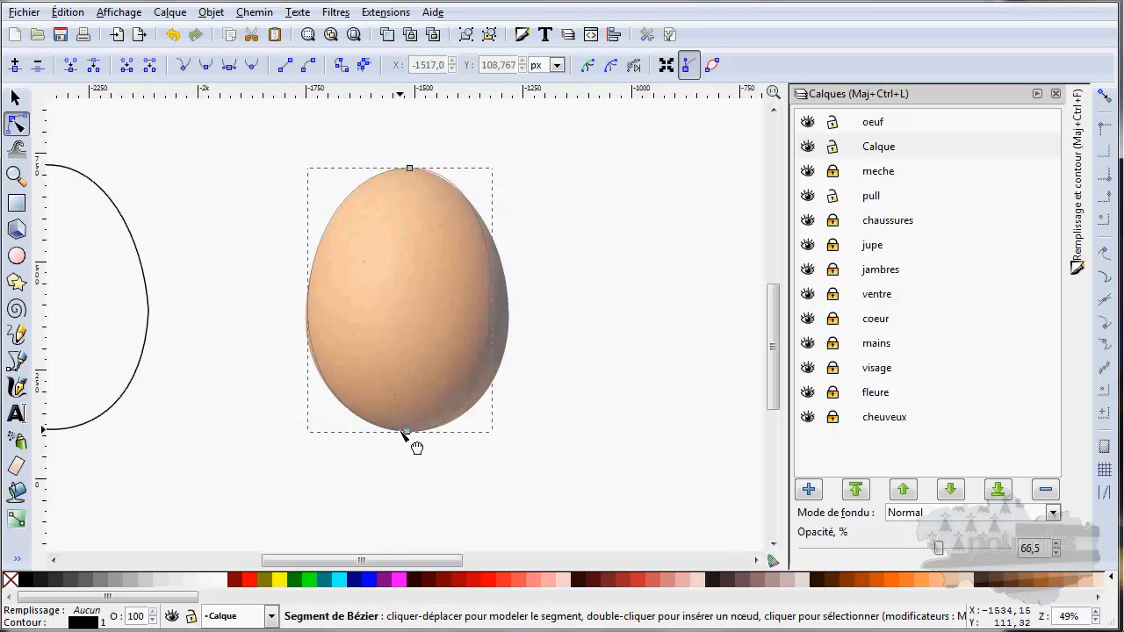
pyautogui.click(419, 448)
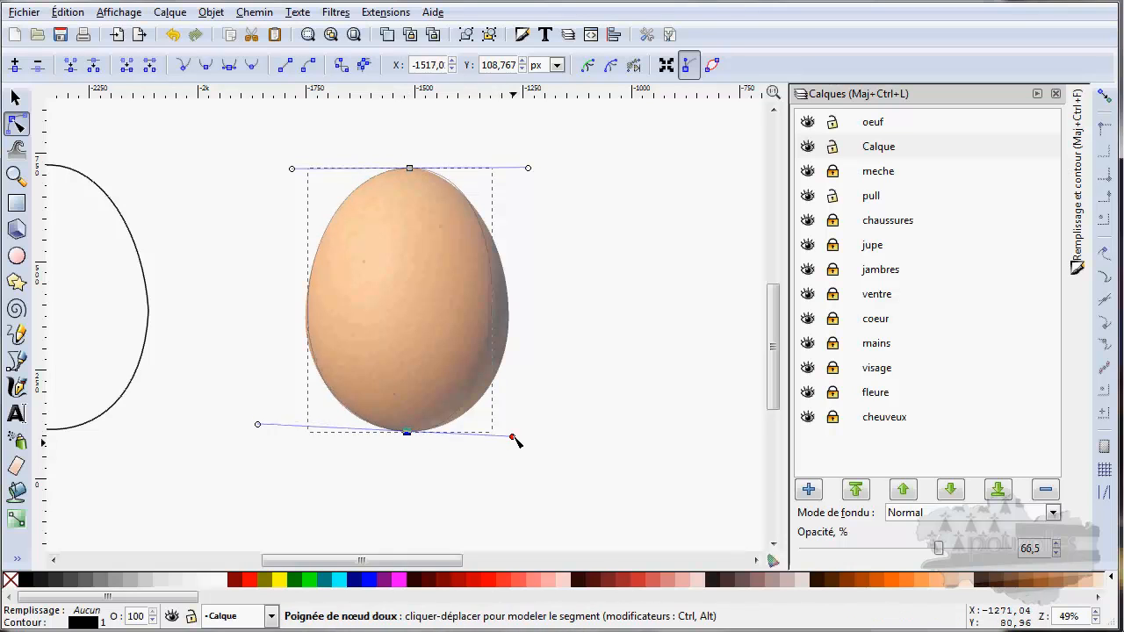
pyautogui.moveTo(514, 436); pyautogui.dragTo(556, 439)
pyautogui.moveTo(258, 429); pyautogui.dragTo(257, 431)
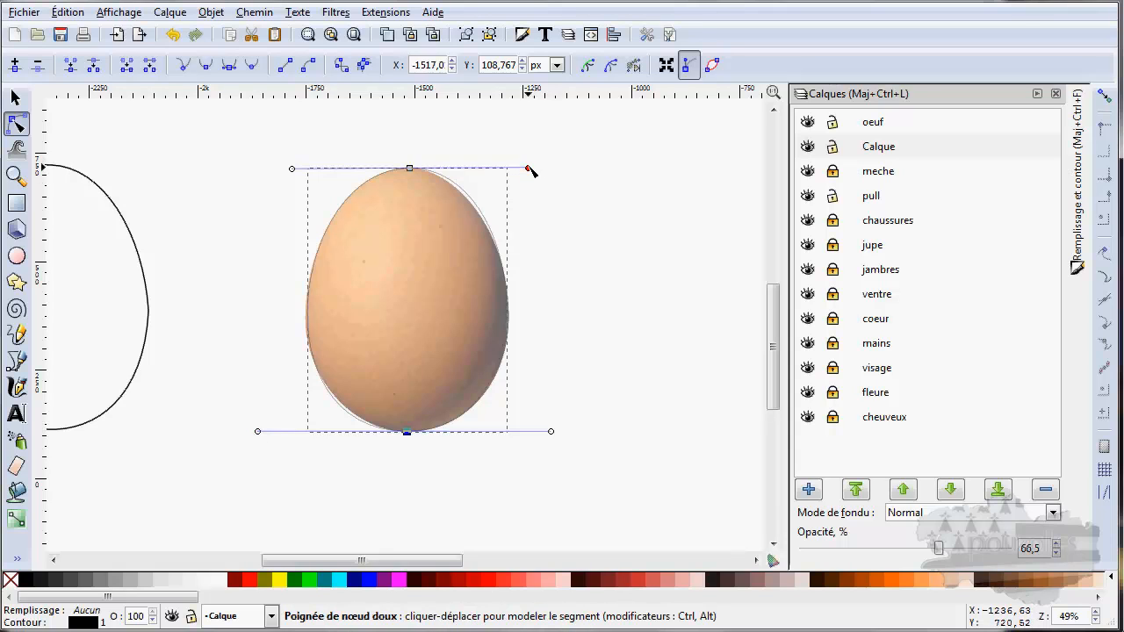
# - Fine-tune the right-hand handles of the top and bottom nodes so the path follows the egg's right edge
pyautogui.moveTo(528, 169); pyautogui.dragTo(521, 167)
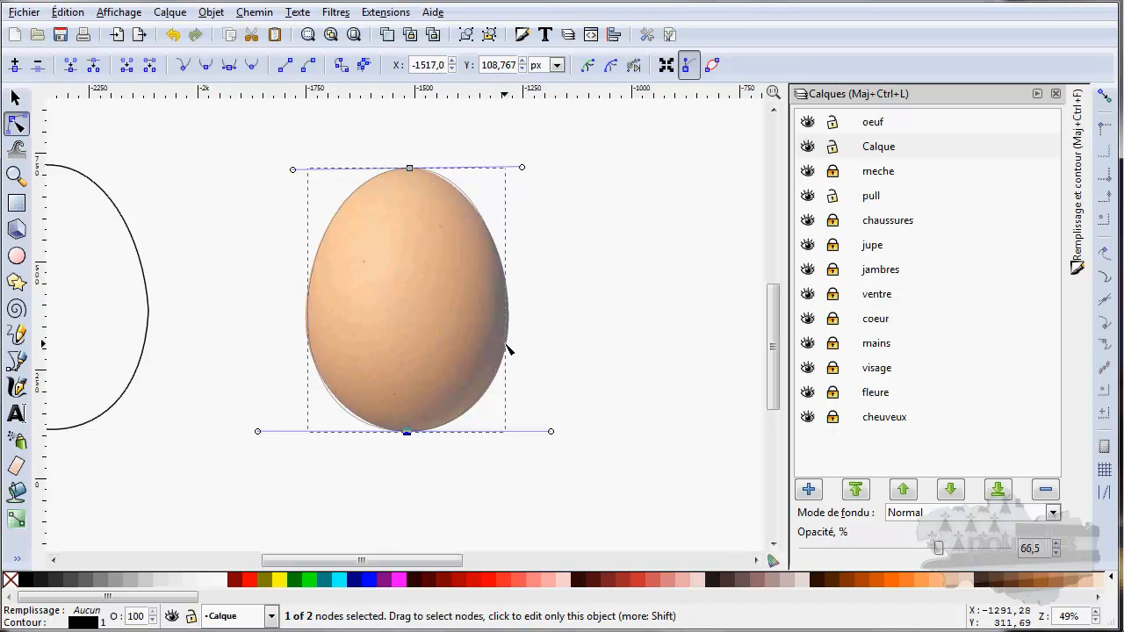
pyautogui.scroll(2, 504, 343)
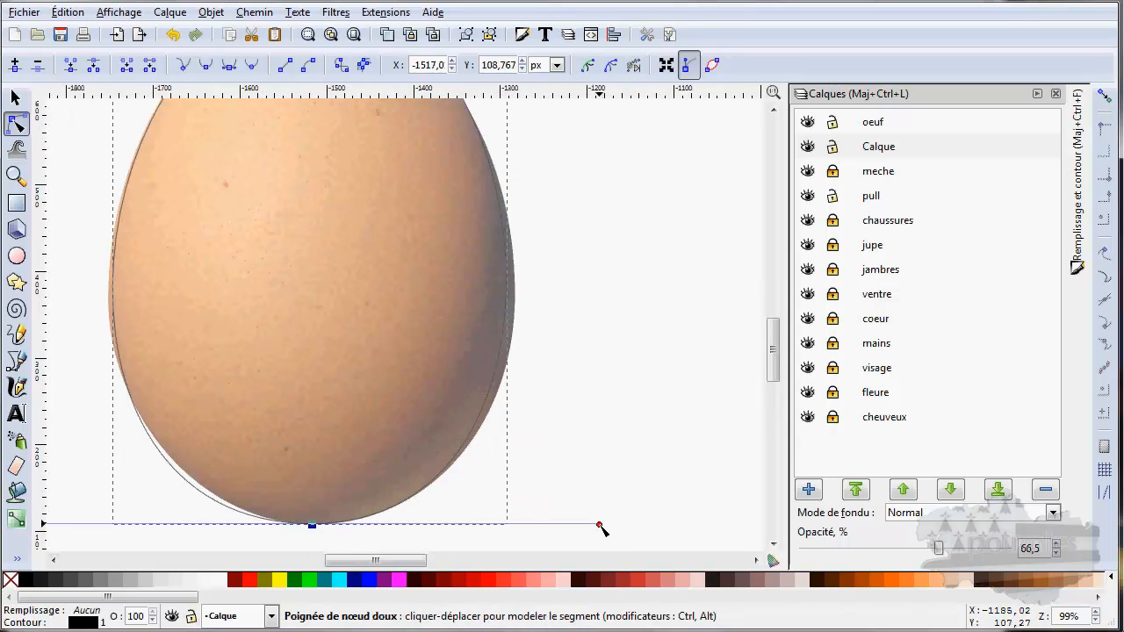
pyautogui.moveTo(600, 525); pyautogui.dragTo(619, 531)
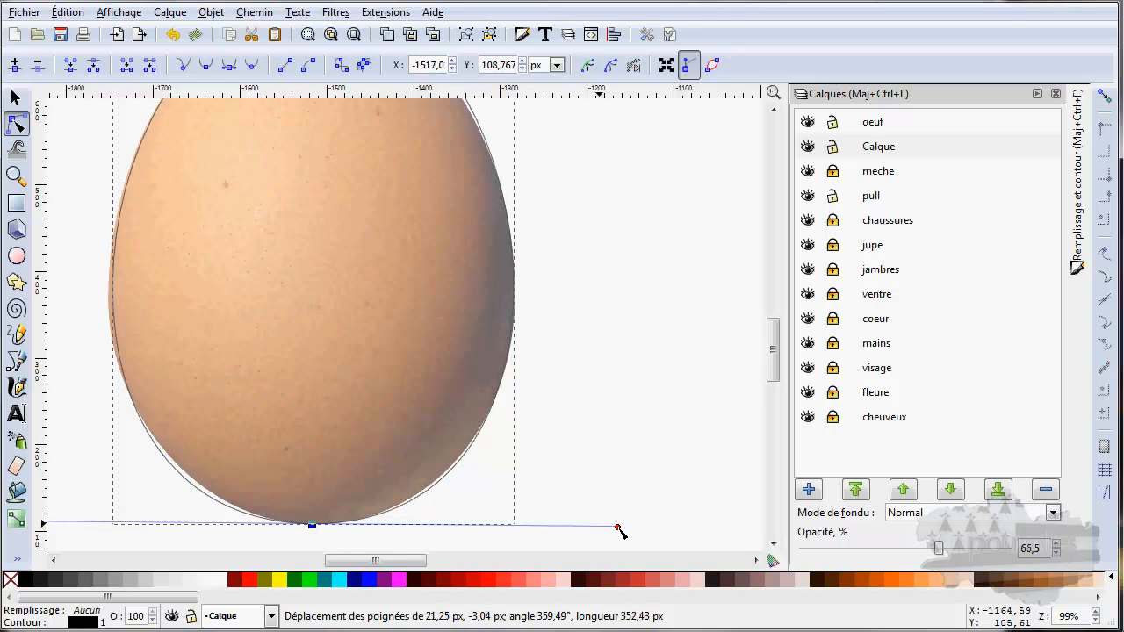
pyautogui.scroll(4, 623, 364)
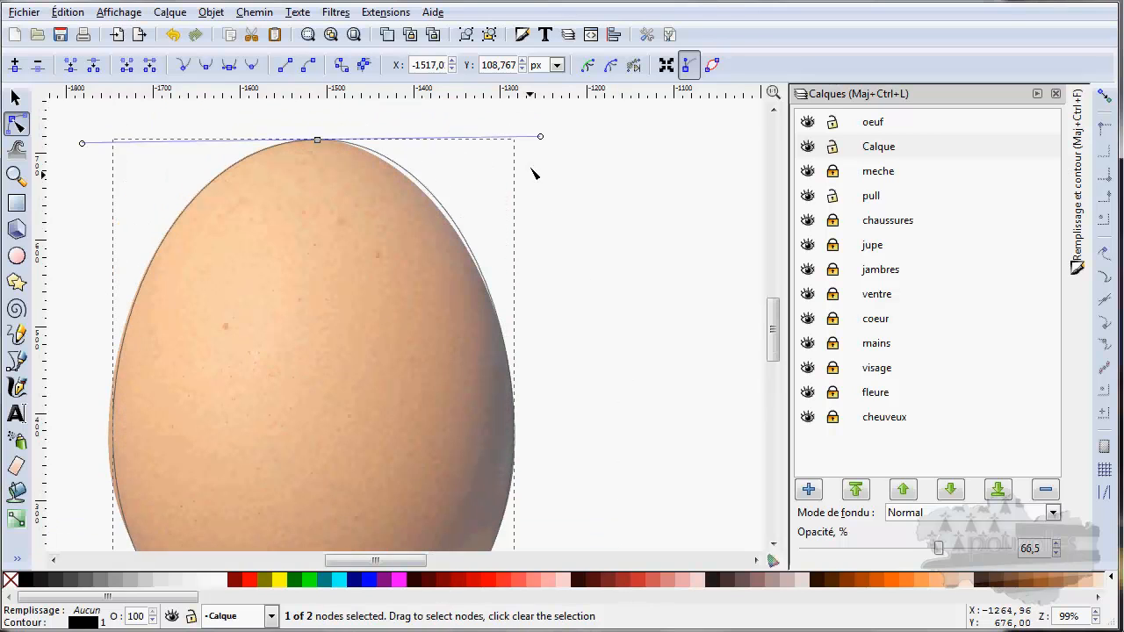
pyautogui.moveTo(540, 141); pyautogui.dragTo(532, 138)
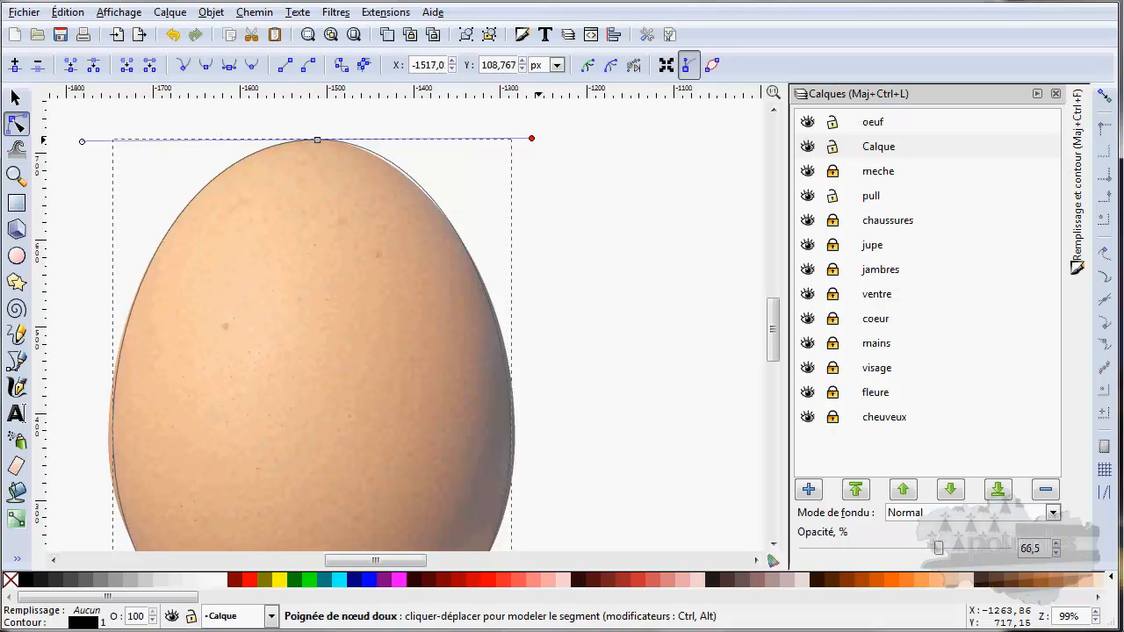
# - Check the traced contour, then move the egg photo off the two-node path to about X -1236.6, Y -264.1 px
pyautogui.moveTo(387, 448); pyautogui.dragTo(501, 357)
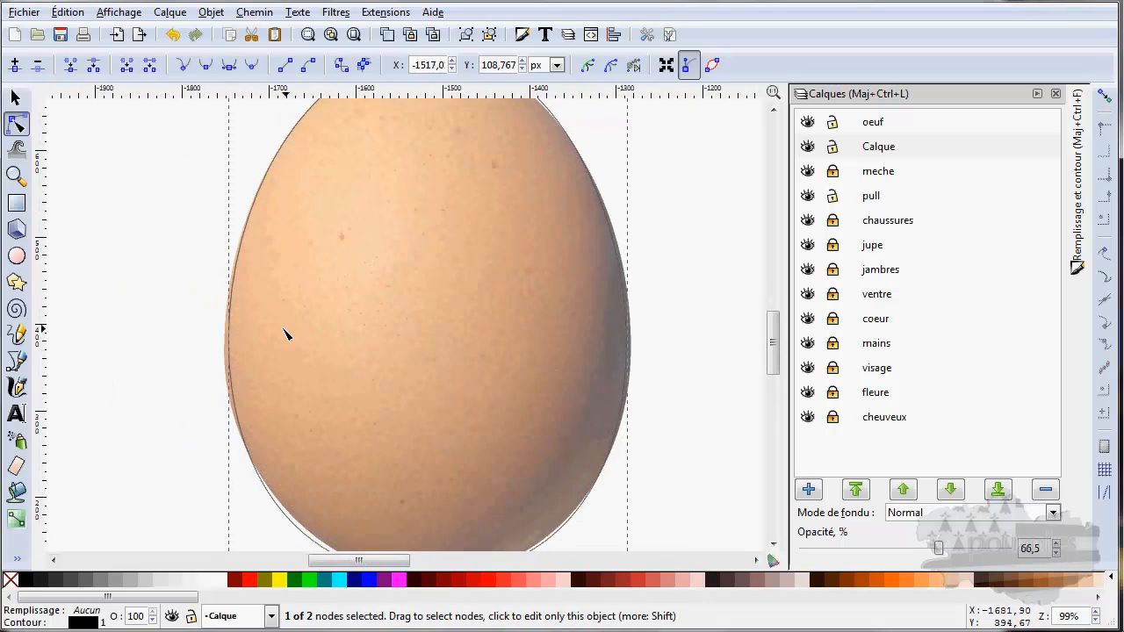
pyautogui.scroll(-6, 470, 377)
pyautogui.scroll(3, 467, 360)
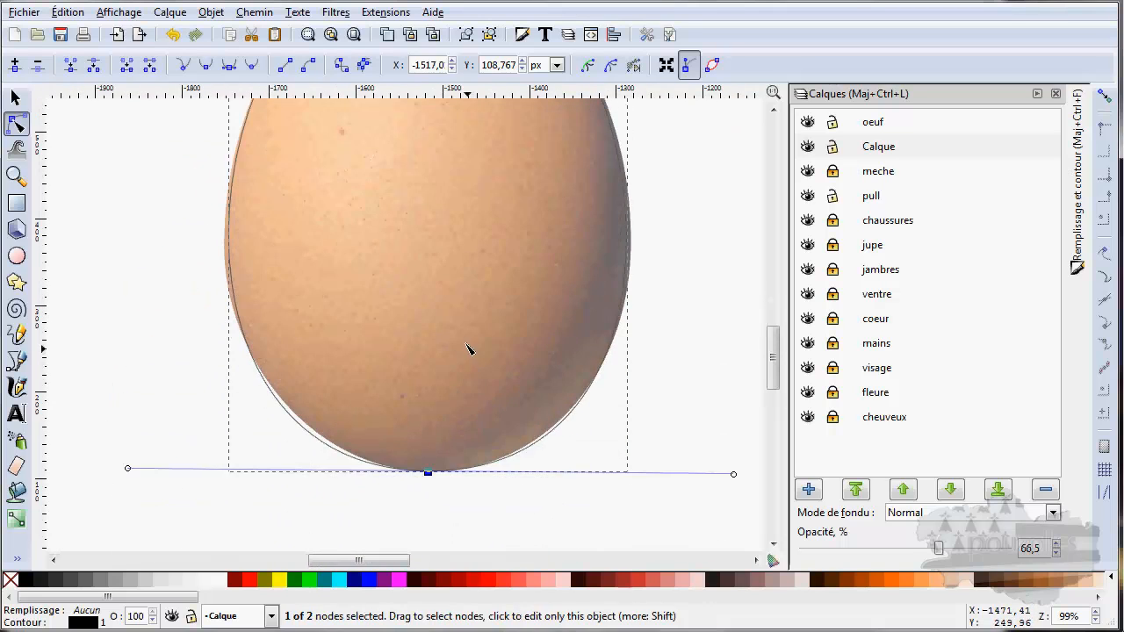
pyautogui.click(15, 98)
pyautogui.moveTo(364, 290); pyautogui.dragTo(57, 362)
pyautogui.scroll(-2, 422, 351)
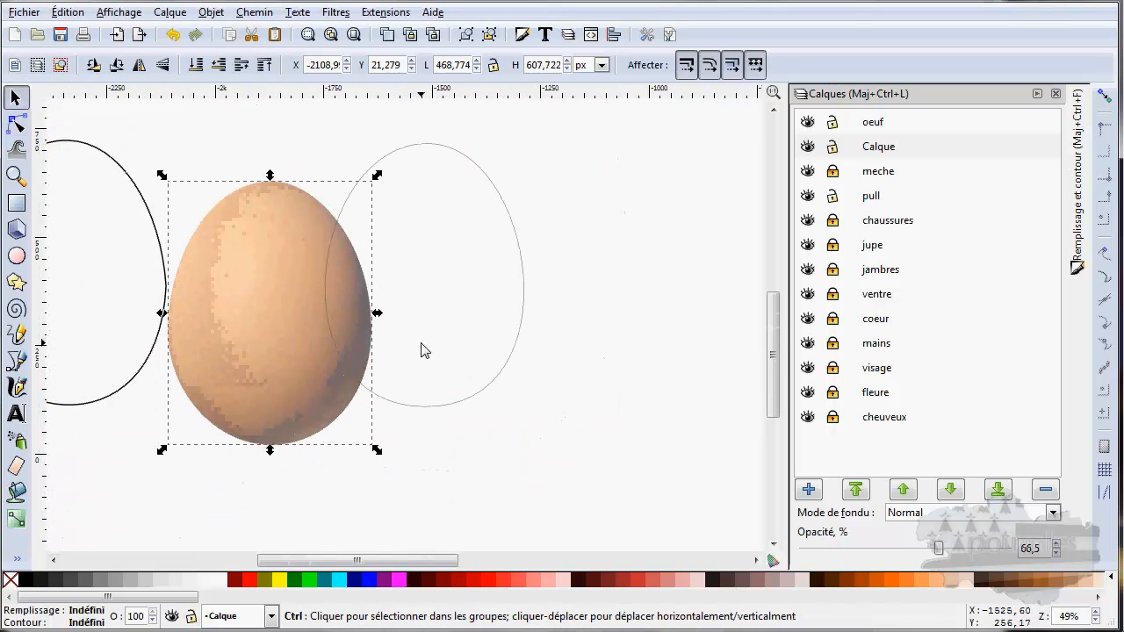
pyautogui.moveTo(276, 344); pyautogui.dragTo(665, 472)
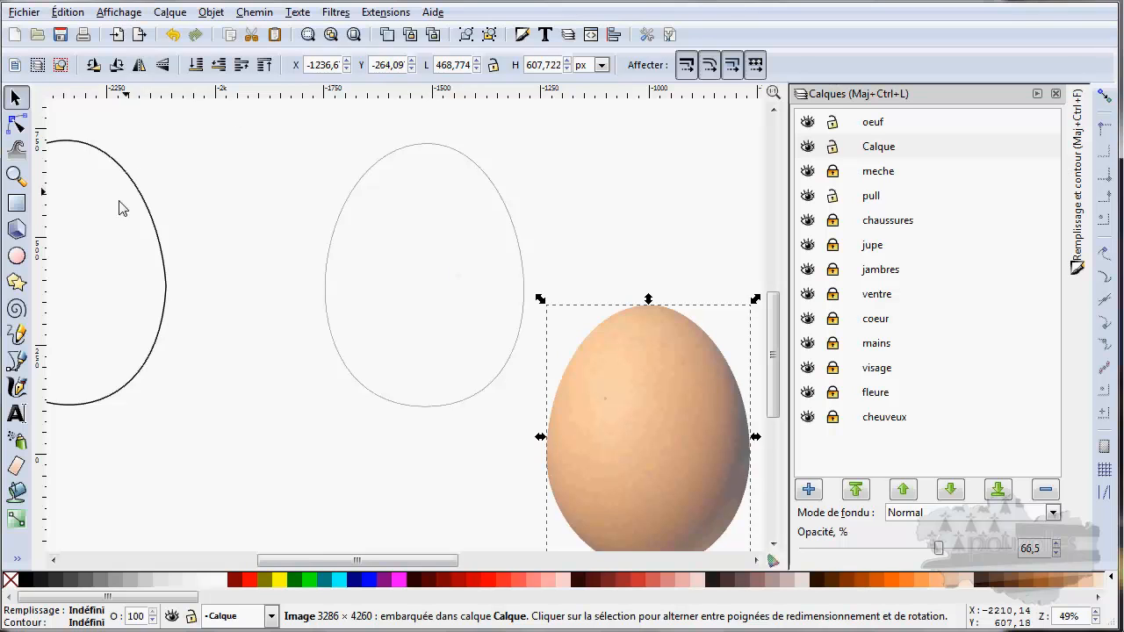
# - Compare the four-node egg outline with the two-node one, then view them beside the traced circle
pyautogui.moveTo(94, 272); pyautogui.dragTo(149, 286)
pyautogui.moveTo(192, 320); pyautogui.dragTo(297, 316)
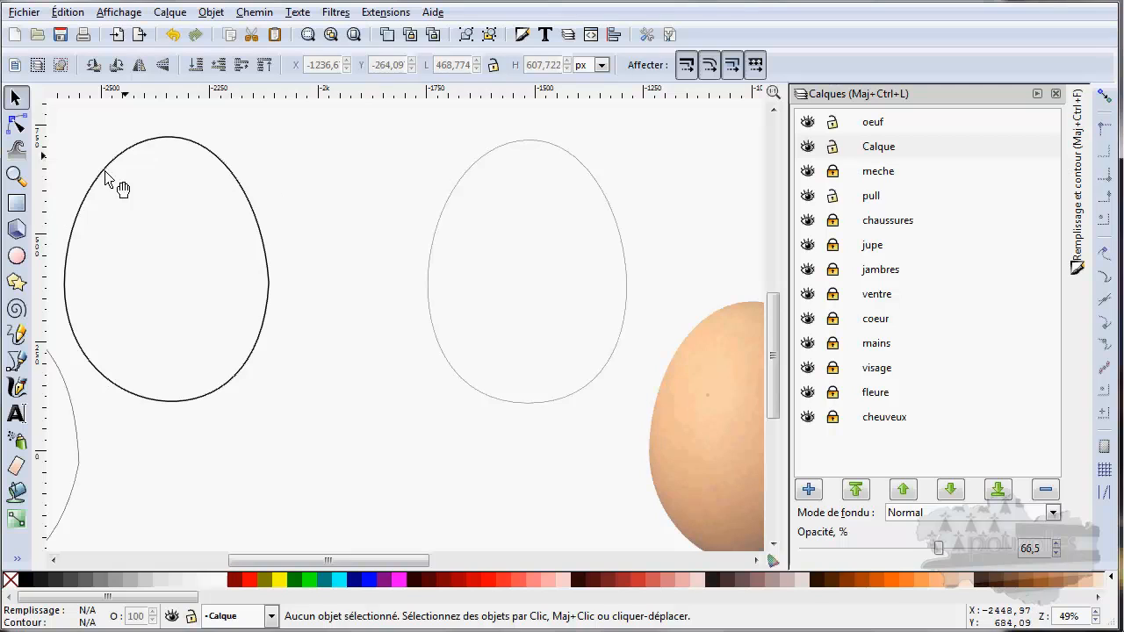
pyautogui.click(269, 283)
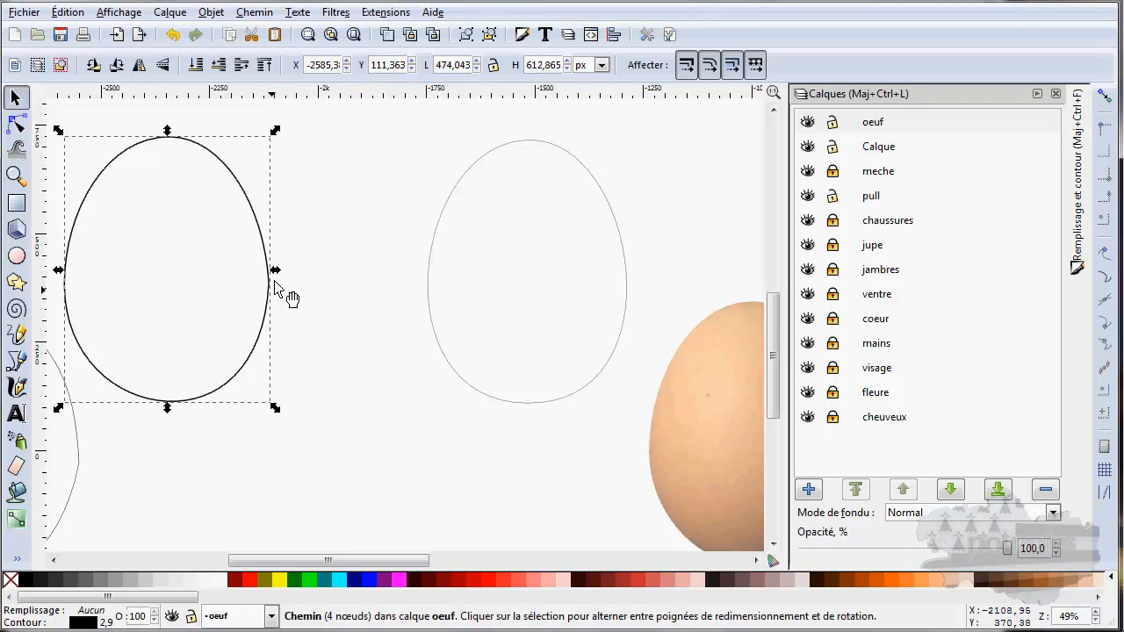
pyautogui.click(379, 311)
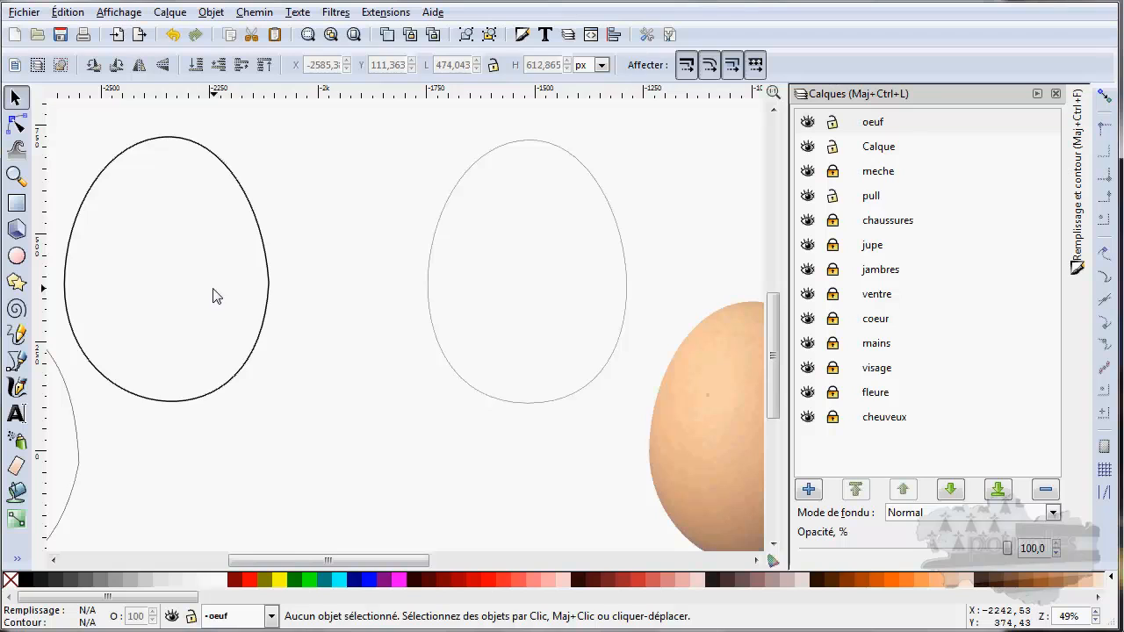
pyautogui.hscroll(-1, 219, 295)
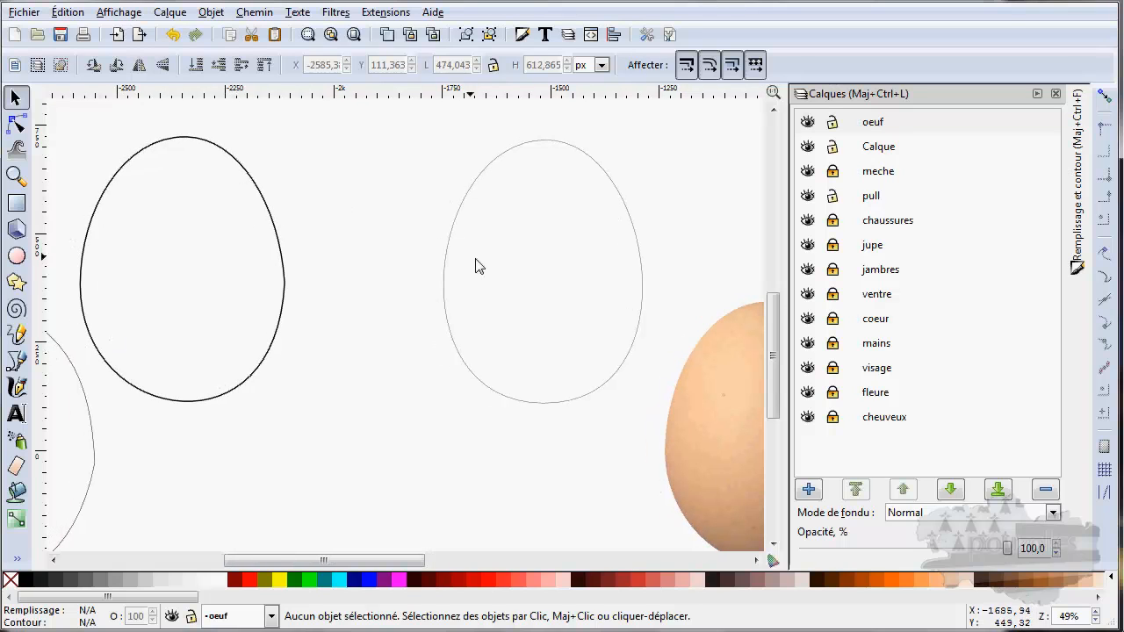
pyautogui.hscroll(4, 479, 268)
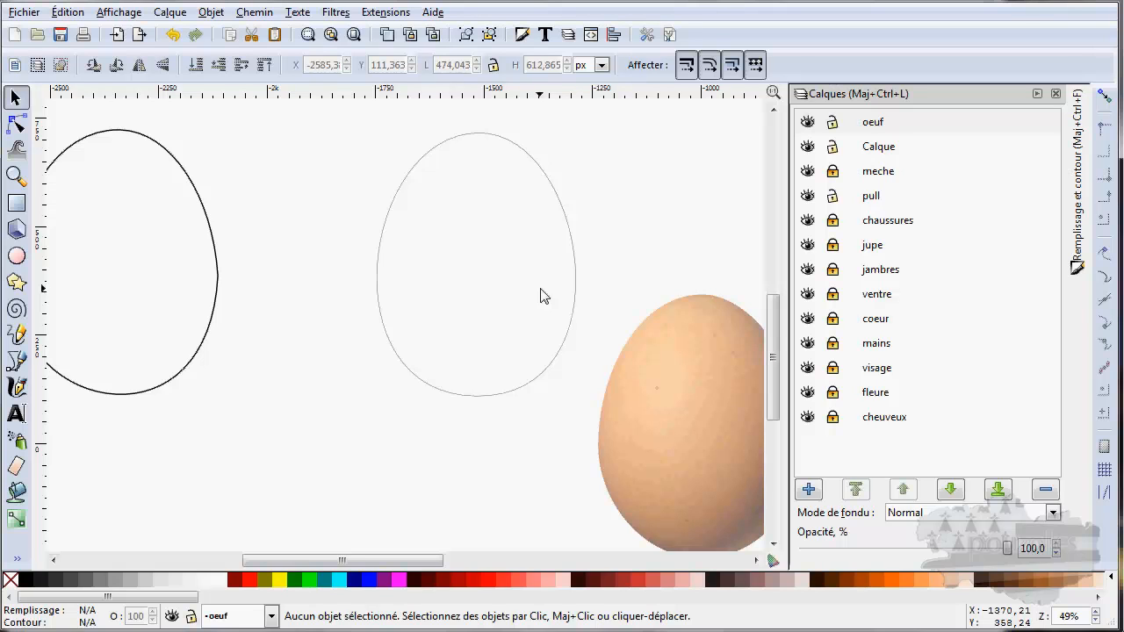
pyautogui.scroll(-2, 533, 304)
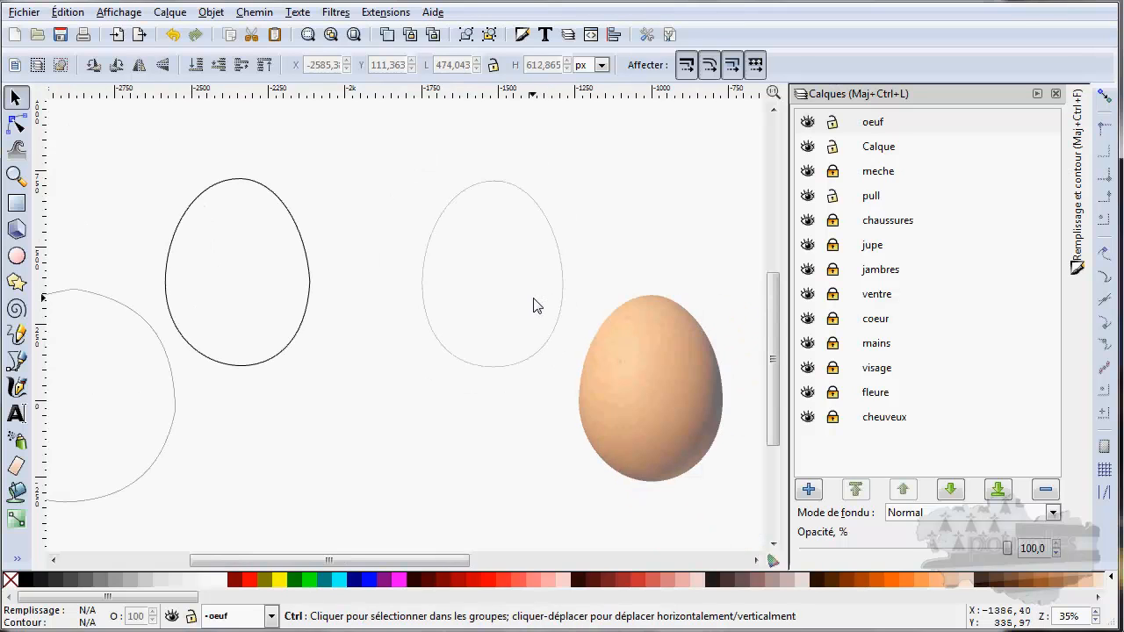
pyautogui.moveTo(394, 445)
pyautogui.mouseDown()
pyautogui.moveTo(468, 417)
pyautogui.moveTo(465, 452)
pyautogui.moveTo(524, 383)
pyautogui.moveTo(591, 345)
pyautogui.moveTo(657, 400)
pyautogui.mouseUp()
pyautogui.moveTo(480, 416); pyautogui.dragTo(475, 422)
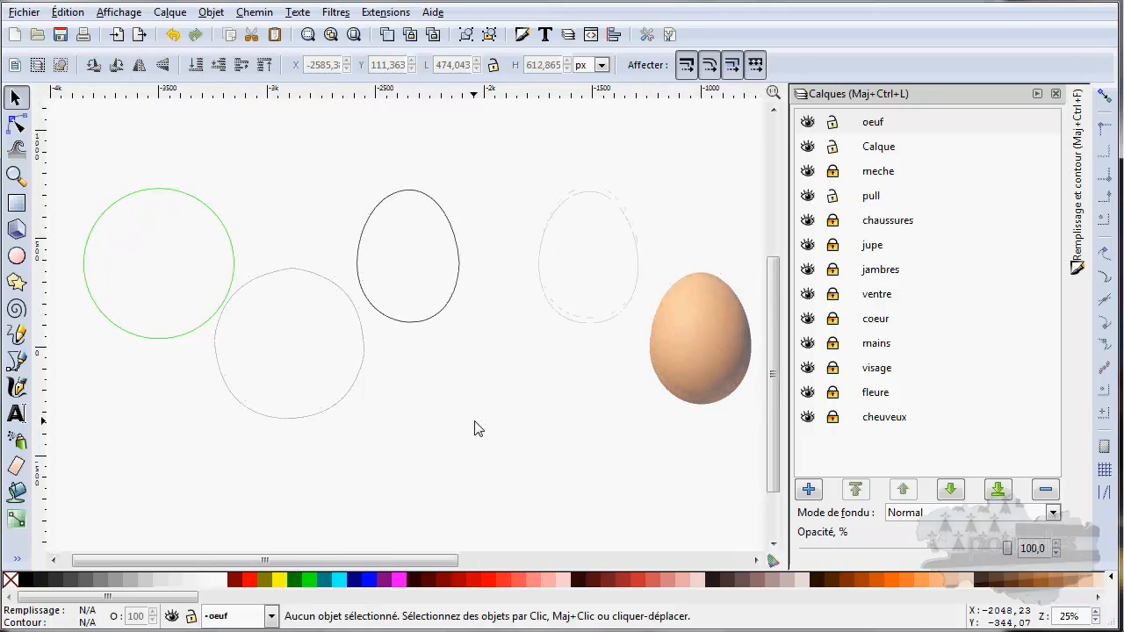